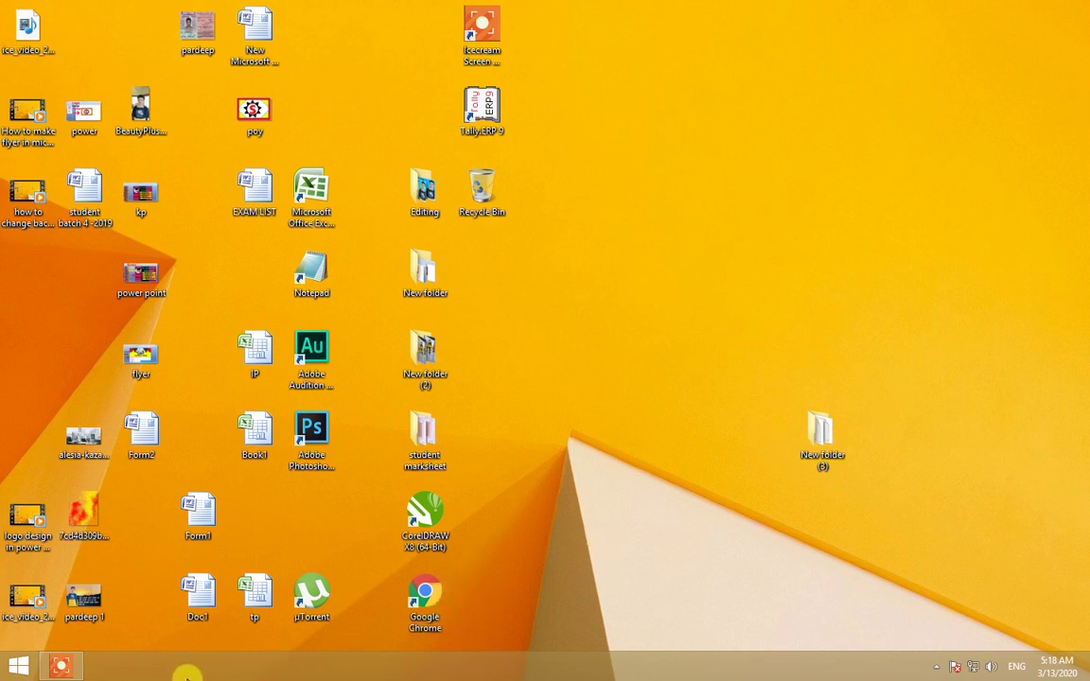
# Launch PowerPoint by searching 'po' from the Windows 8 Start screen.
pyautogui.click(23, 668)
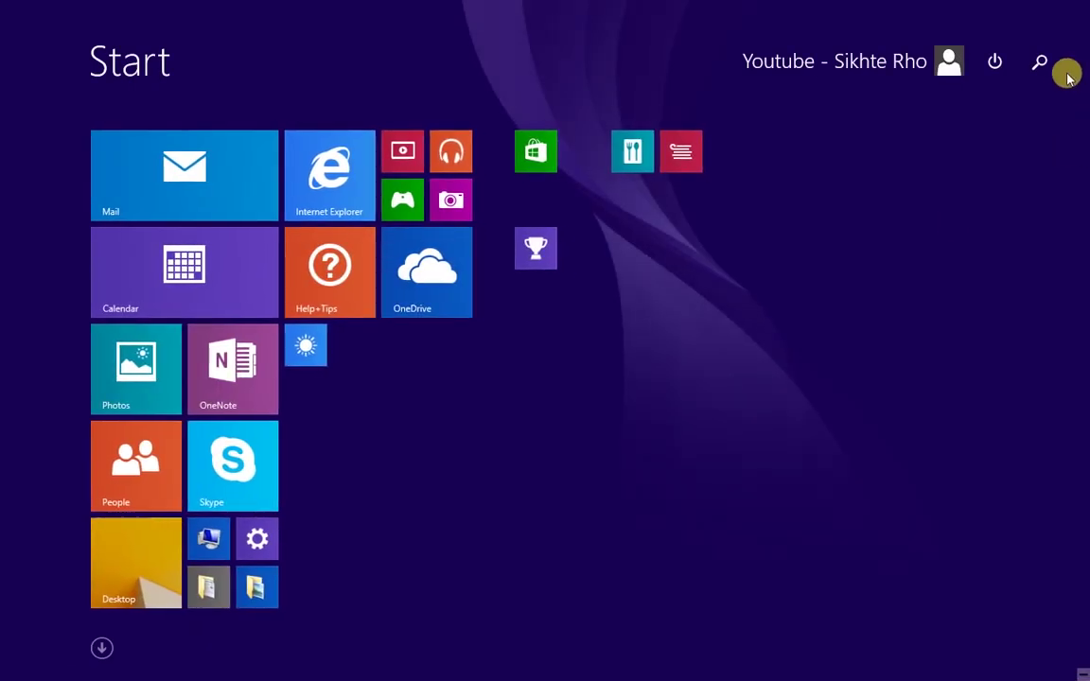
pyautogui.click(1038, 70)
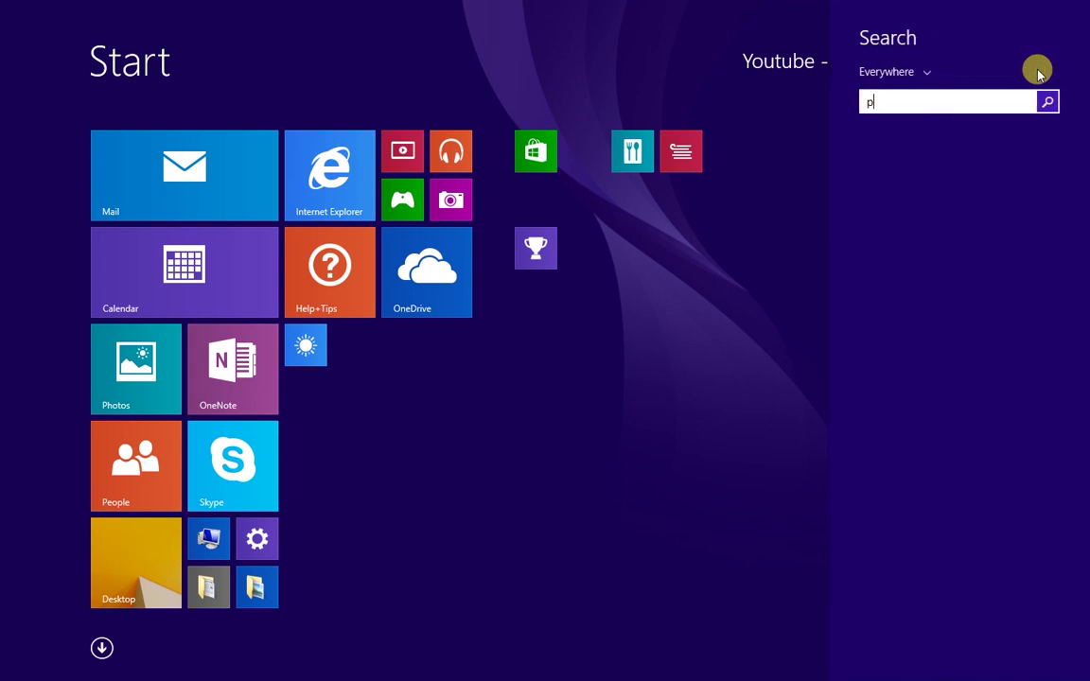
pyautogui.write('powerPoint 2007')
pyautogui.press('Return')
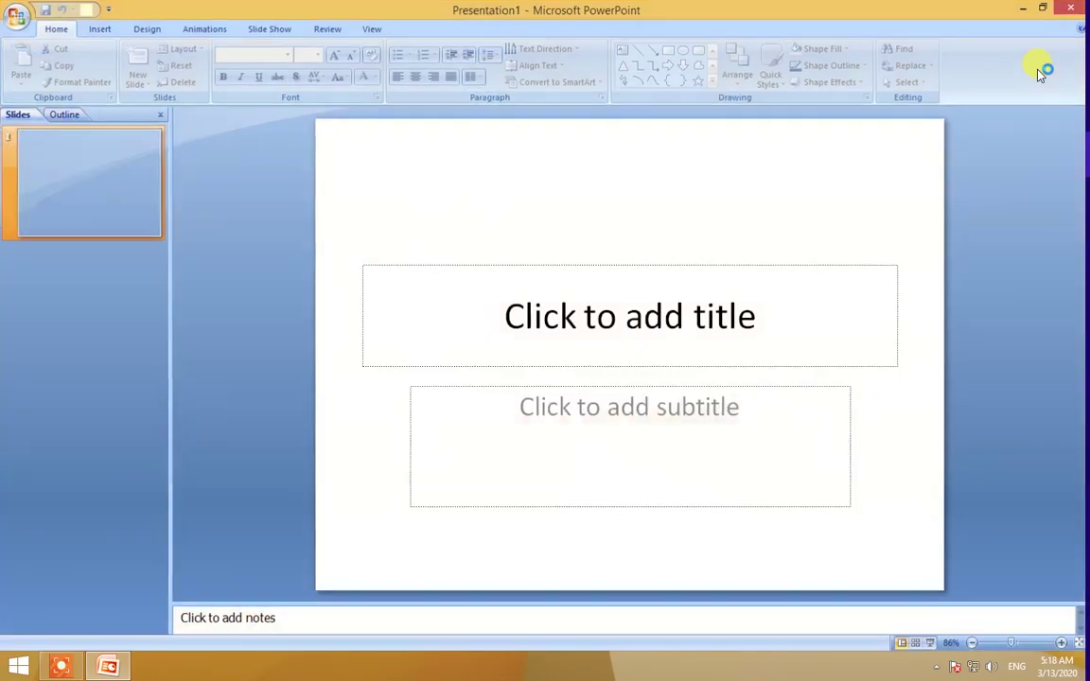
# Create a new presentation and add a slide with the Blank layout.
pyautogui.click(17, 15)
pyautogui.click(127, 61)
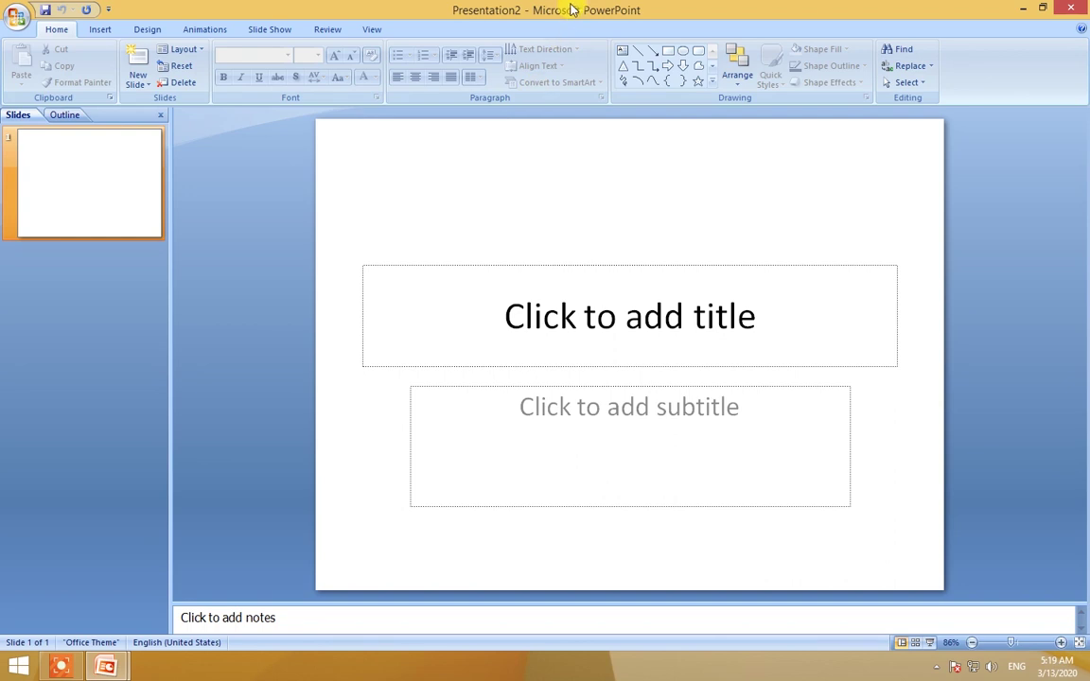
pyautogui.click(142, 81)
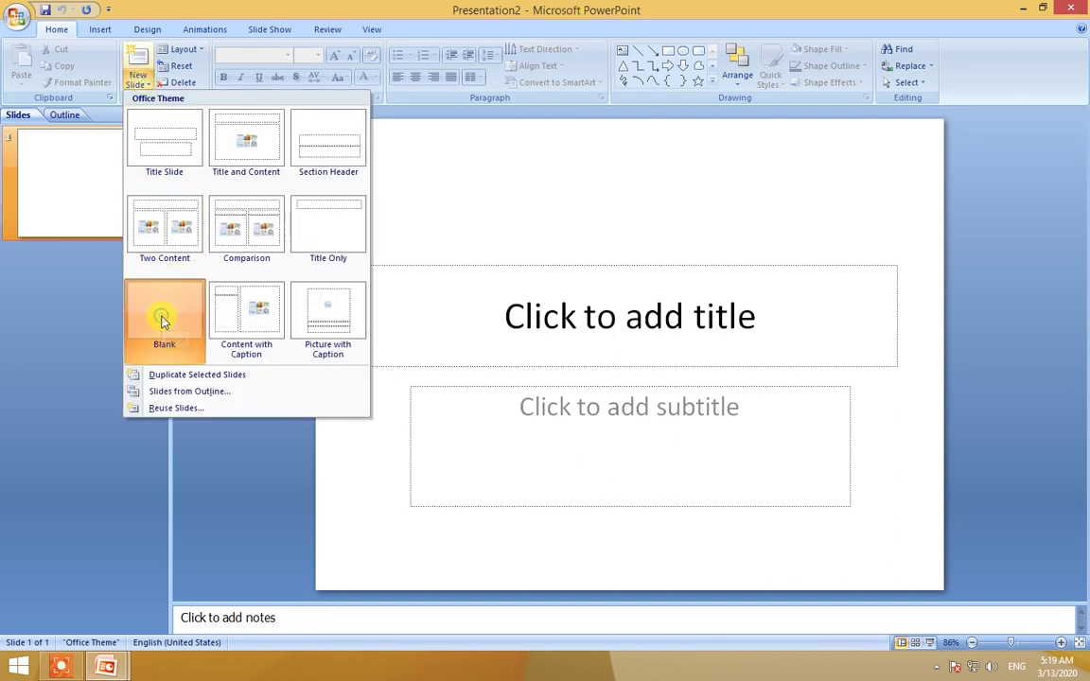
pyautogui.click(161, 320)
# Adjust the zoom slider so the blank slide fits the window.
pyautogui.press('super+plus')
pyautogui.moveTo(52, 244); pyautogui.dragTo(866, 680)
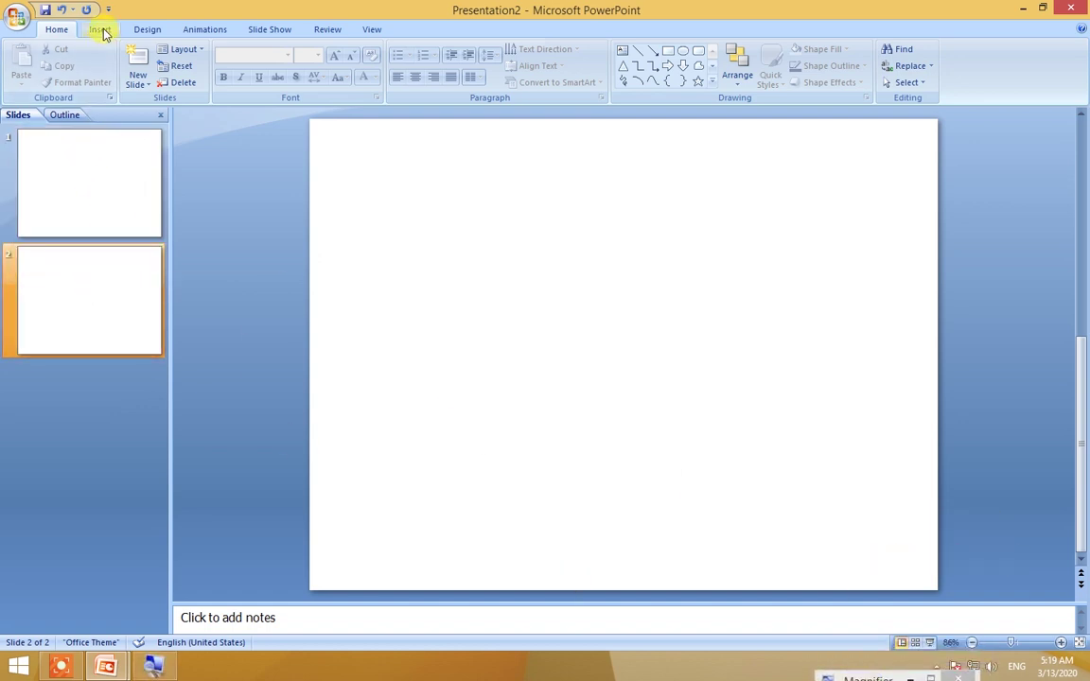
pyautogui.click(1010, 644)
pyautogui.moveTo(1011, 644); pyautogui.dragTo(1014, 644)
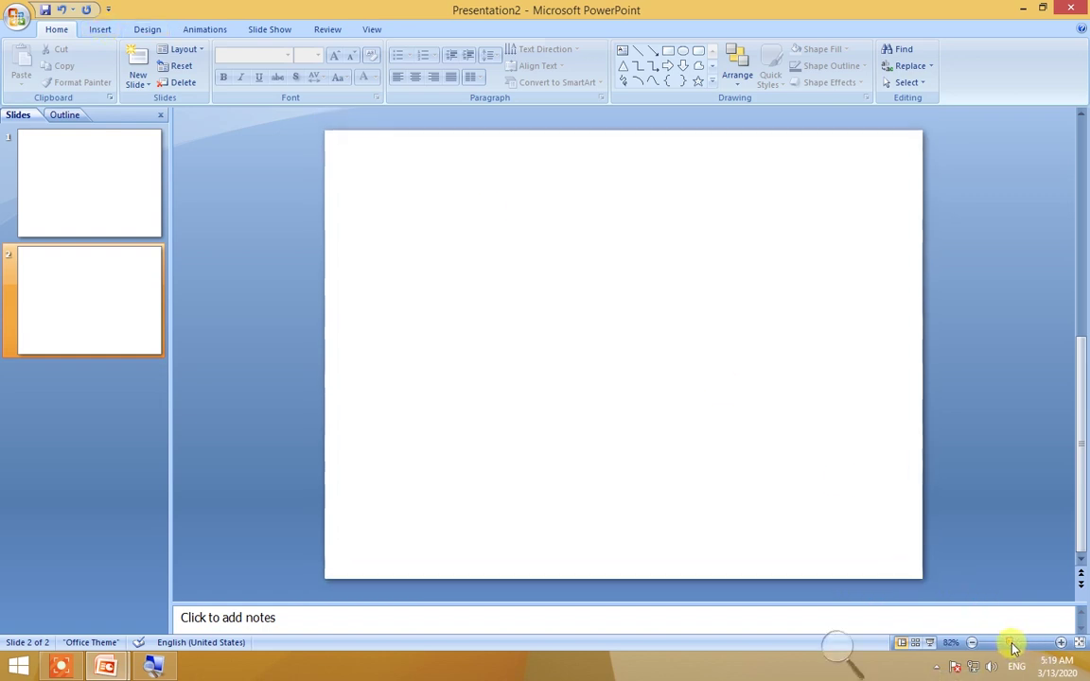
pyautogui.moveTo(1014, 647); pyautogui.dragTo(1009, 650)
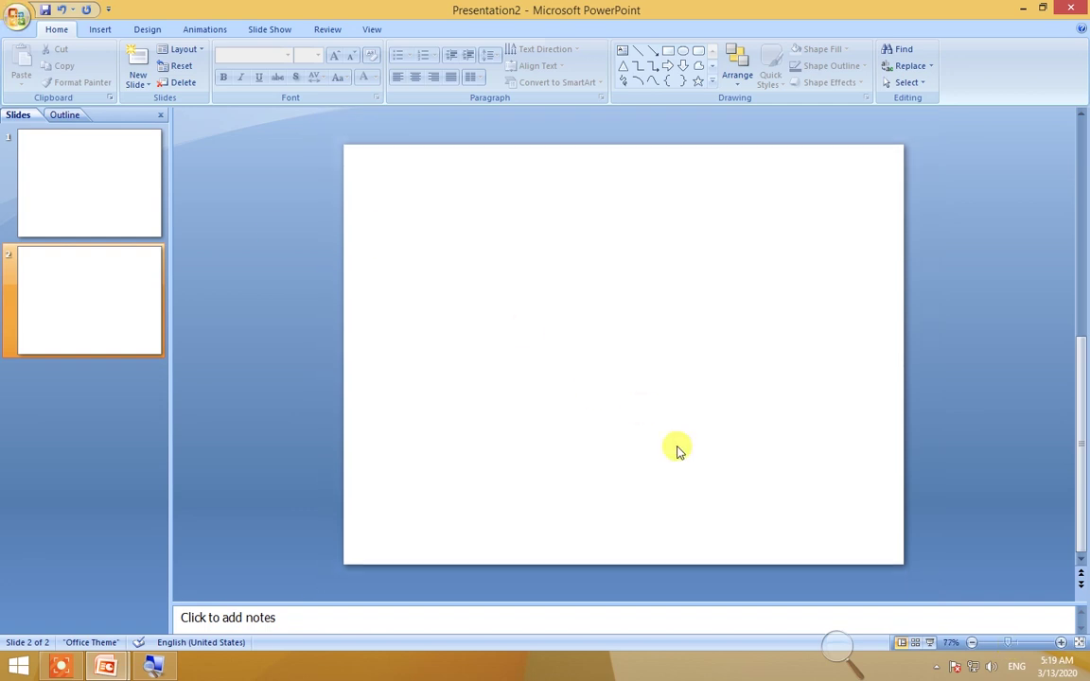
pyautogui.moveTo(1010, 648); pyautogui.dragTo(1012, 649)
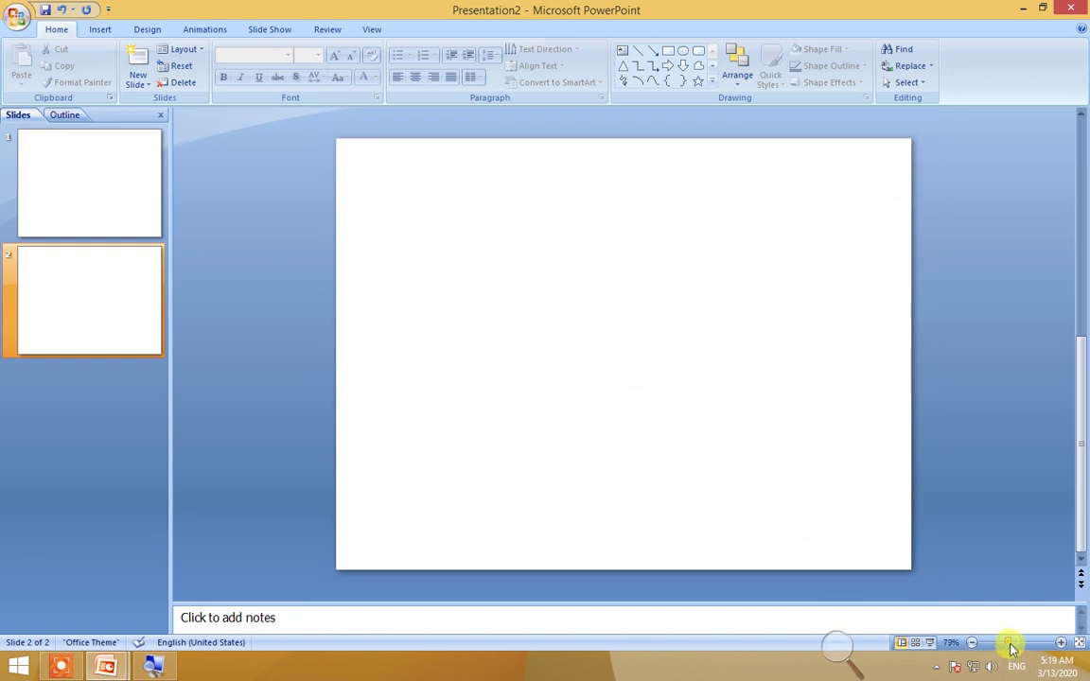
pyautogui.click(92, 30)
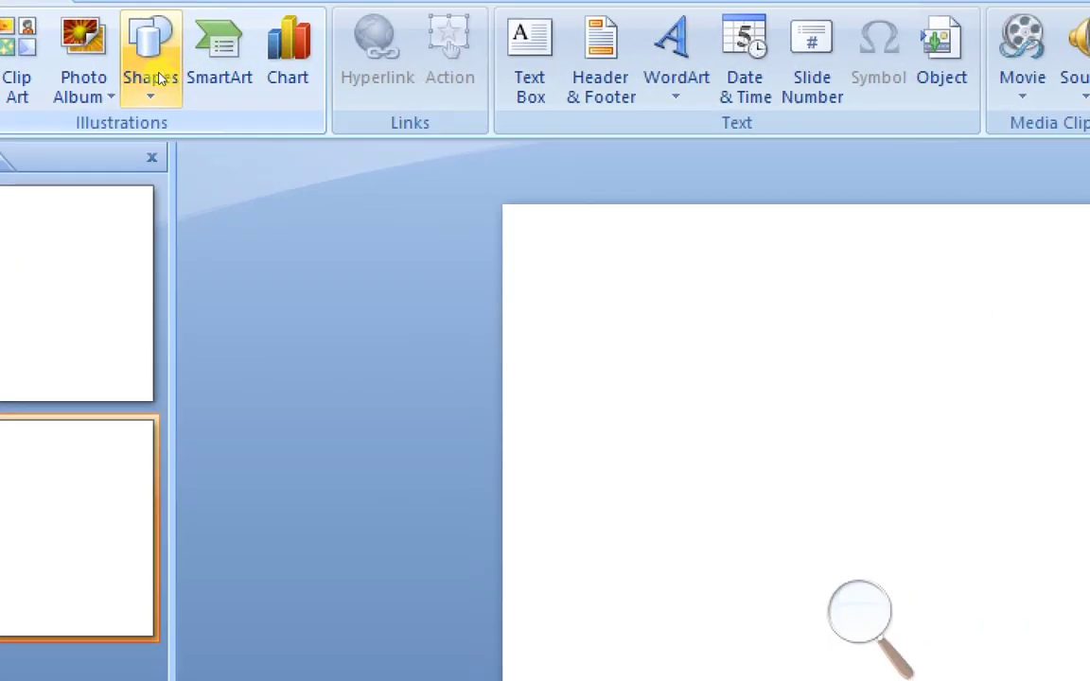
# Draw a tall rectangle over the left side and Ctrl-drag a copy to the right side.
pyautogui.click(162, 76)
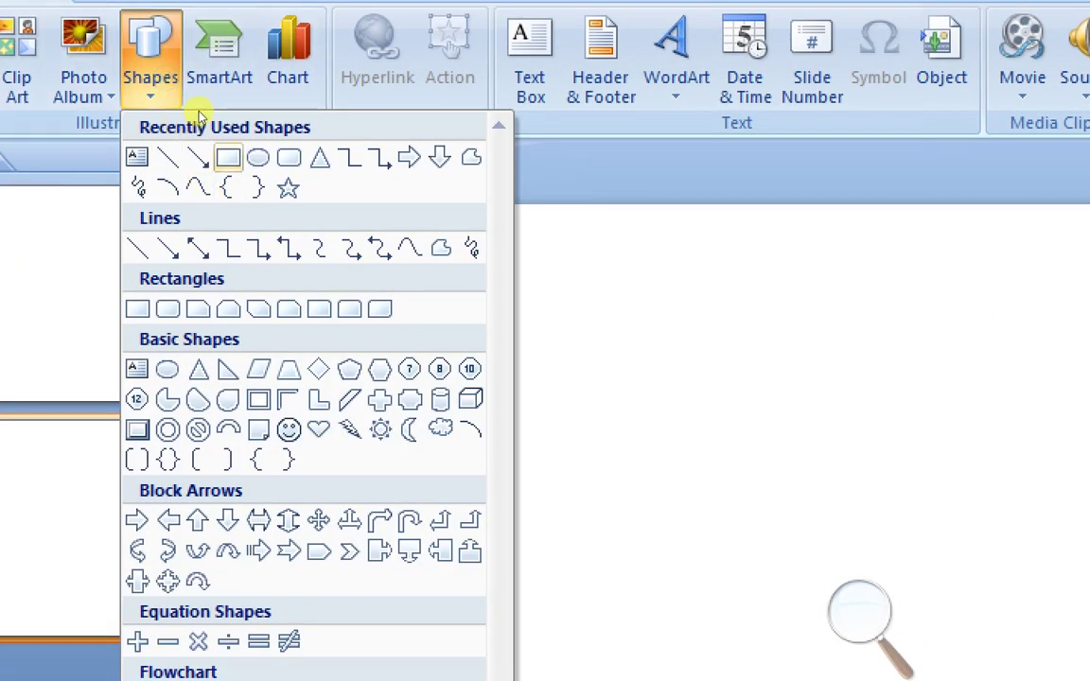
pyautogui.click(228, 157)
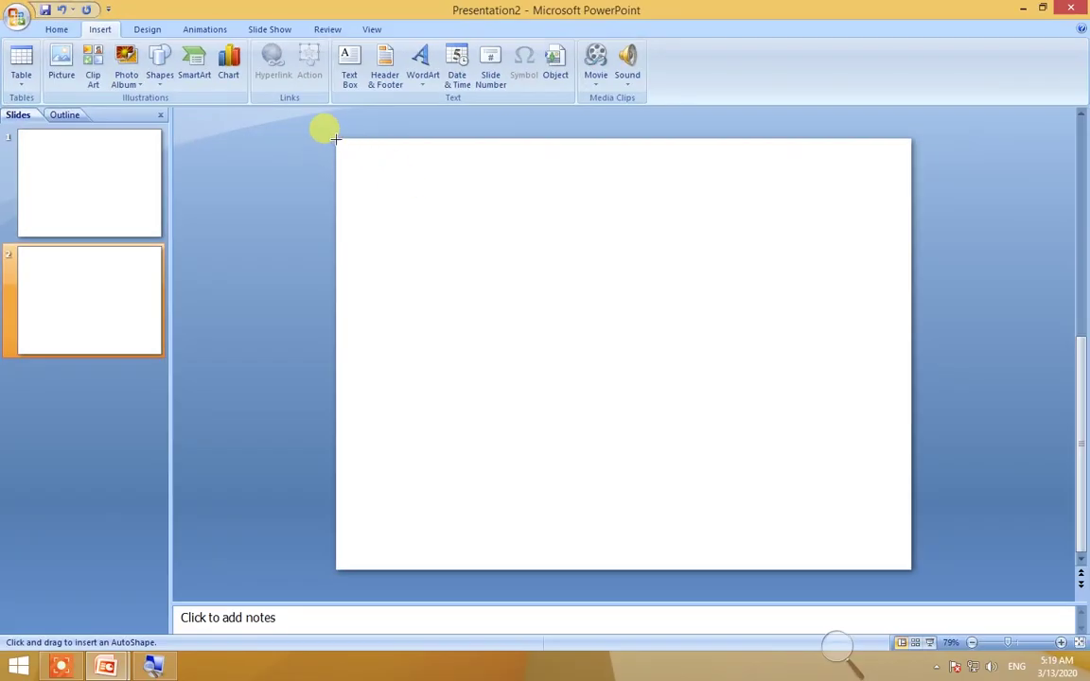
pyautogui.moveTo(335, 138); pyautogui.dragTo(566, 568)
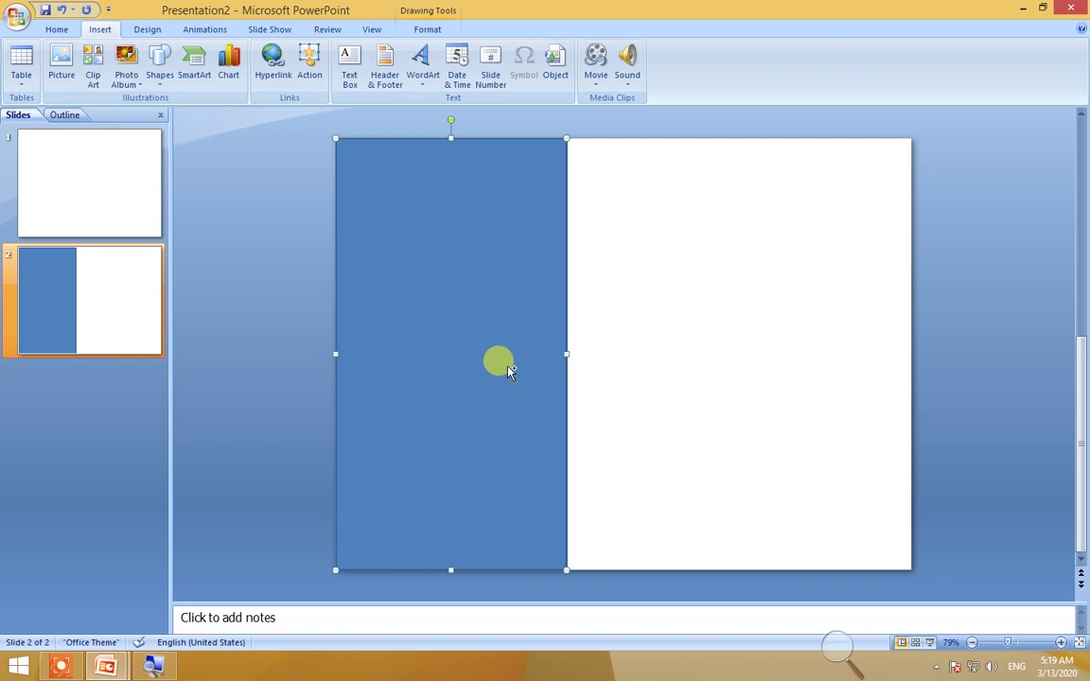
pyautogui.moveTo(508, 371); pyautogui.dragTo(842, 365)
pyautogui.click(643, 400)
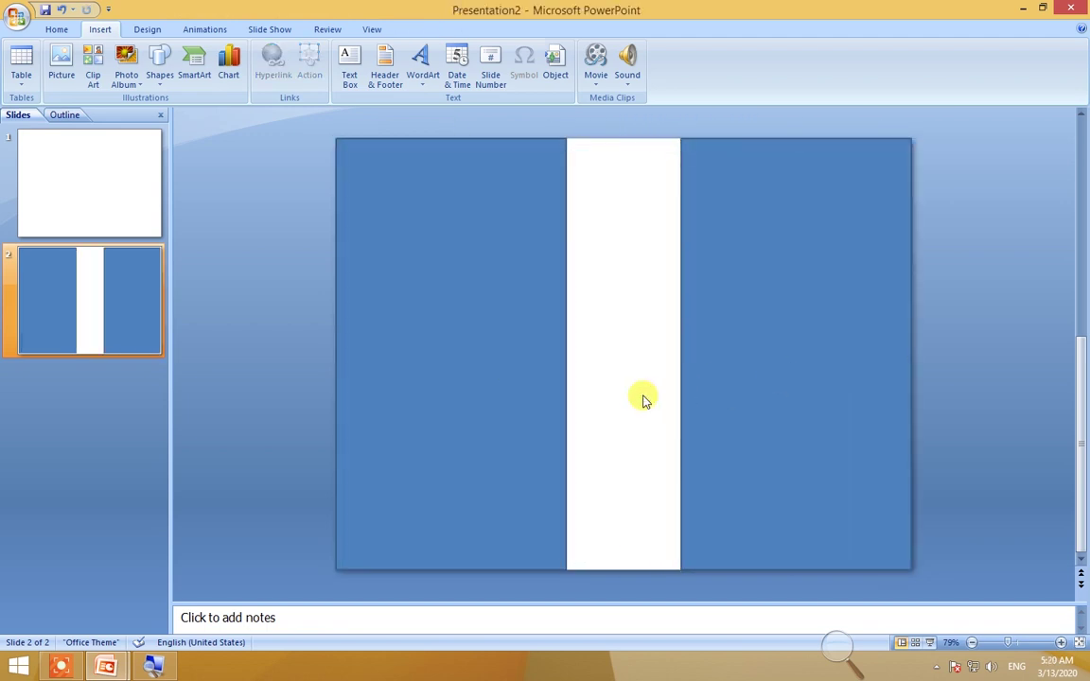
pyautogui.click(160, 70)
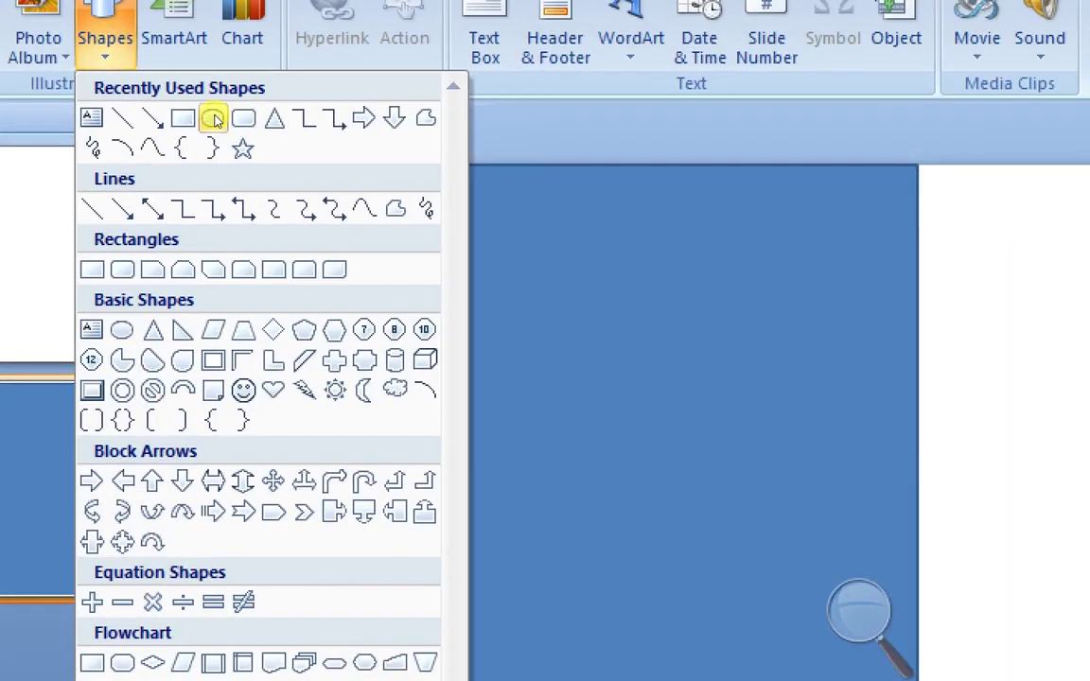
# Draw an oval near the top of the left panel, about 2.58" by 2.9".
pyautogui.click(214, 115)
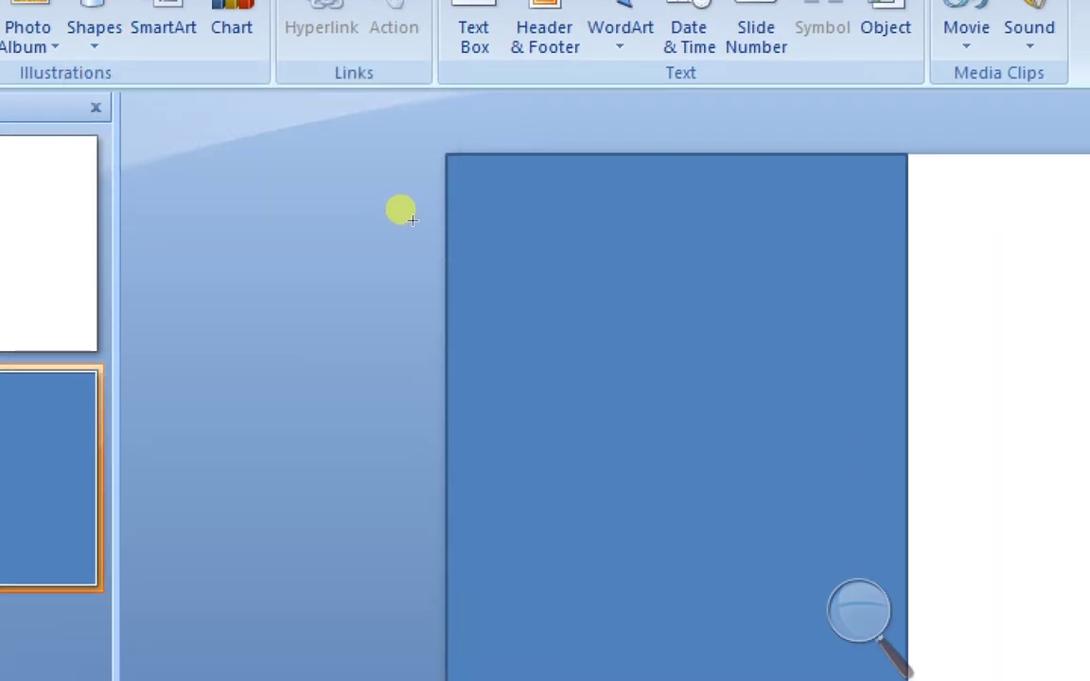
pyautogui.moveTo(414, 221); pyautogui.dragTo(711, 395)
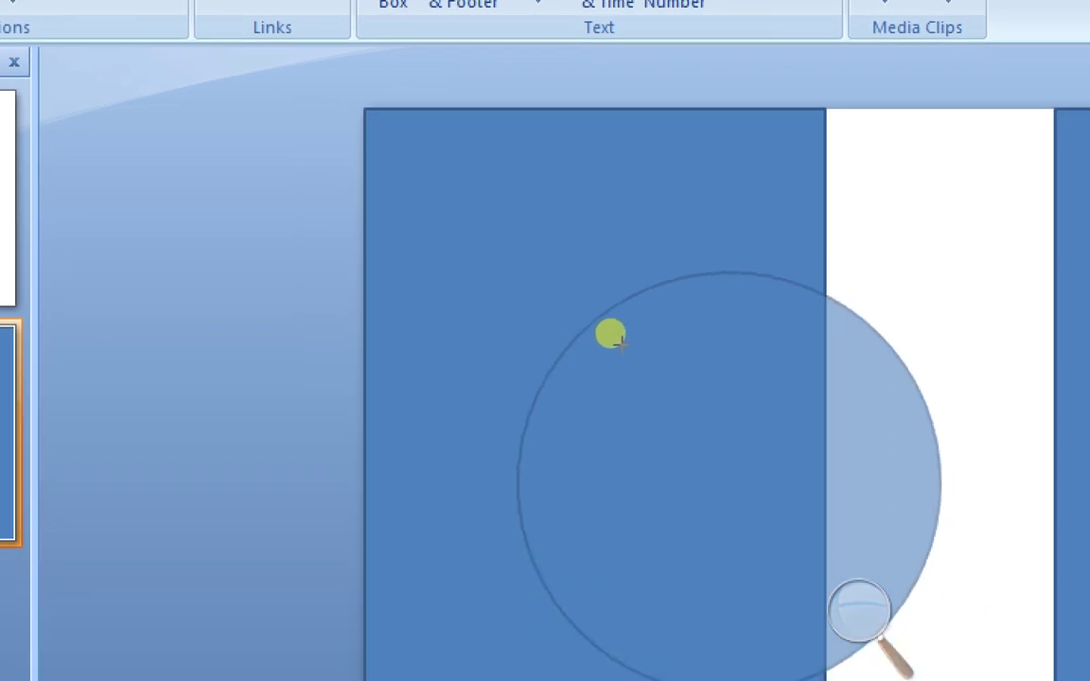
pyautogui.moveTo(631, 350); pyautogui.dragTo(634, 358)
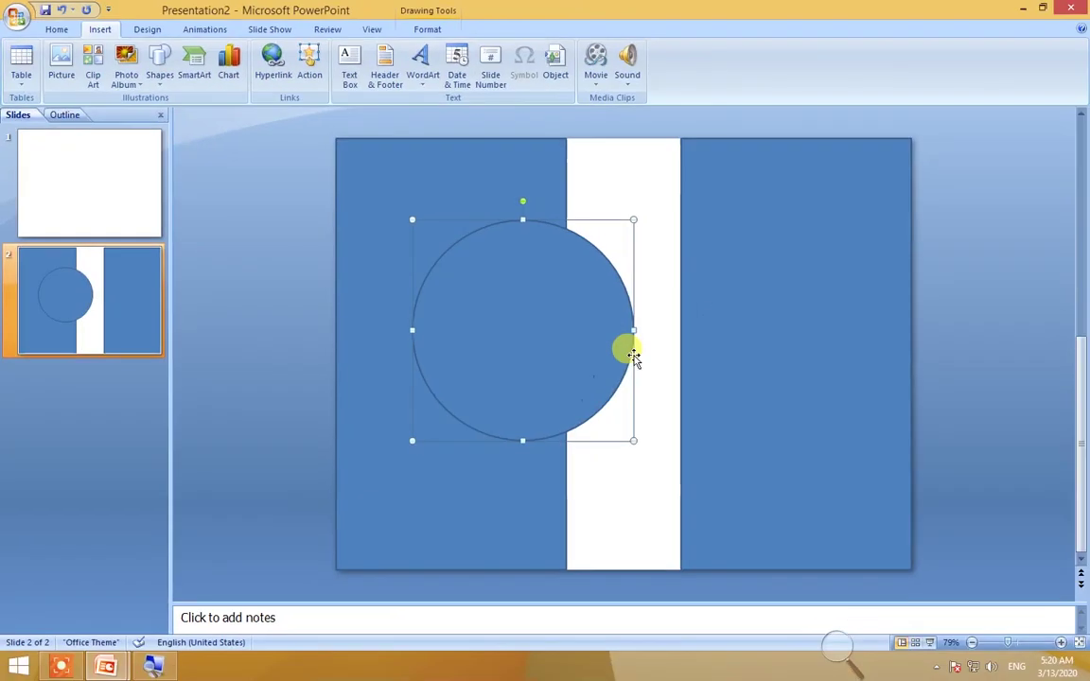
pyautogui.moveTo(596, 333); pyautogui.dragTo(591, 289)
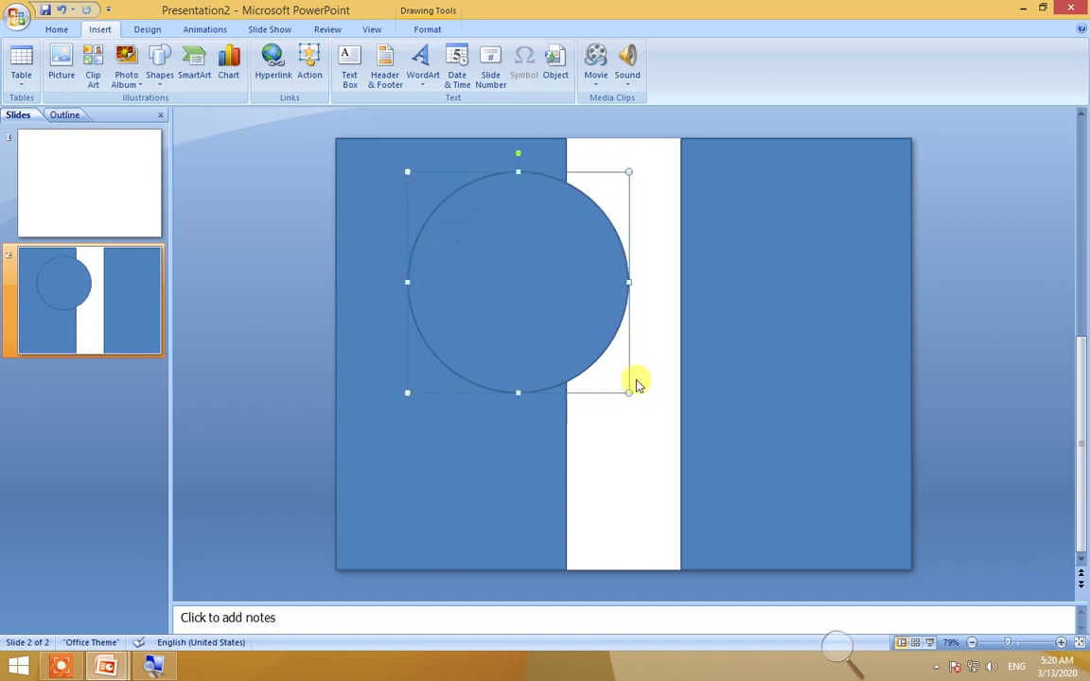
pyautogui.moveTo(628, 391); pyautogui.dragTo(574, 320)
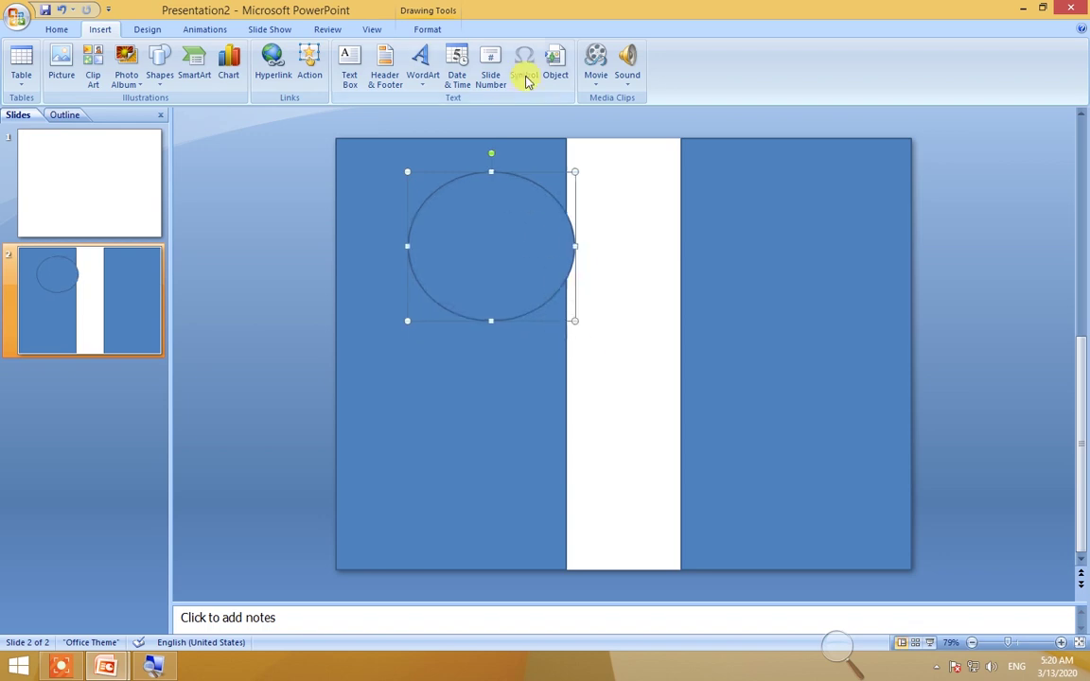
pyautogui.click(435, 30)
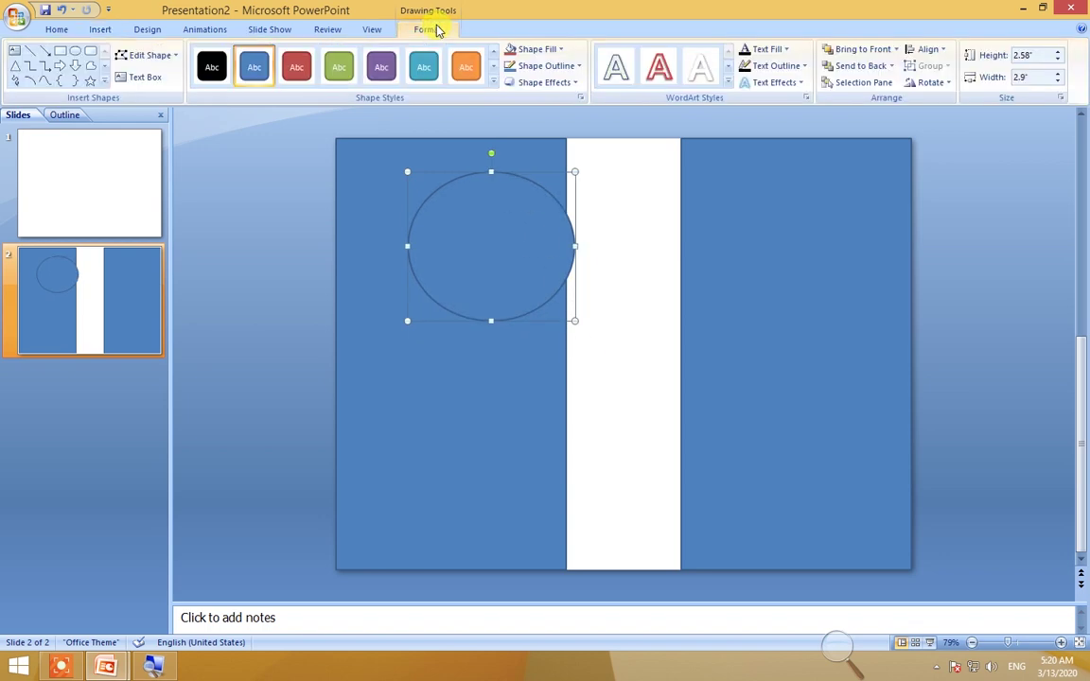
pyautogui.click(537, 48)
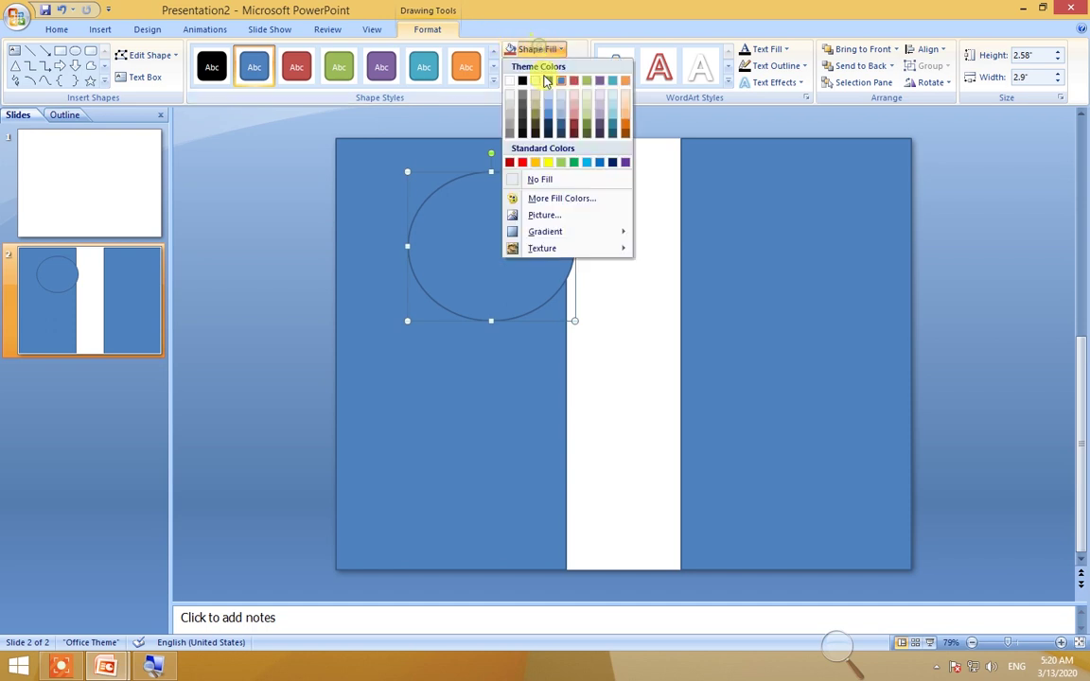
# Fill the oval with the desk-and-monitor photo from SSD (G:) > photos.
pyautogui.click(554, 215)
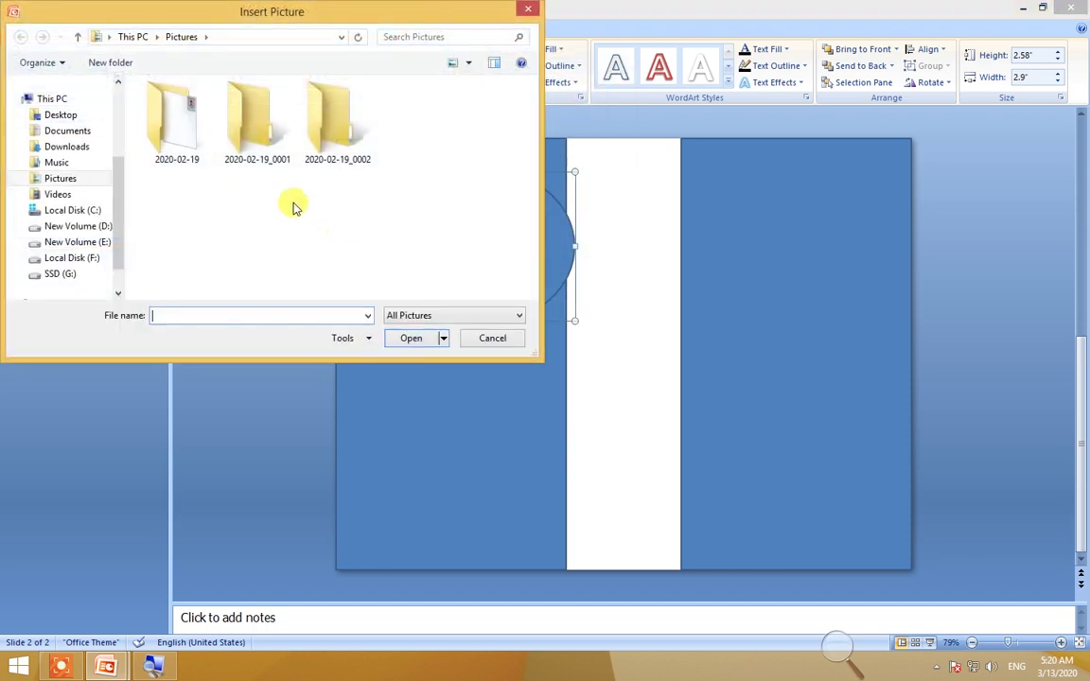
pyautogui.click(80, 274)
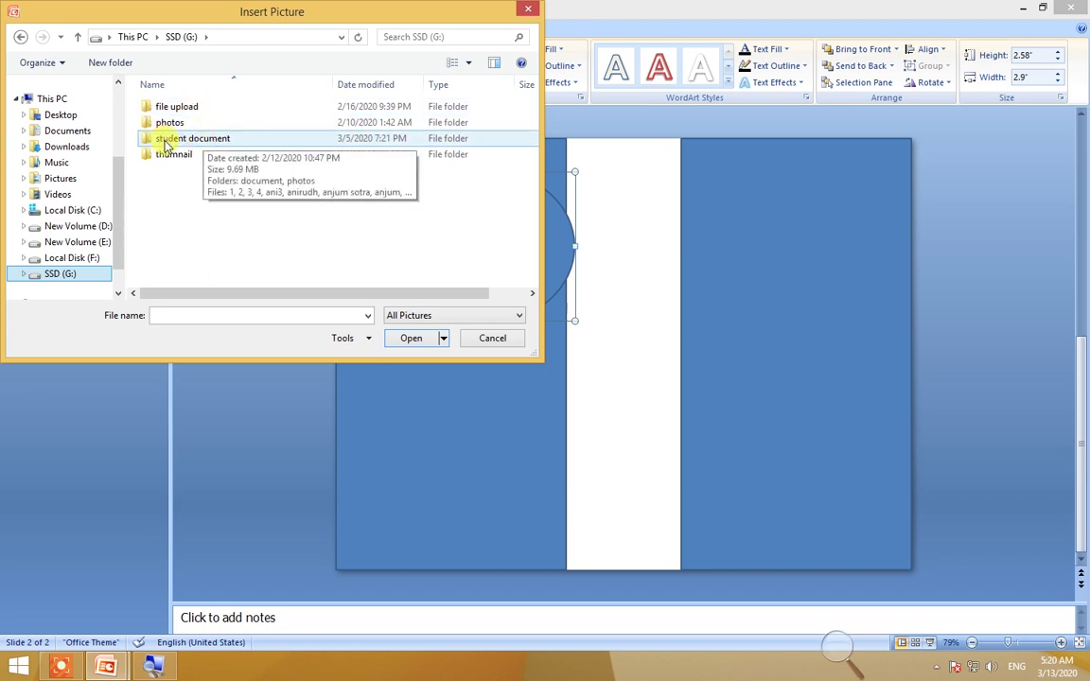
pyautogui.doubleClick(171, 123)
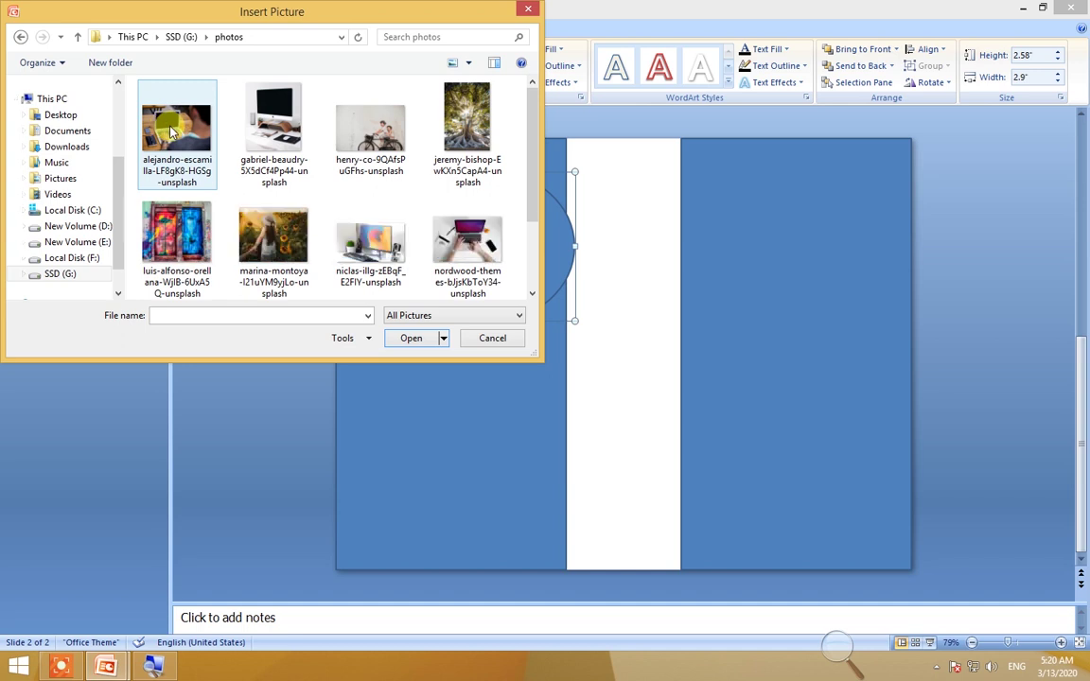
pyautogui.click(282, 152)
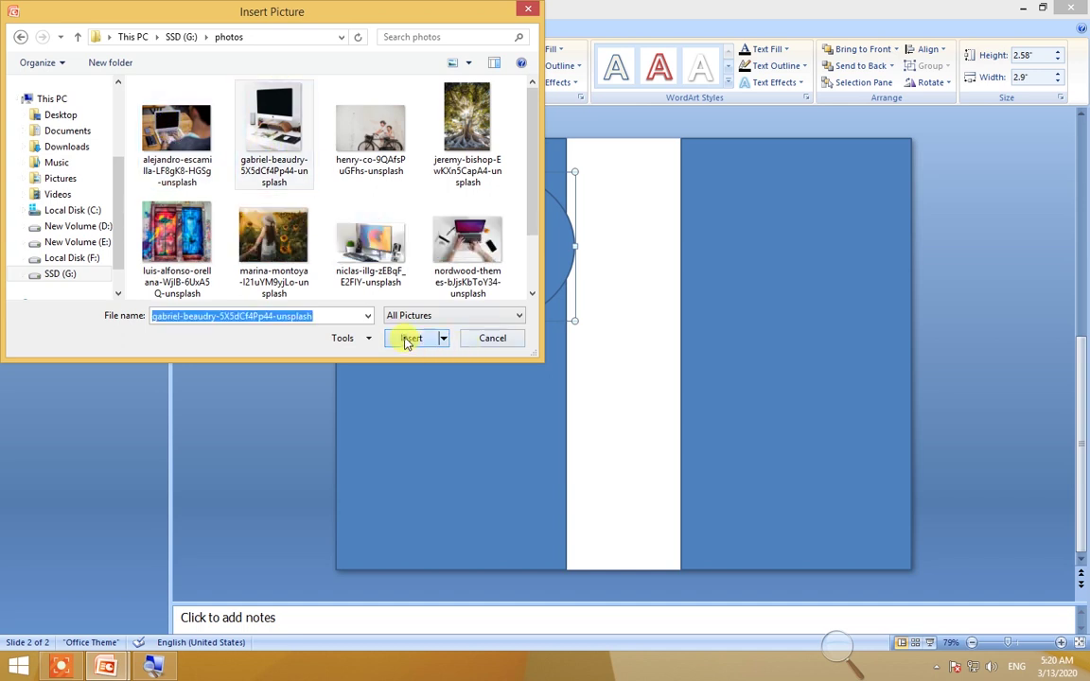
pyautogui.click(409, 339)
# Resize and reposition the photo oval to about 2.67" by 2.99", overlapping the white stripe.
pyautogui.click(602, 267)
pyautogui.click(536, 237)
pyautogui.moveTo(538, 239); pyautogui.dragTo(594, 158)
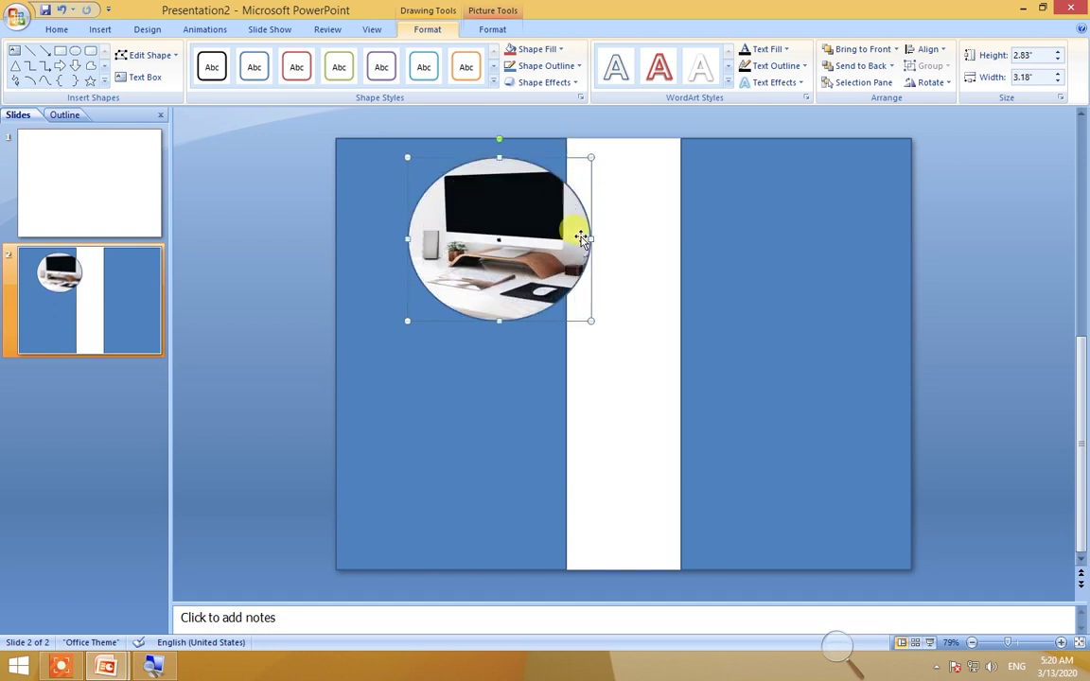
pyautogui.moveTo(589, 319); pyautogui.dragTo(578, 311)
pyautogui.moveTo(524, 253); pyautogui.dragTo(544, 255)
pyautogui.click(600, 327)
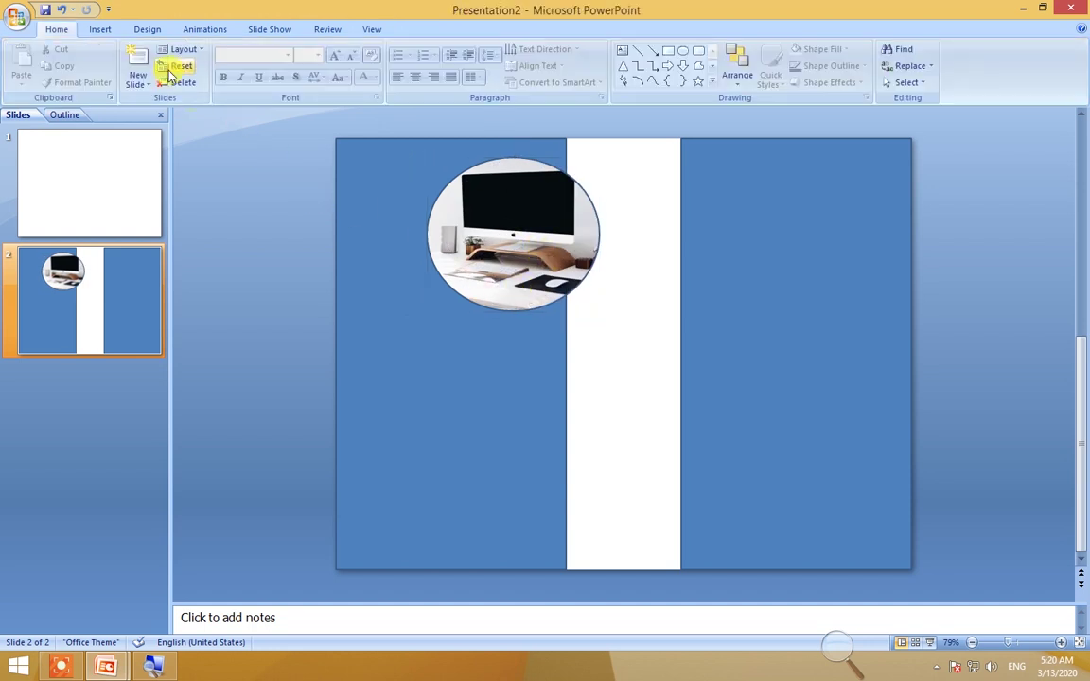
pyautogui.click(101, 29)
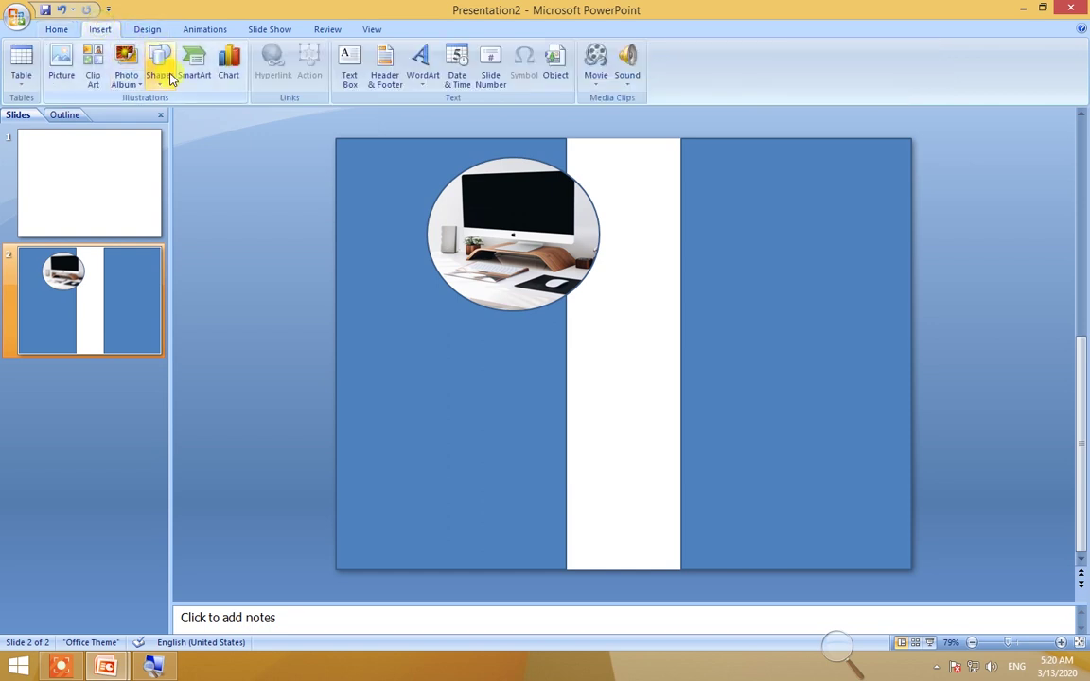
# Insert first-style outlined WordArt reading 'SAI COMPUTER EDUCATION'.
pyautogui.click(420, 64)
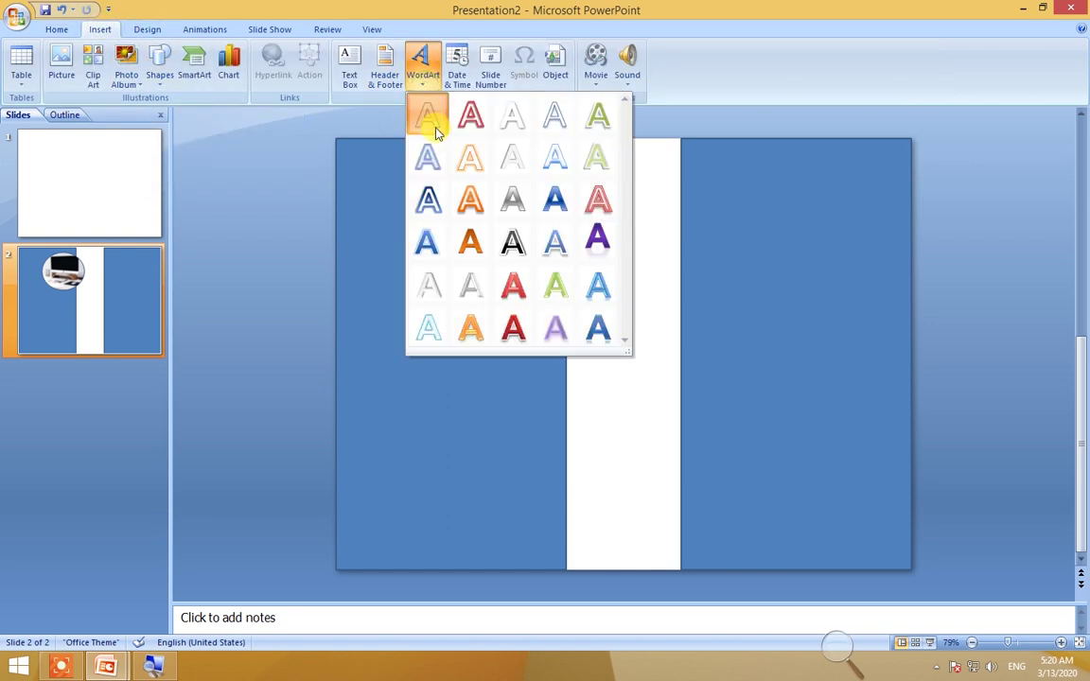
pyautogui.click(427, 117)
pyautogui.press('BackSpace')
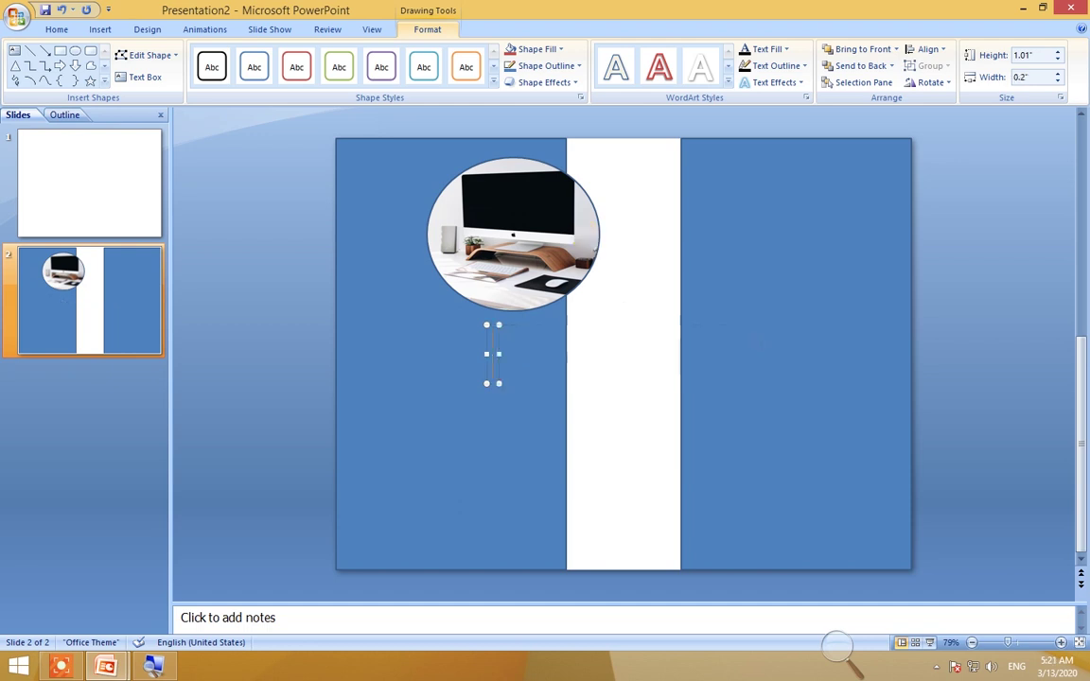
pyautogui.write('S')
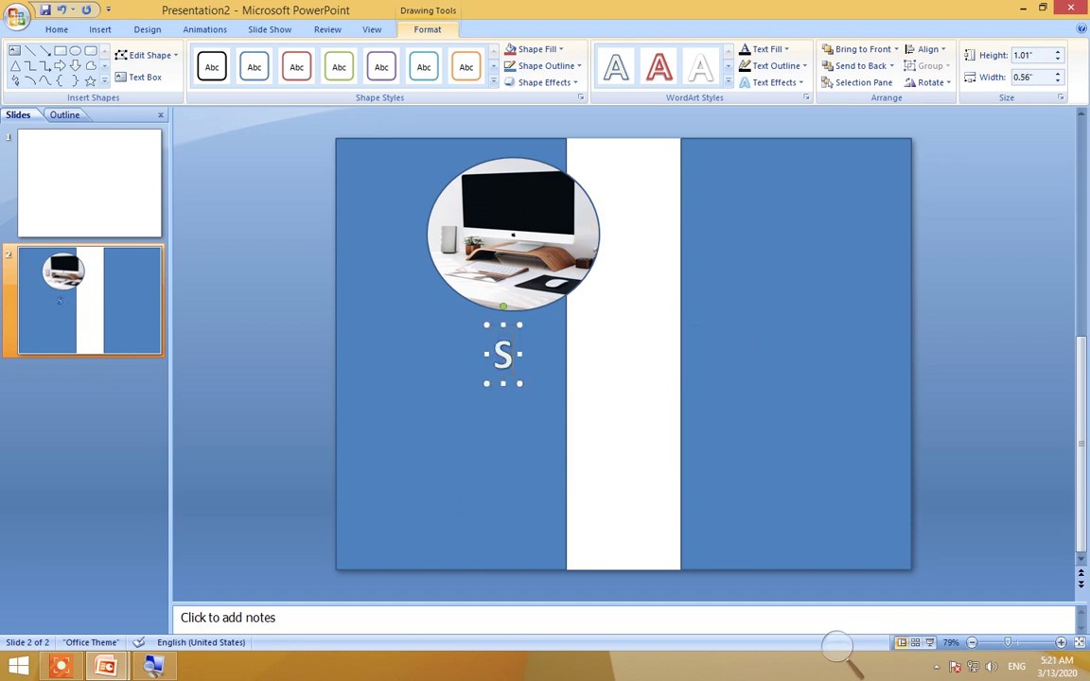
pyautogui.write('AI COMPUTER E')
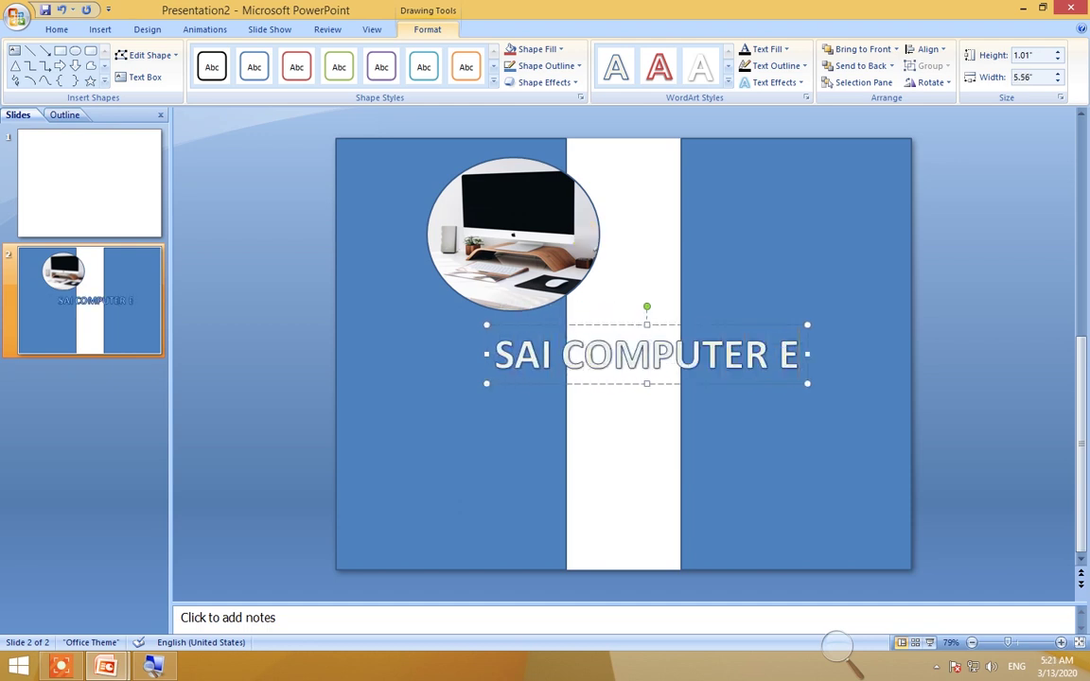
pyautogui.write('DUCATION')
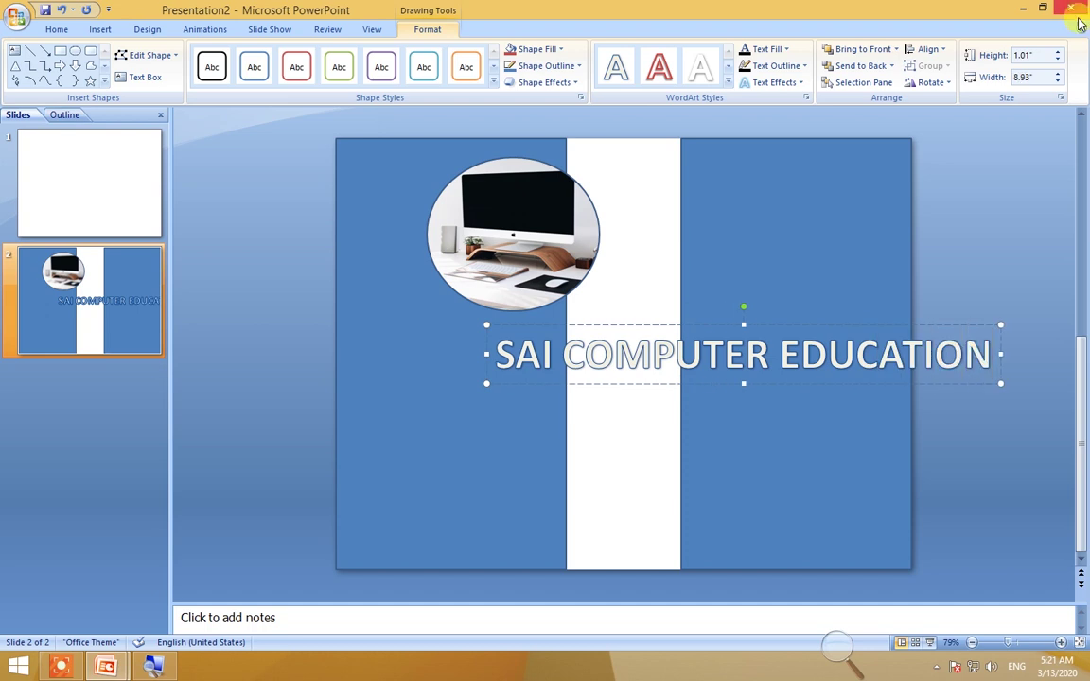
# Shift the photo oval slightly left and move the title to the slide's top right.
pyautogui.moveTo(517, 220)
pyautogui.mouseDown()
pyautogui.moveTo(458, 228)
pyautogui.moveTo(469, 230)
pyautogui.mouseUp()
pyautogui.click(985, 355)
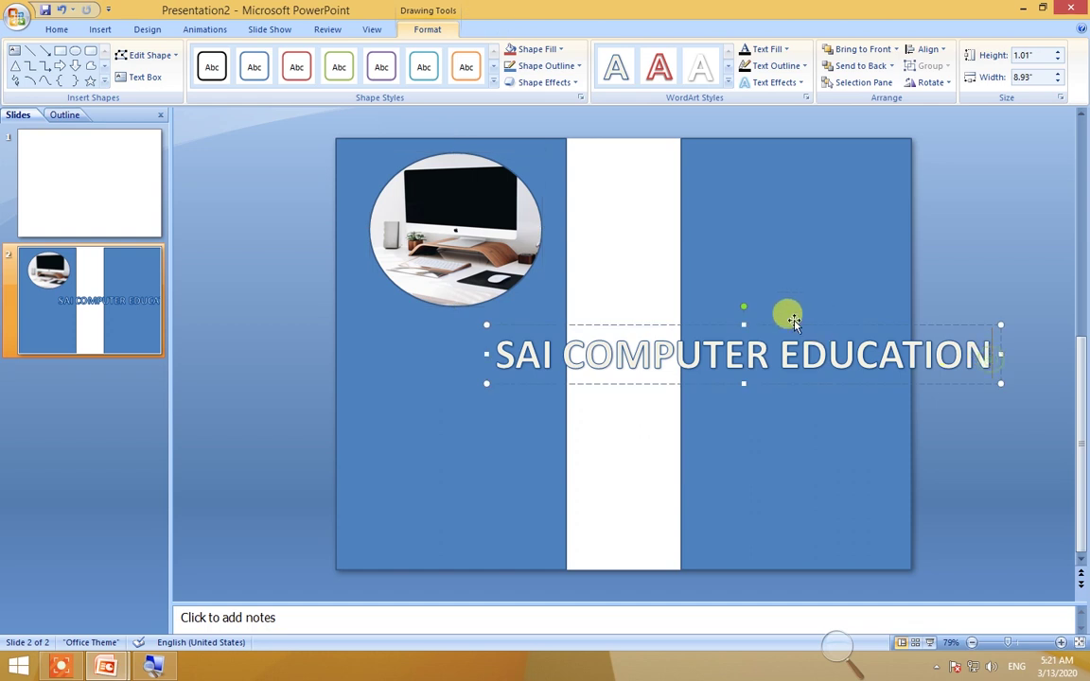
pyautogui.moveTo(754, 320); pyautogui.dragTo(816, 158)
pyautogui.moveTo(1041, 185); pyautogui.dragTo(389, 163)
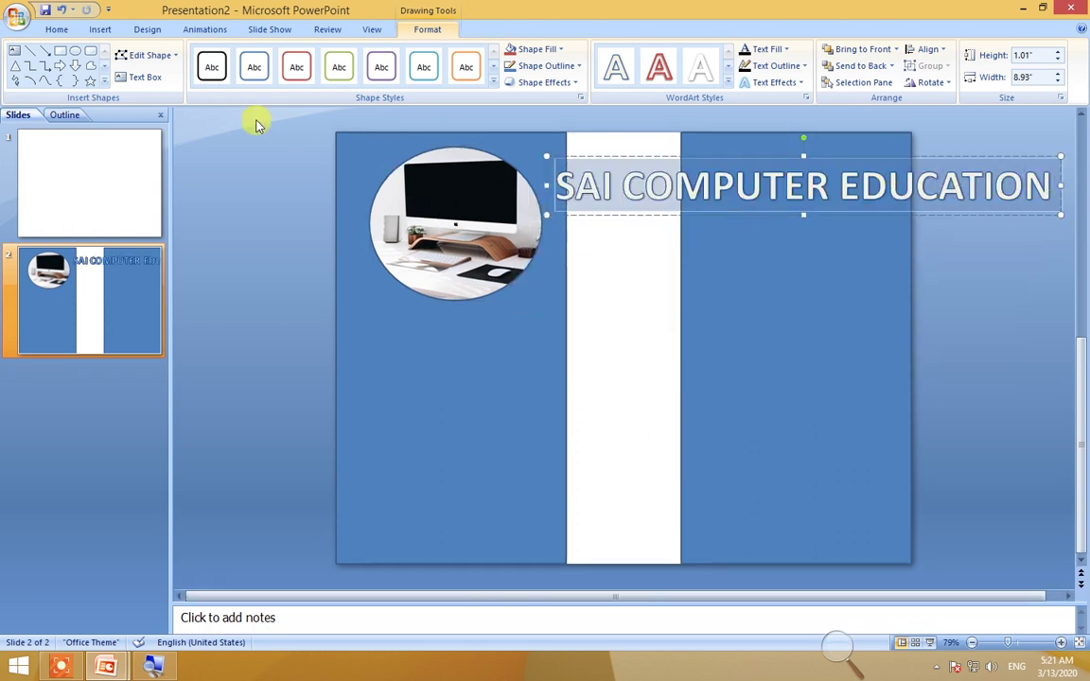
pyautogui.moveTo(1039, 180); pyautogui.dragTo(599, 180)
# Shrink the title to 36 pt and colour it red, keeping it bold.
pyautogui.click(56, 29)
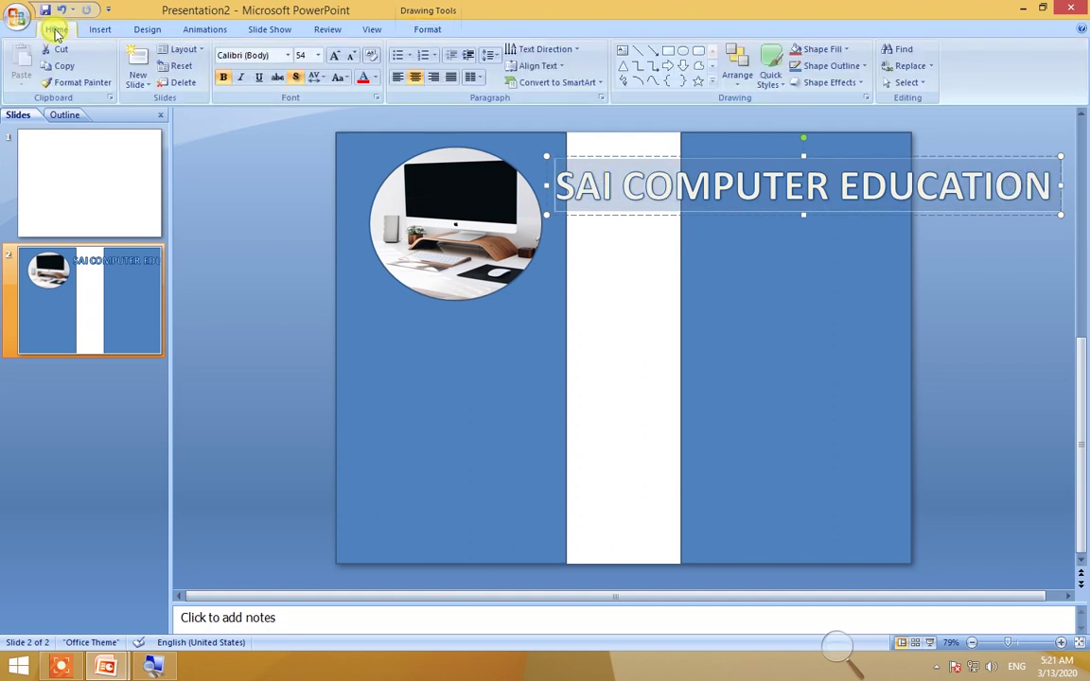
pyautogui.click(350, 57)
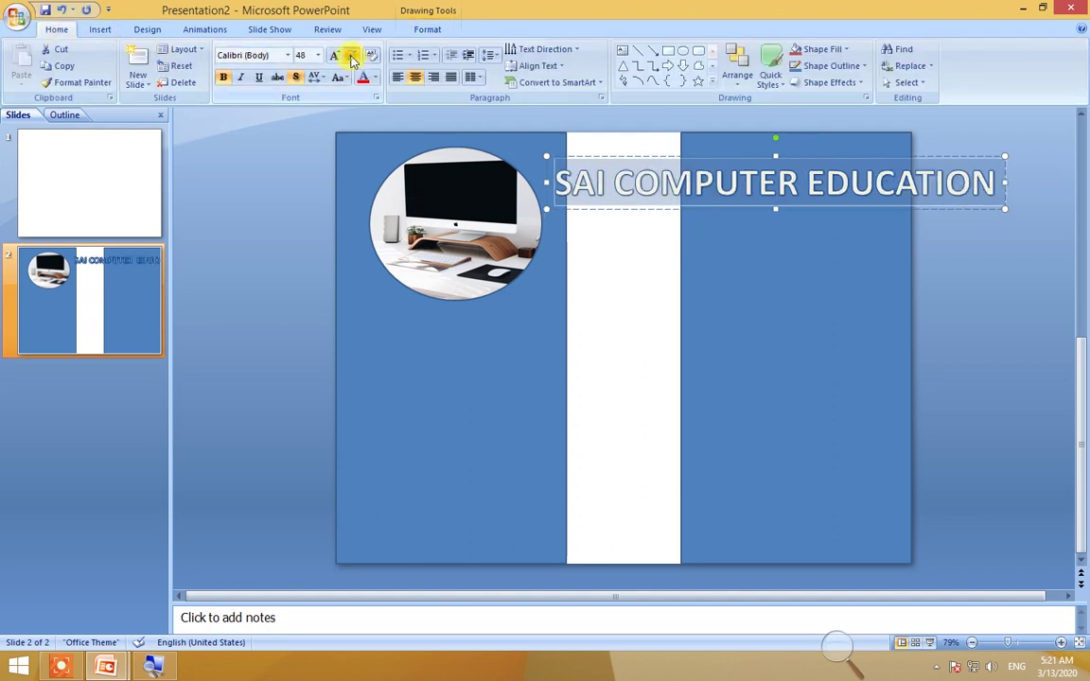
pyautogui.click(350, 56)
pyautogui.click(350, 57)
pyautogui.click(350, 57)
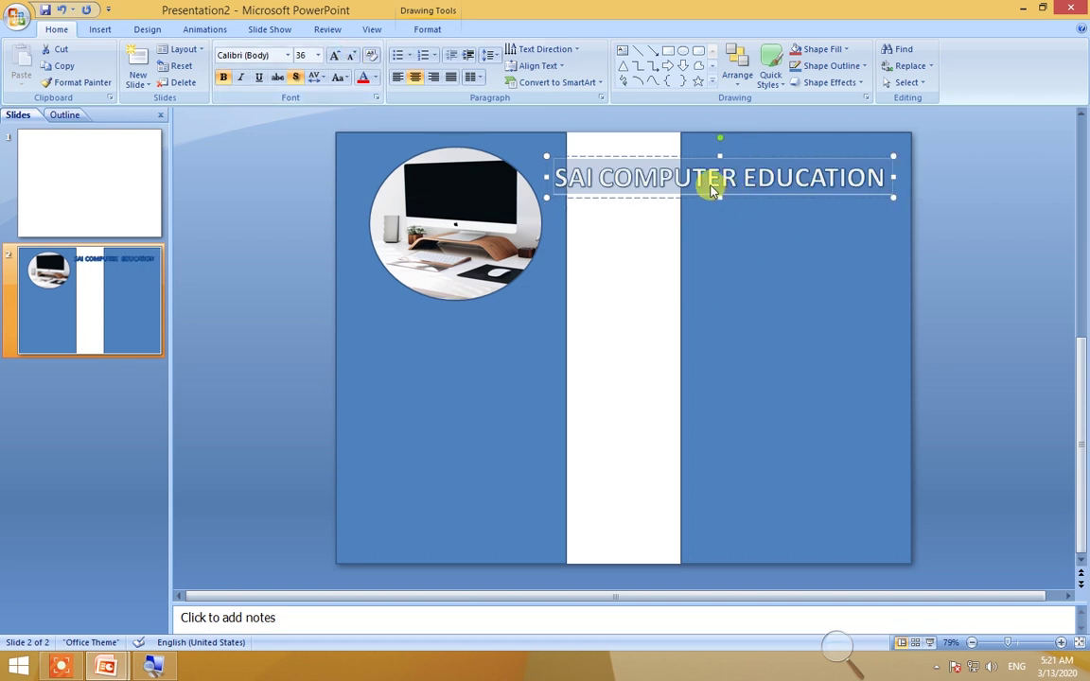
pyautogui.click(364, 80)
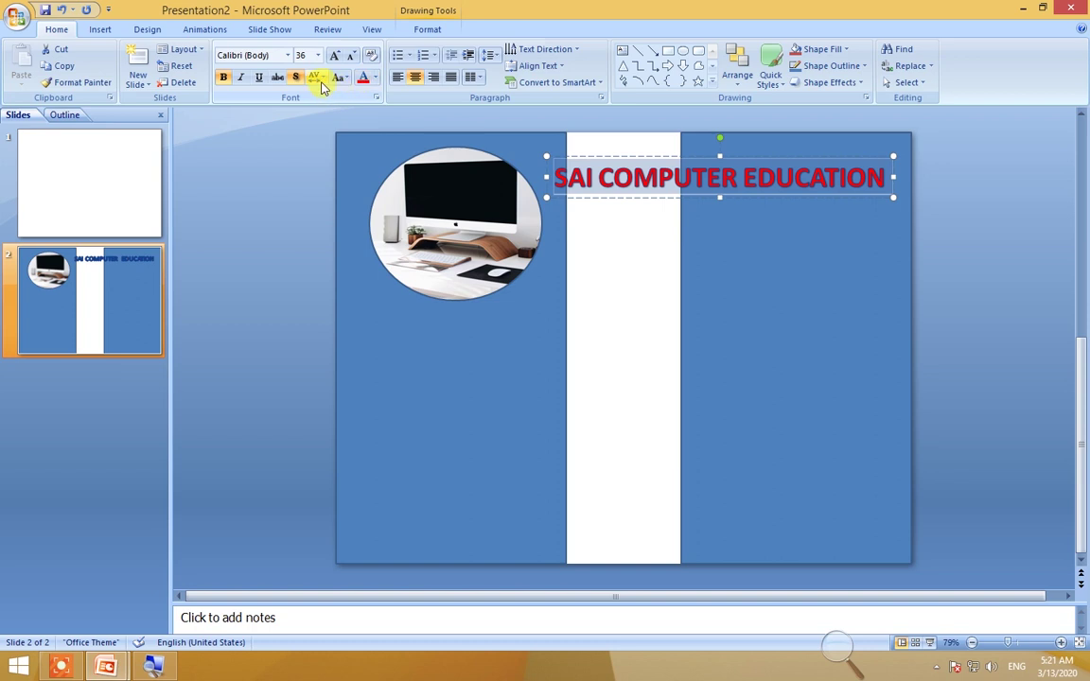
pyautogui.click(344, 79)
pyautogui.click(346, 79)
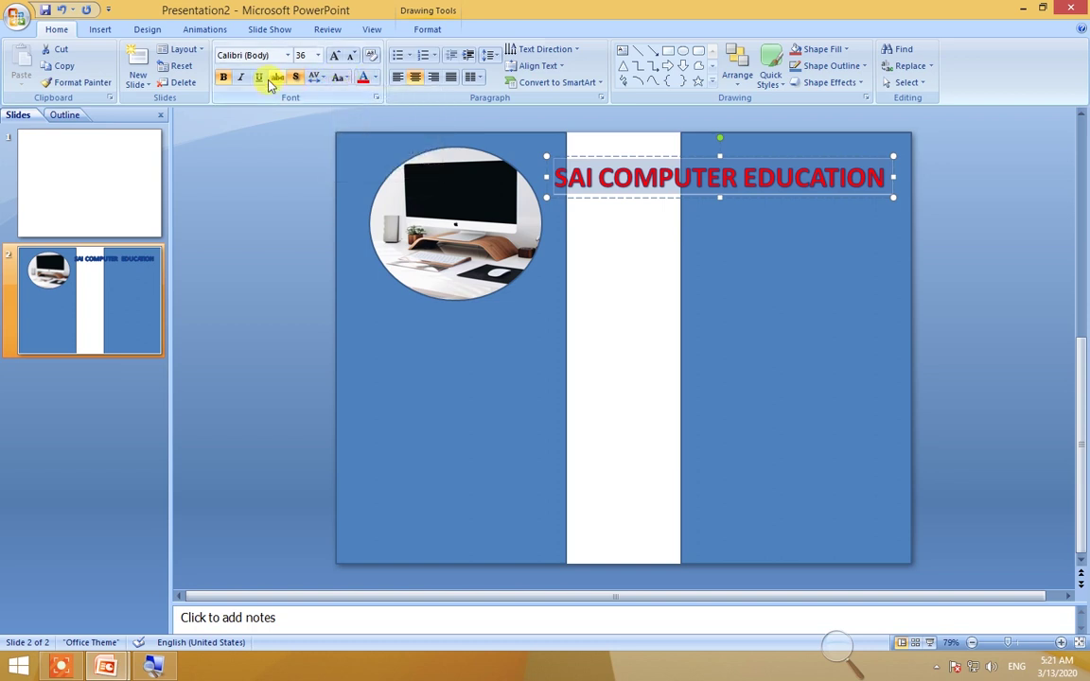
pyautogui.click(224, 80)
pyautogui.click(224, 79)
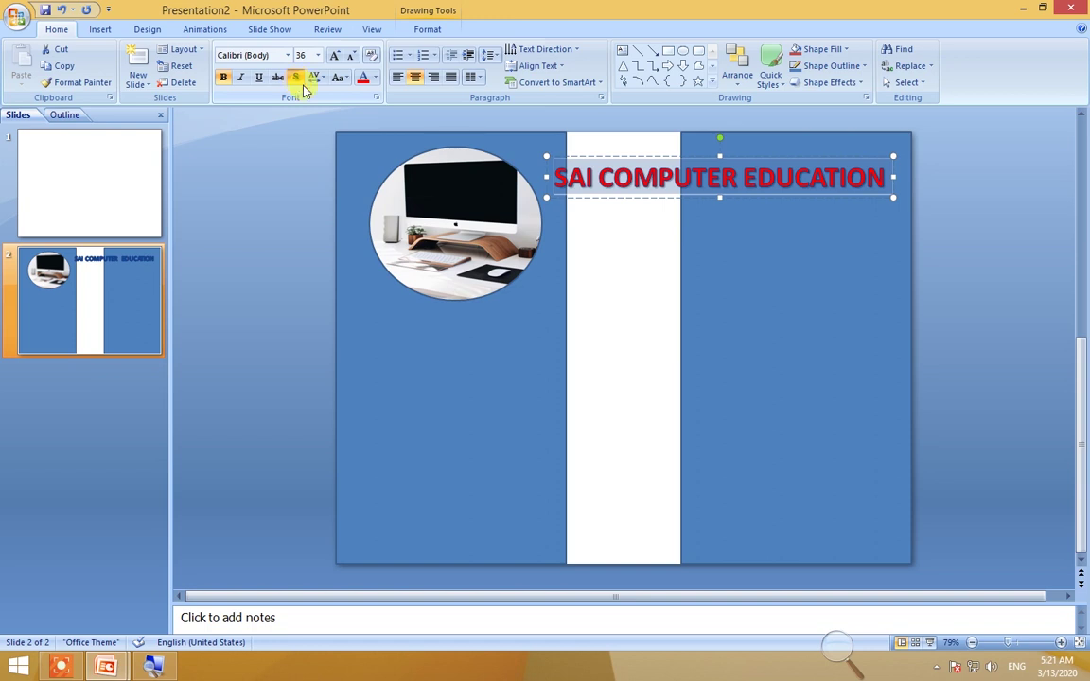
pyautogui.click(637, 305)
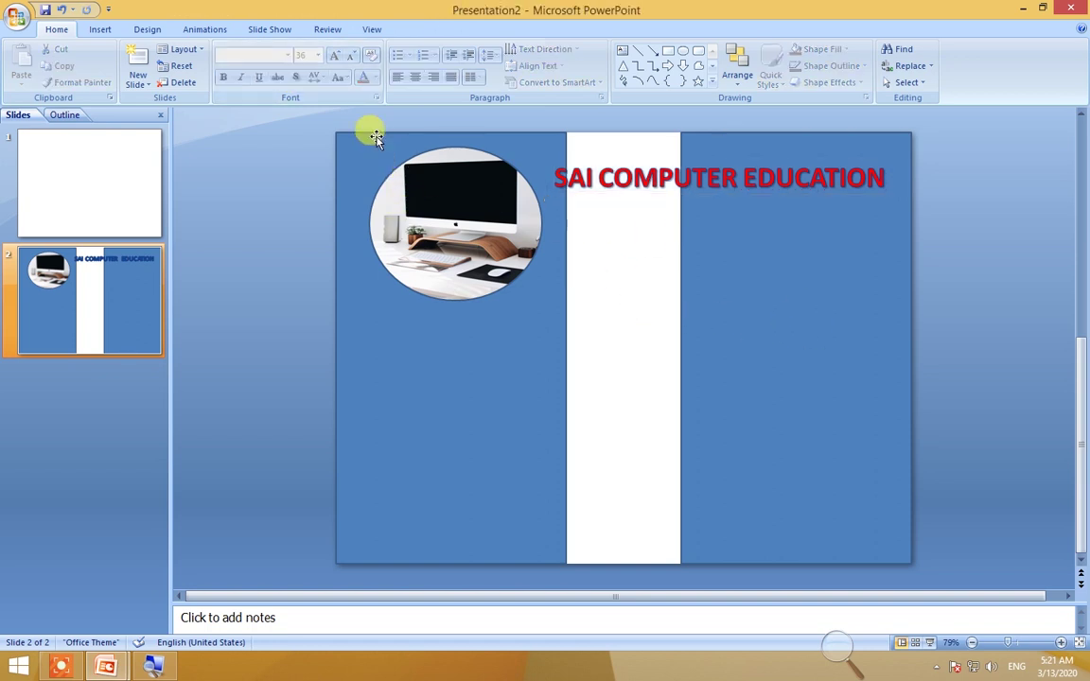
pyautogui.click(104, 30)
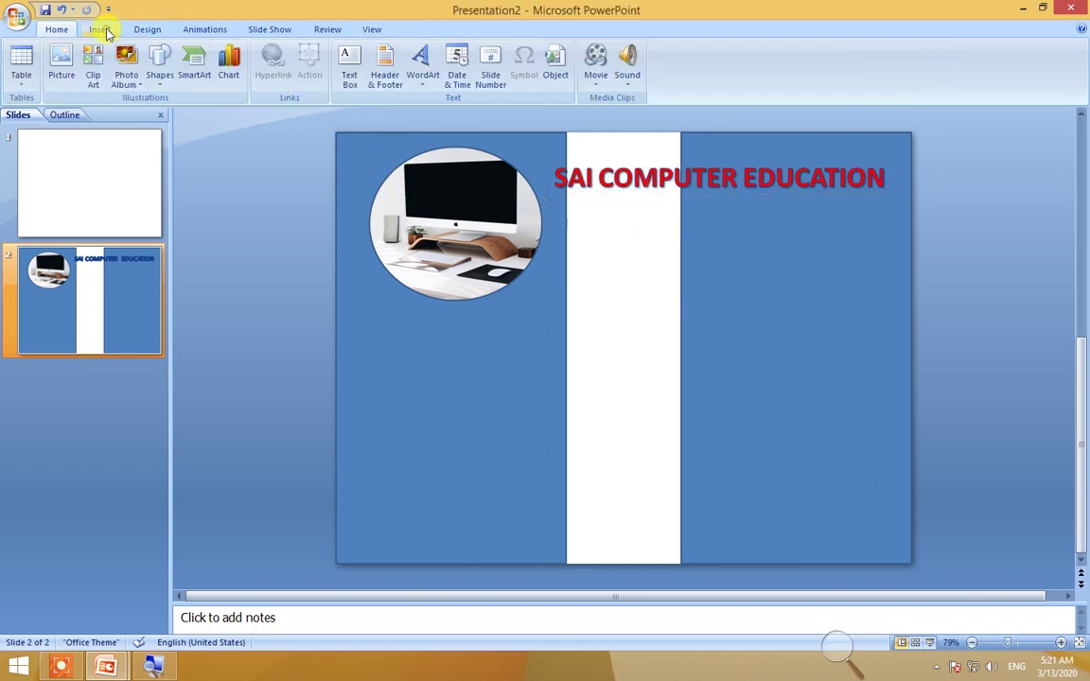
# Draw a long rounded rectangle below the title, straddling the white strip and right panel.
pyautogui.click(158, 85)
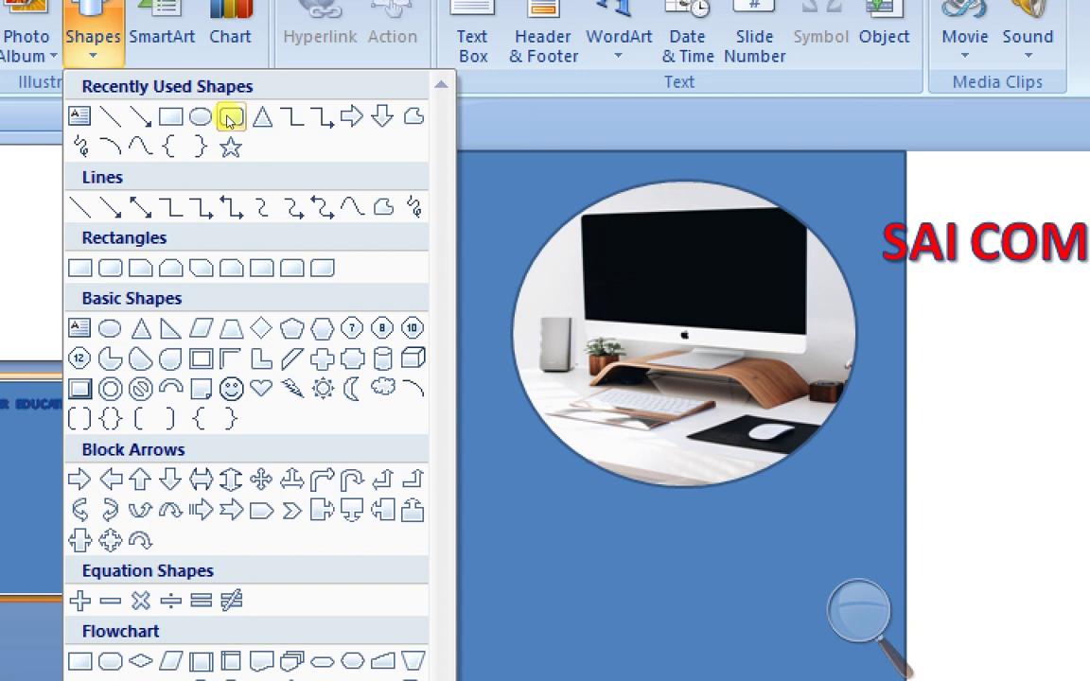
pyautogui.click(232, 120)
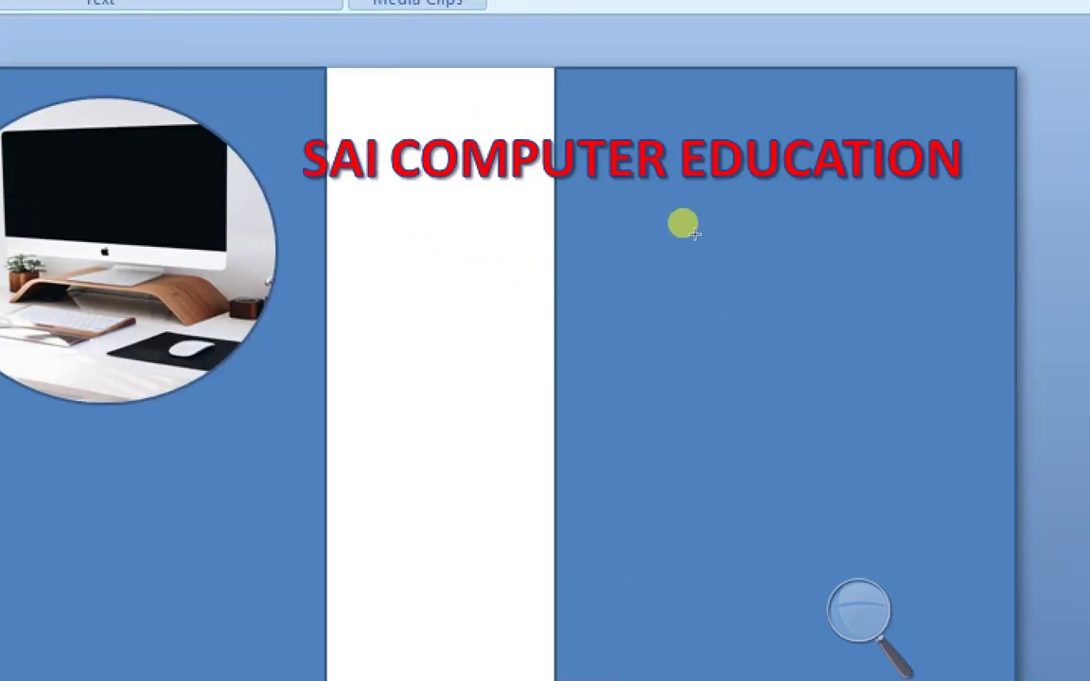
pyautogui.moveTo(577, 263); pyautogui.dragTo(967, 327)
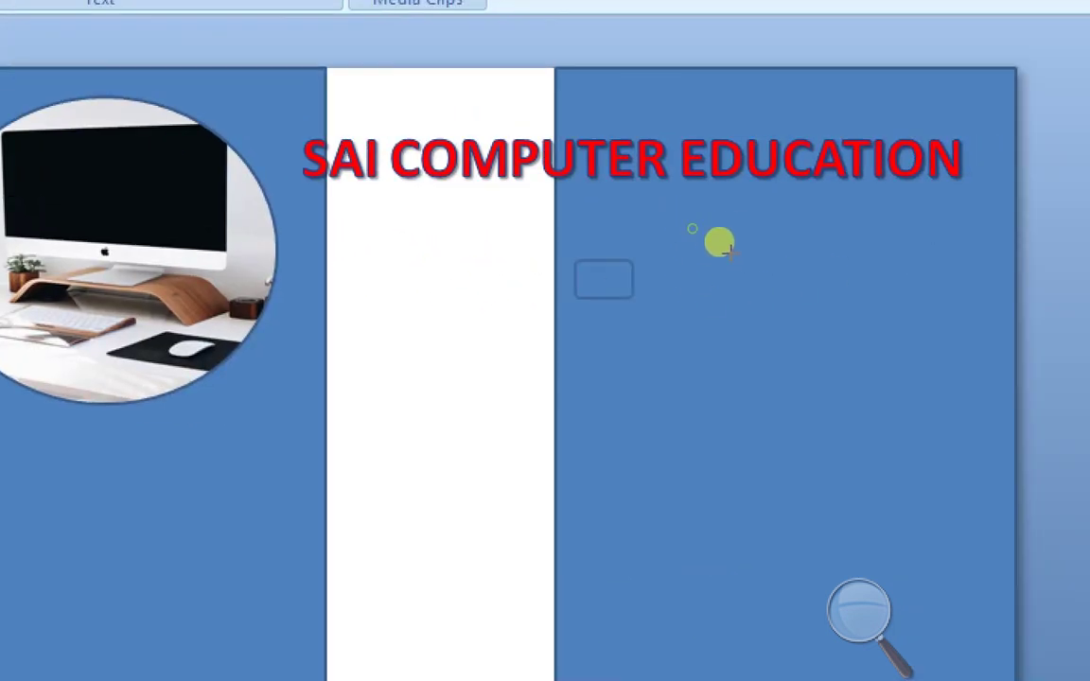
pyautogui.moveTo(812, 259); pyautogui.dragTo(771, 264)
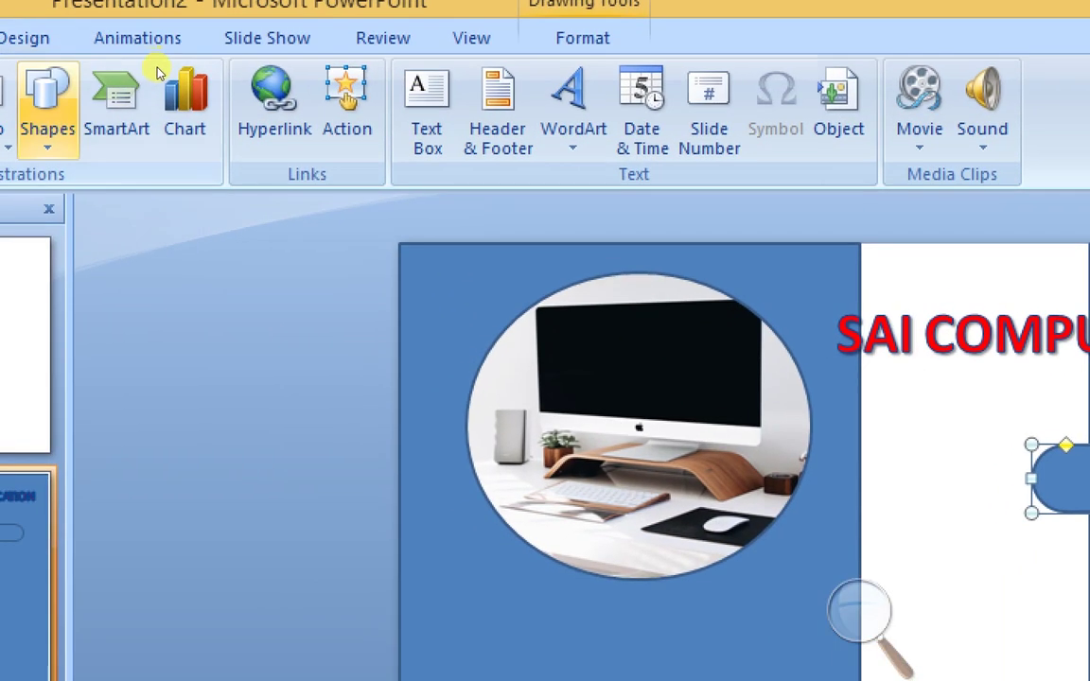
pyautogui.click(48, 104)
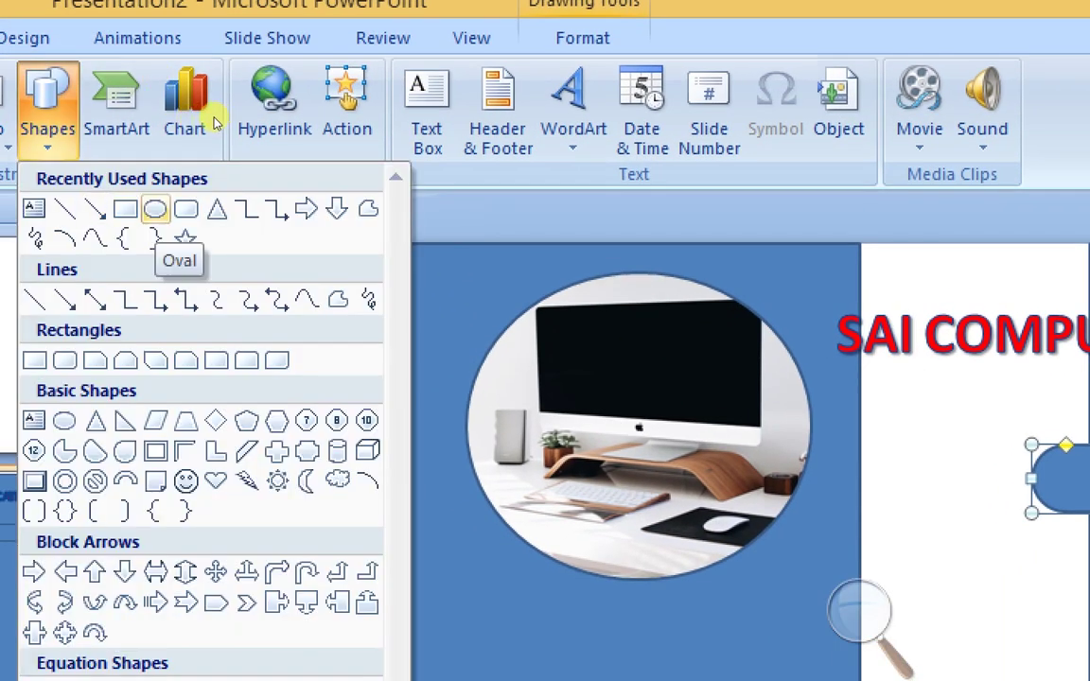
# Draw a circle at the bar's left end and nudge it left.
pyautogui.click(156, 209)
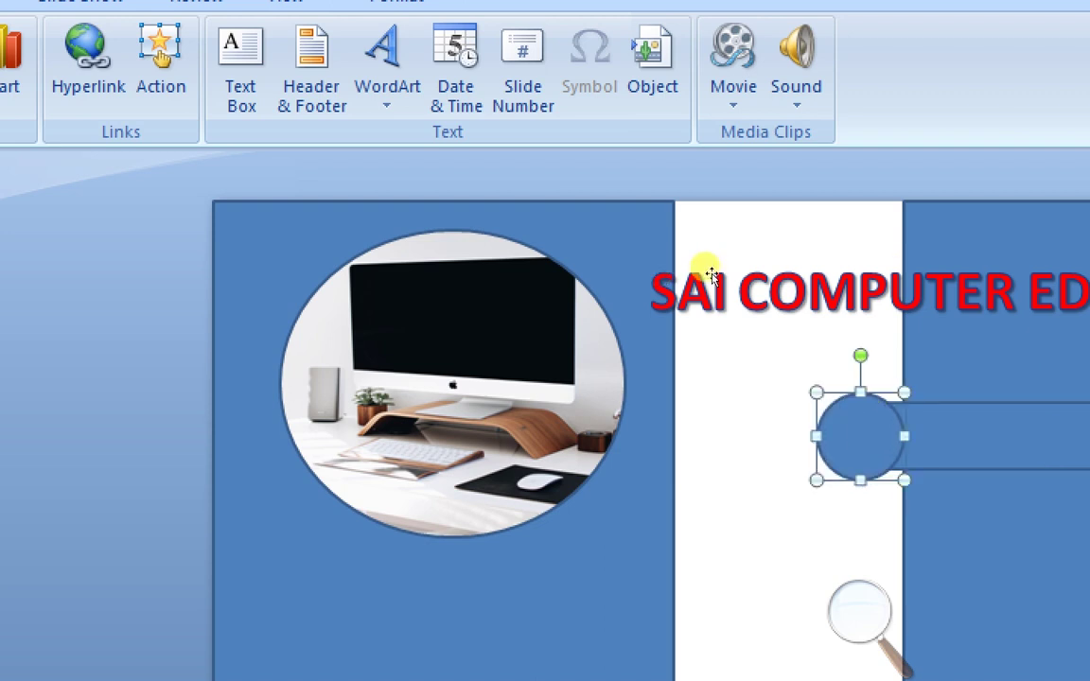
pyautogui.press('Left')
pyautogui.press('Left')
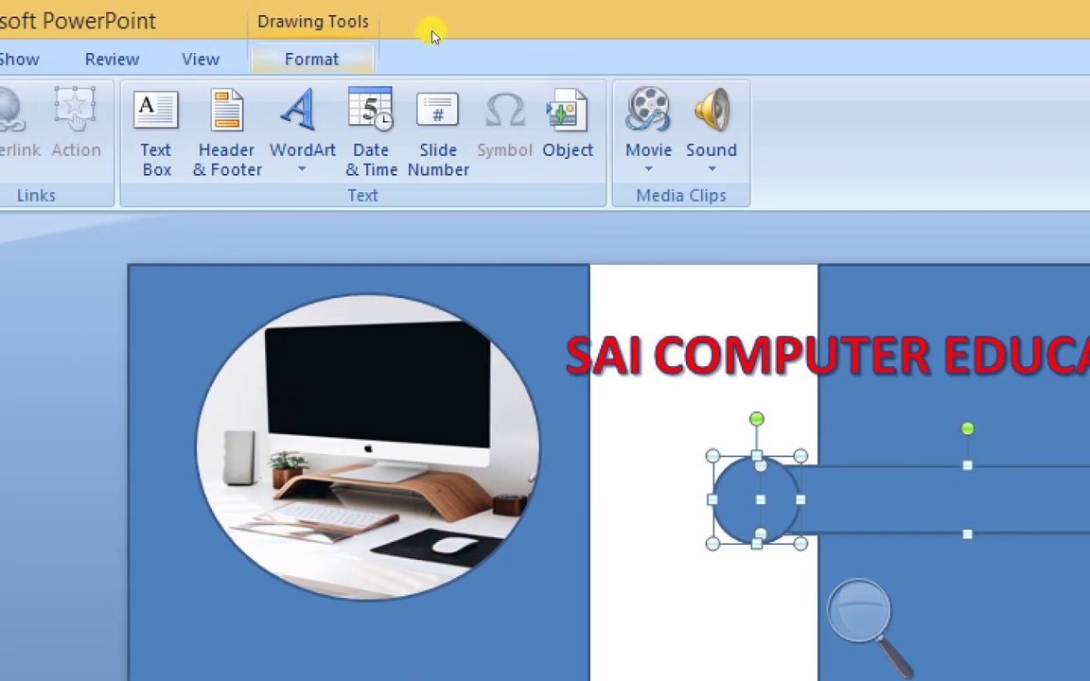
pyautogui.click(311, 59)
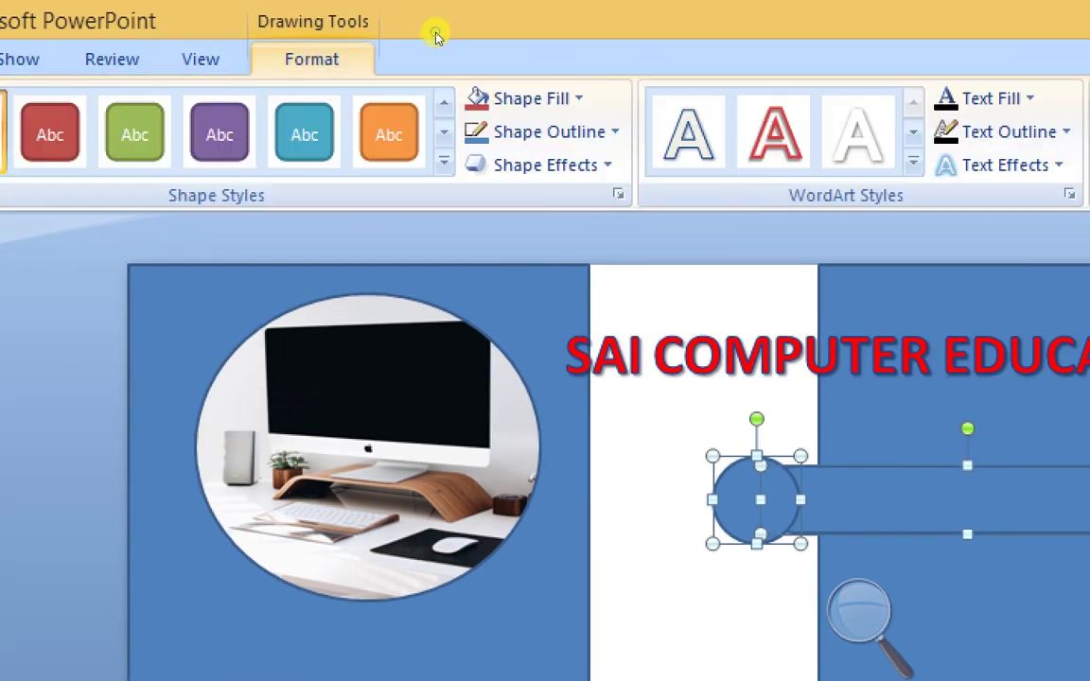
# Fill the circle and bar yellow, group them, and widen the group to 4.75" by 0.83".
pyautogui.click(530, 98)
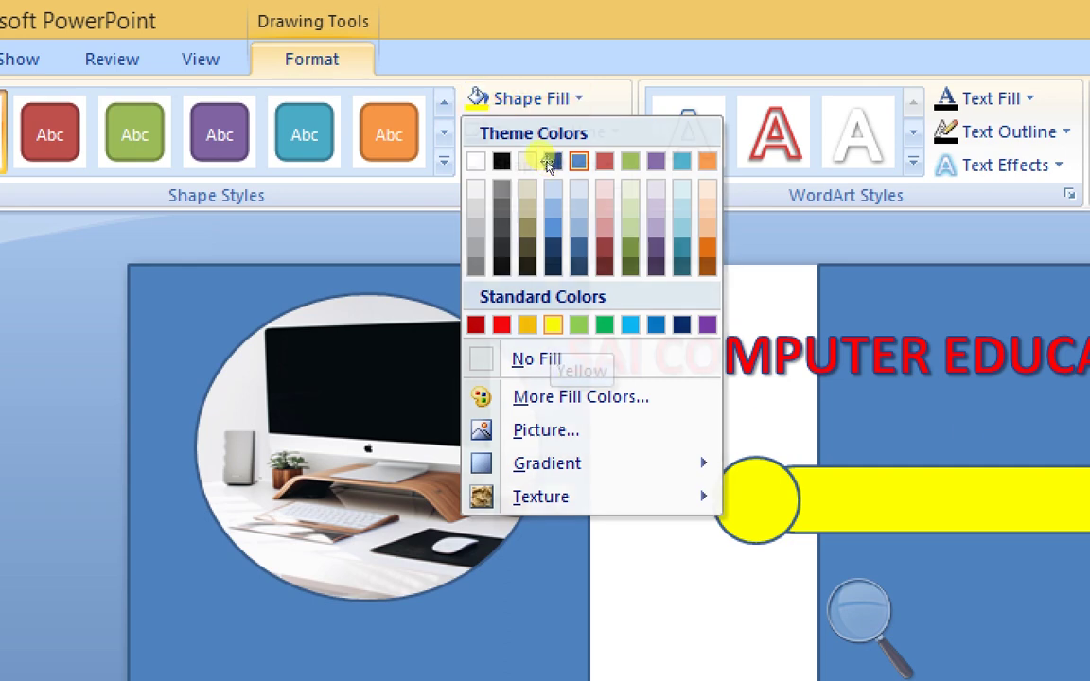
pyautogui.press('Escape')
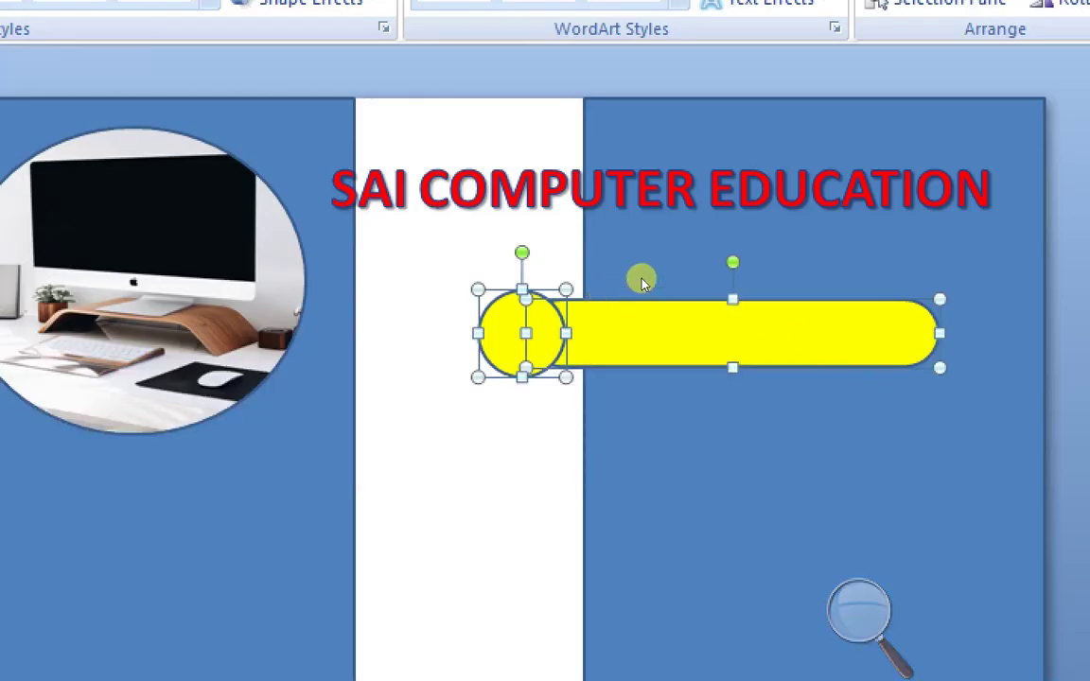
pyautogui.rightClick(663, 254)
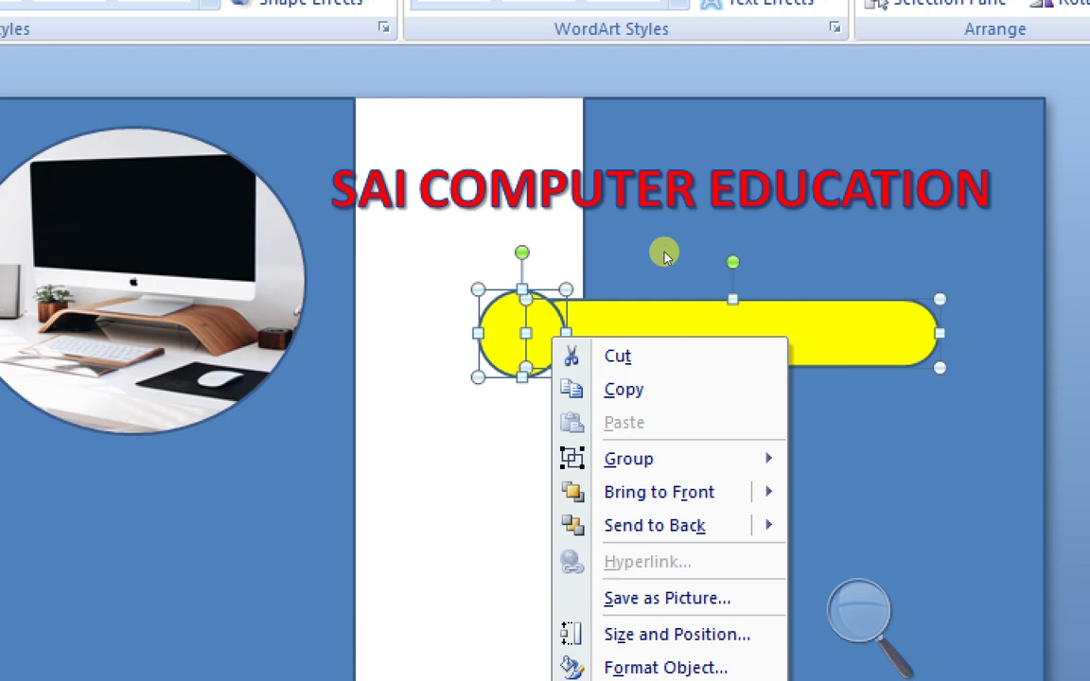
pyautogui.moveTo(628, 459)
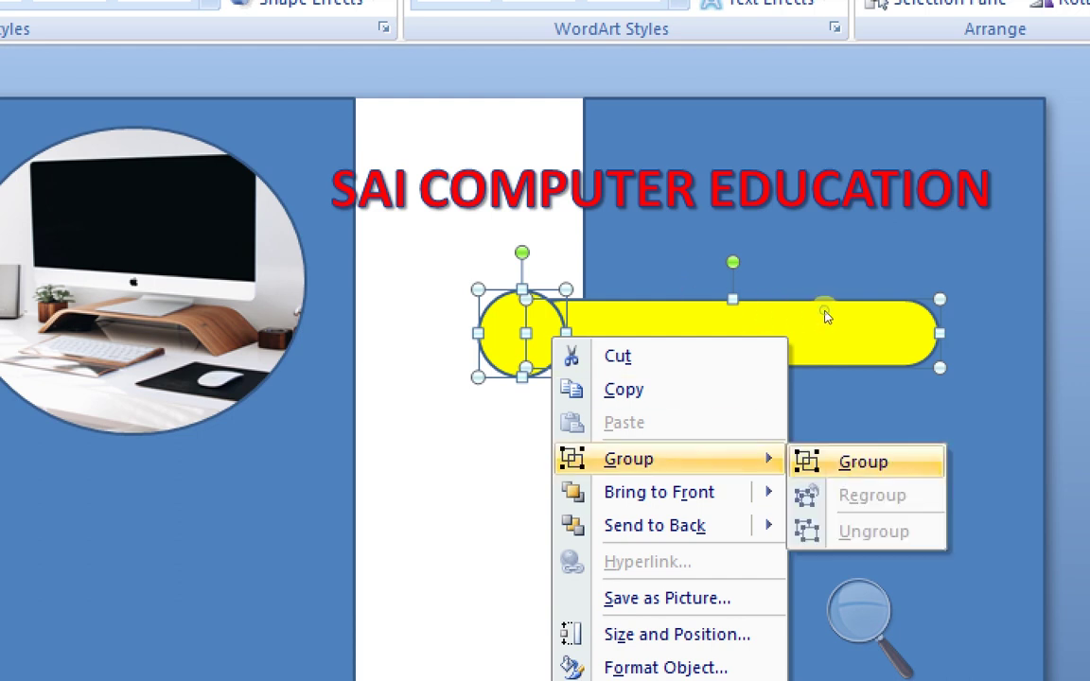
pyautogui.press('Return')
pyautogui.press('Escape')
pyautogui.click(635, 313)
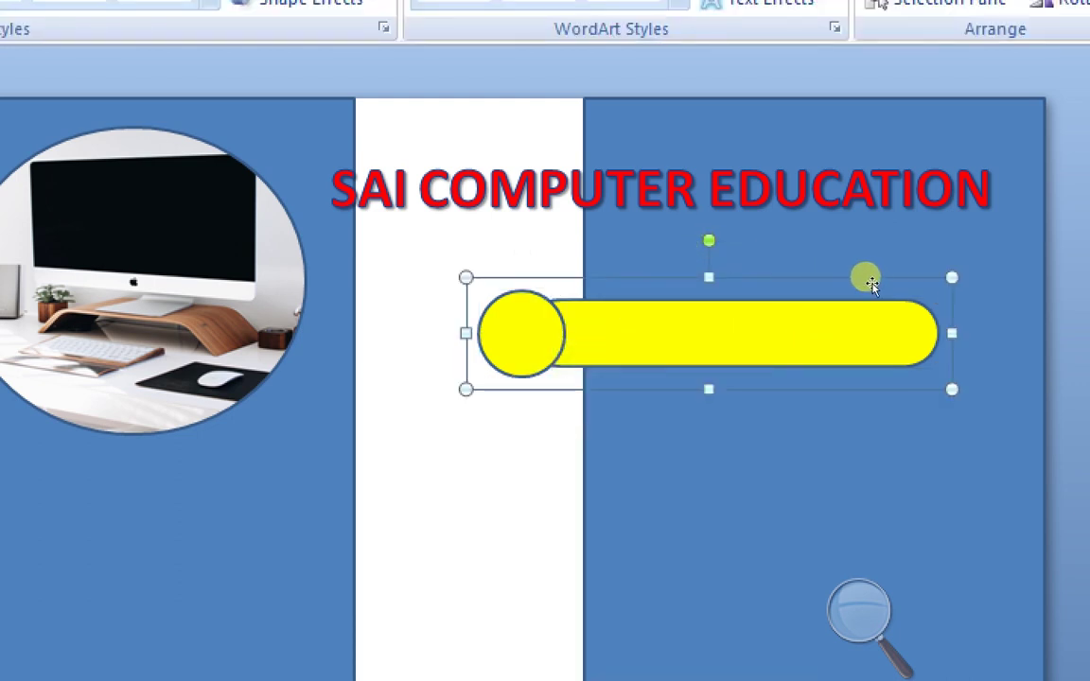
pyautogui.moveTo(863, 275); pyautogui.dragTo(784, 270)
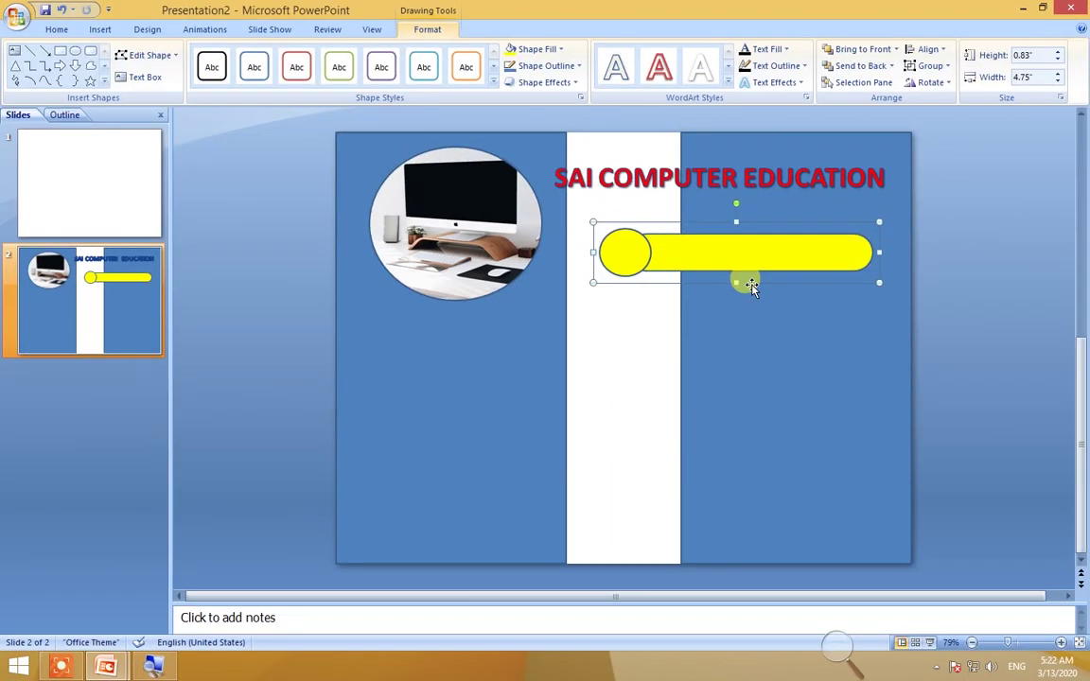
# Duplicate the yellow bar three times and align the copies into a column of four bars.
pyautogui.hotkey('ctrl', 'd')
pyautogui.moveTo(741, 273); pyautogui.dragTo(721, 335)
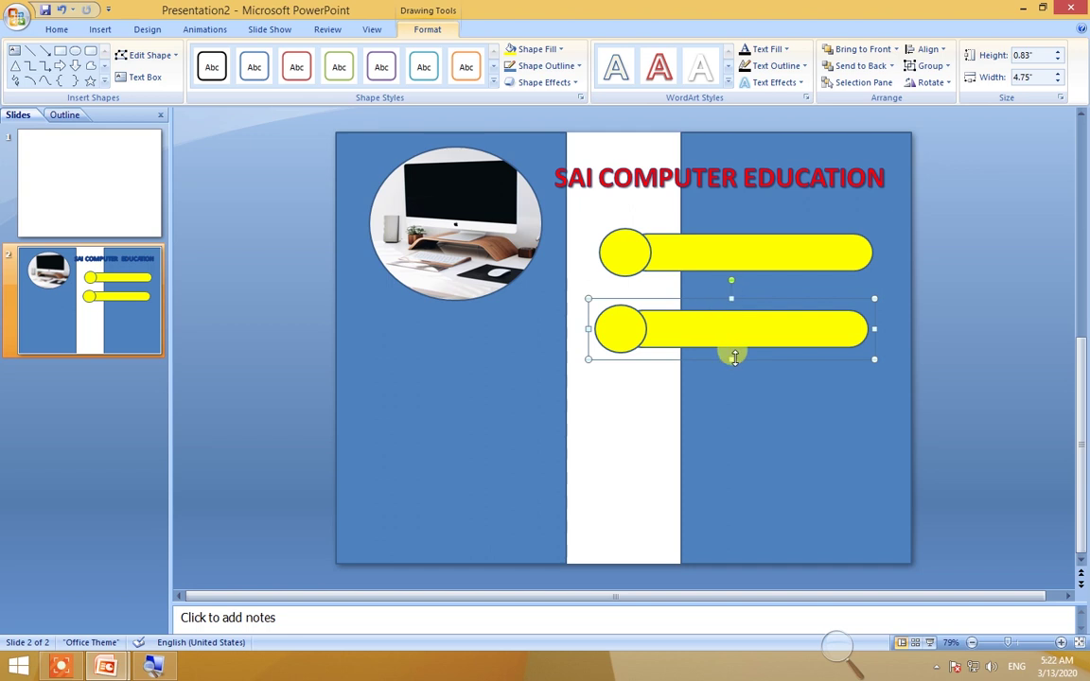
pyautogui.hotkey('ctrl', 'd')
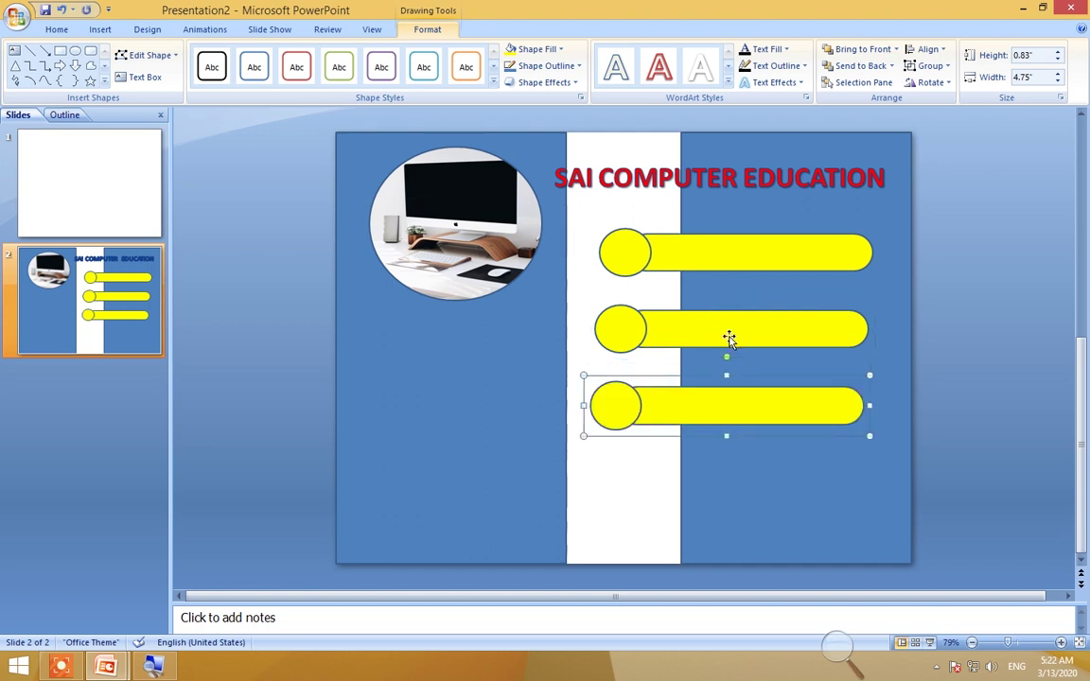
pyautogui.hotkey('ctrl', 'd')
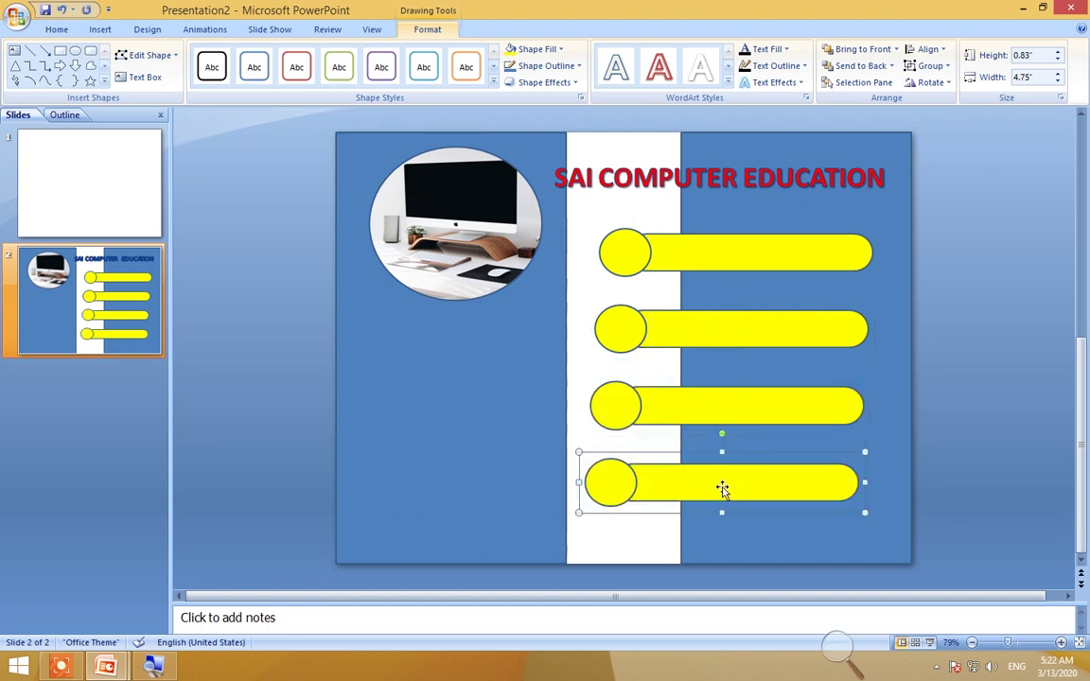
pyautogui.moveTo(731, 493); pyautogui.dragTo(742, 493)
pyautogui.moveTo(700, 414); pyautogui.dragTo(705, 412)
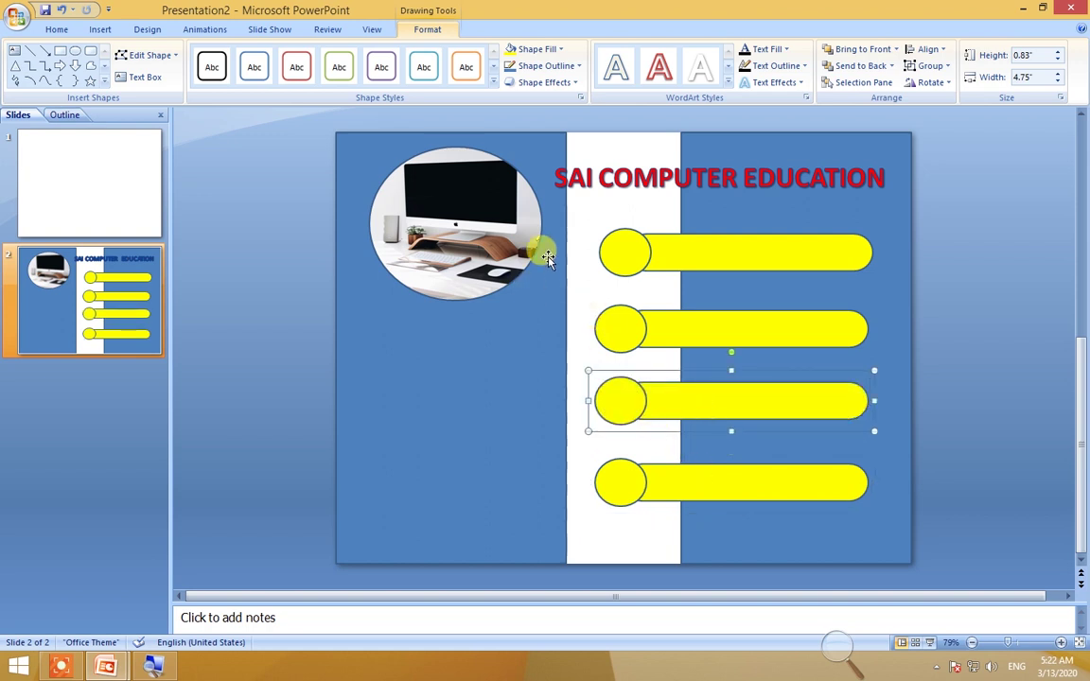
pyautogui.click(636, 173)
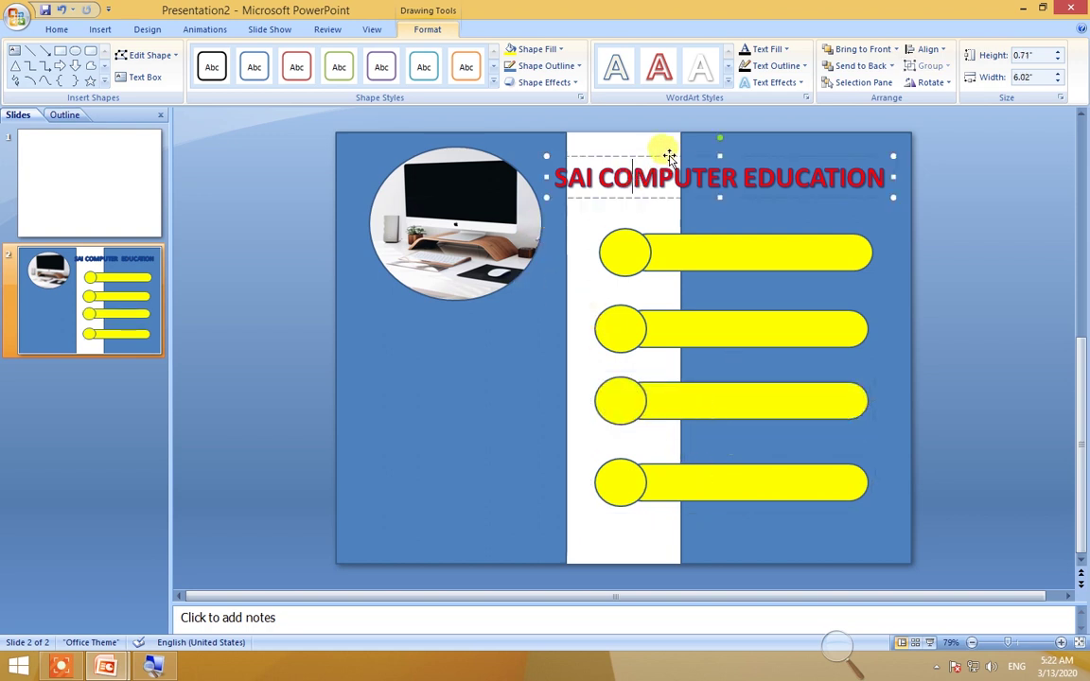
# Insert WordArt in the first style reading PHOTOSHOP.
pyautogui.click(99, 30)
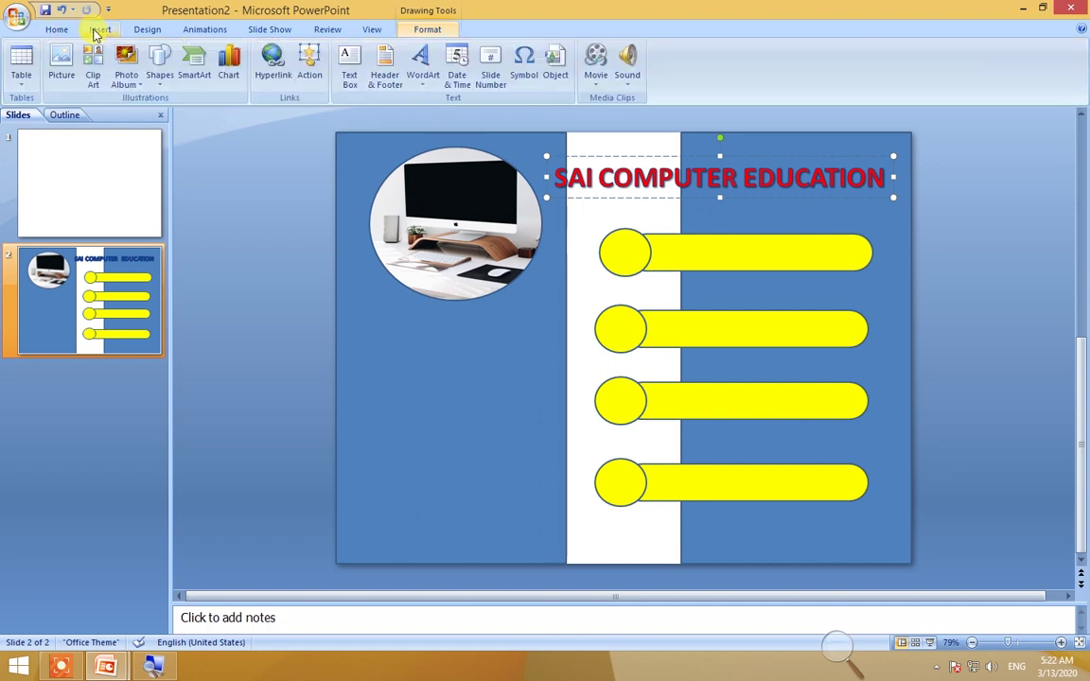
pyautogui.click(422, 68)
pyautogui.click(427, 115)
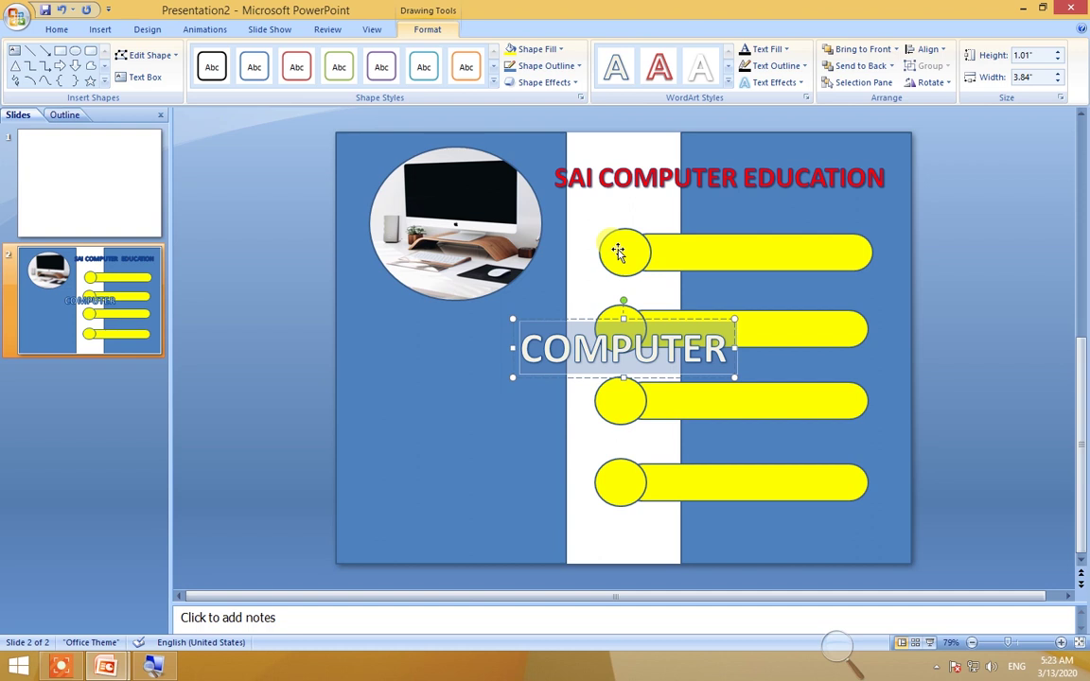
pyautogui.press('BackSpace')
pyautogui.write('PHOTOSHOP')
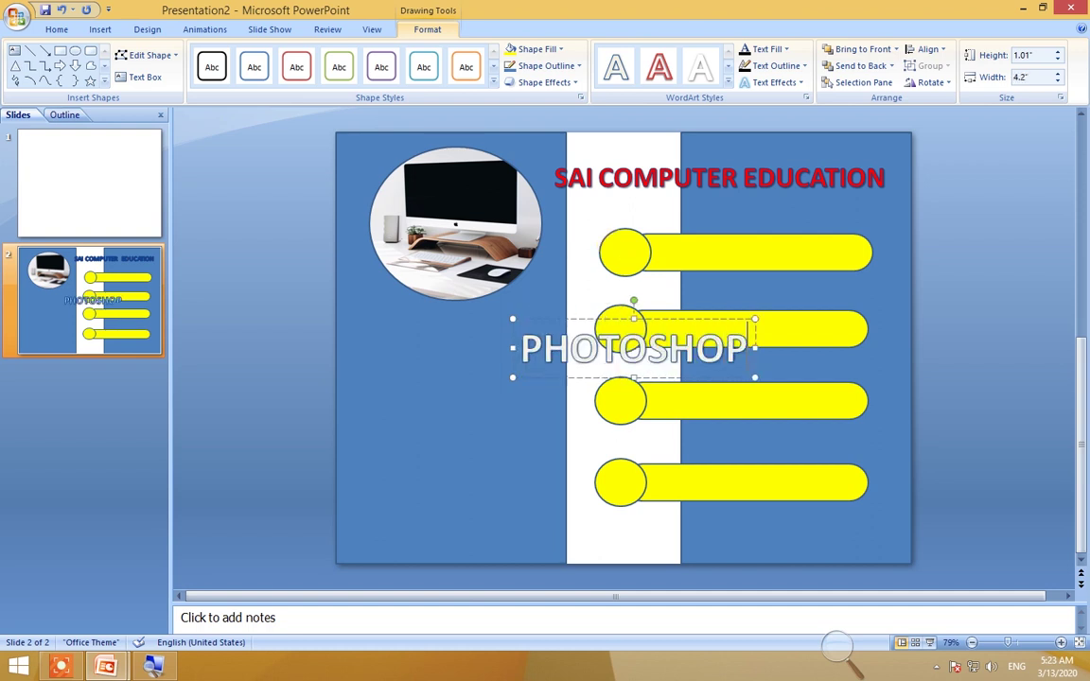
# Move the PHOTOSHOP WordArt onto the top yellow bar and widen it to one line.
pyautogui.moveTo(579, 318)
pyautogui.mouseDown()
pyautogui.moveTo(734, 232)
pyautogui.moveTo(725, 230)
pyautogui.mouseUp()
pyautogui.click(807, 223)
pyautogui.moveTo(807, 223); pyautogui.dragTo(803, 219)
pyautogui.hotkey('ctrl', 'z')
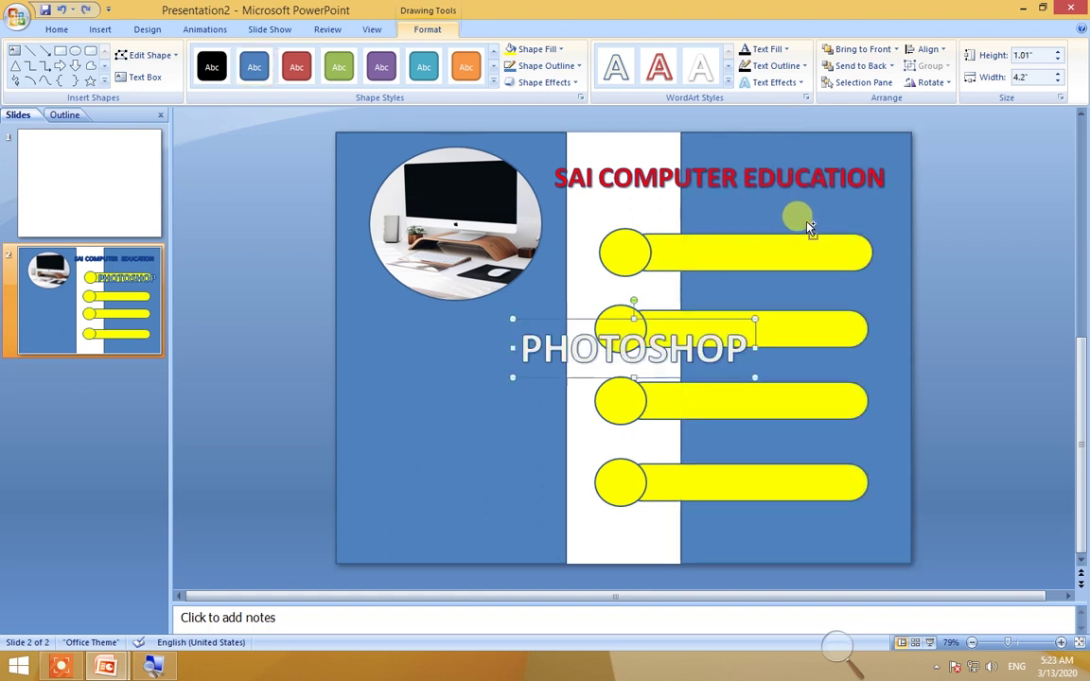
pyautogui.moveTo(697, 319); pyautogui.dragTo(824, 227)
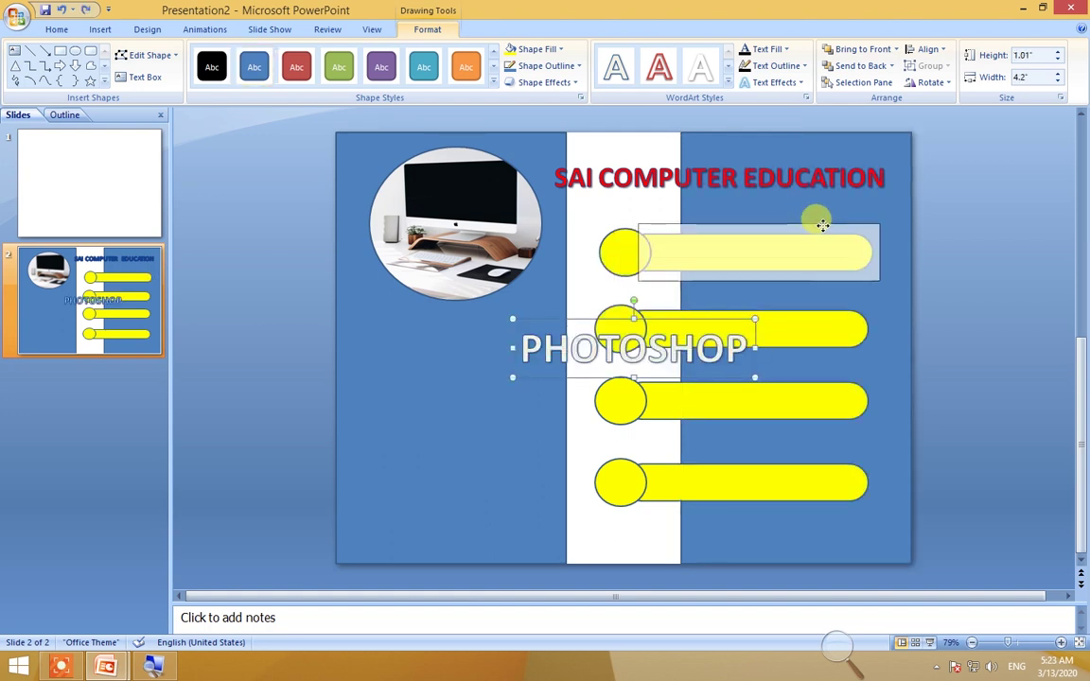
pyautogui.moveTo(879, 280); pyautogui.dragTo(860, 273)
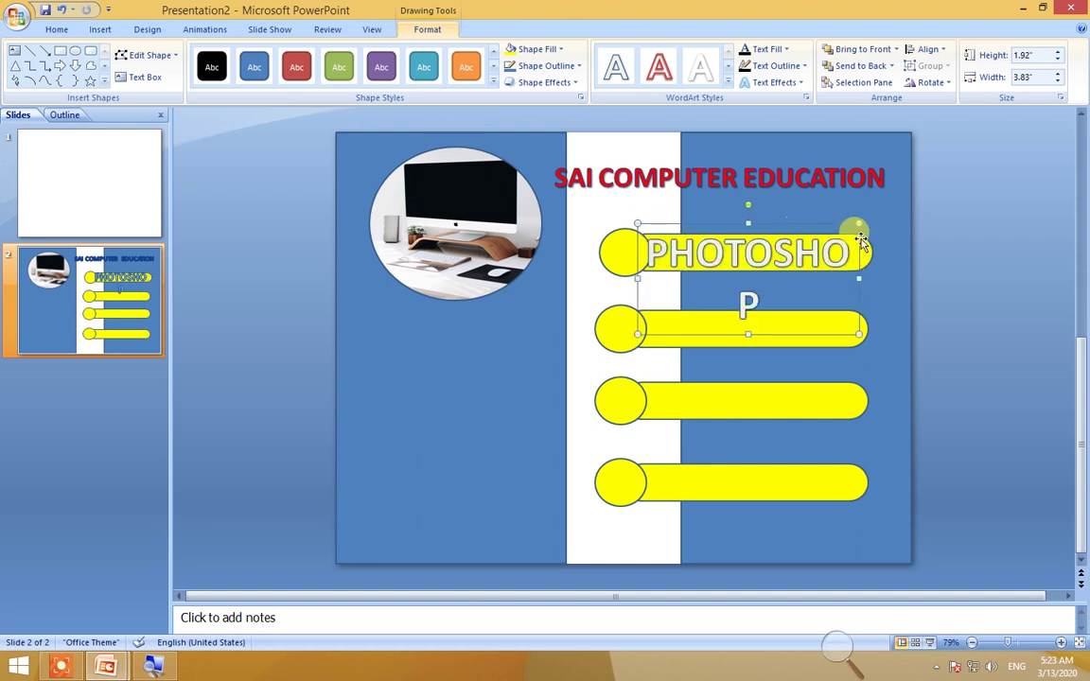
pyautogui.moveTo(856, 274)
pyautogui.mouseDown()
pyautogui.moveTo(887, 281)
pyautogui.moveTo(533, 221)
pyautogui.mouseUp()
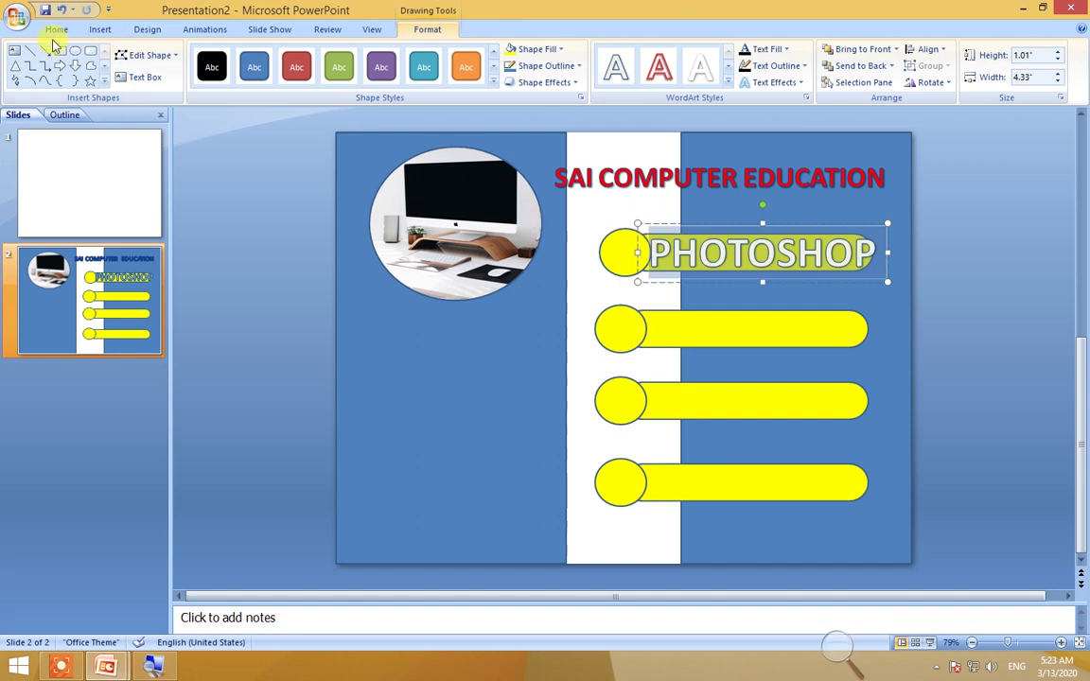
# Set PHOTOSHOP to 48 pt and nudge it into place on the bar.
pyautogui.click(54, 31)
pyautogui.click(352, 54)
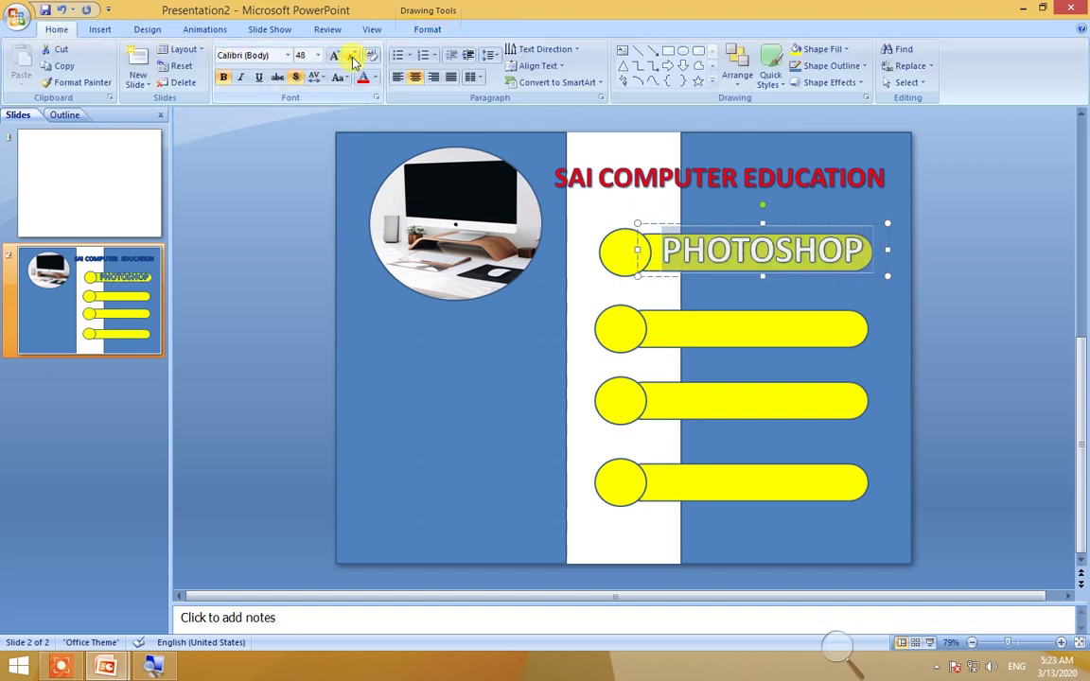
pyautogui.click(724, 219)
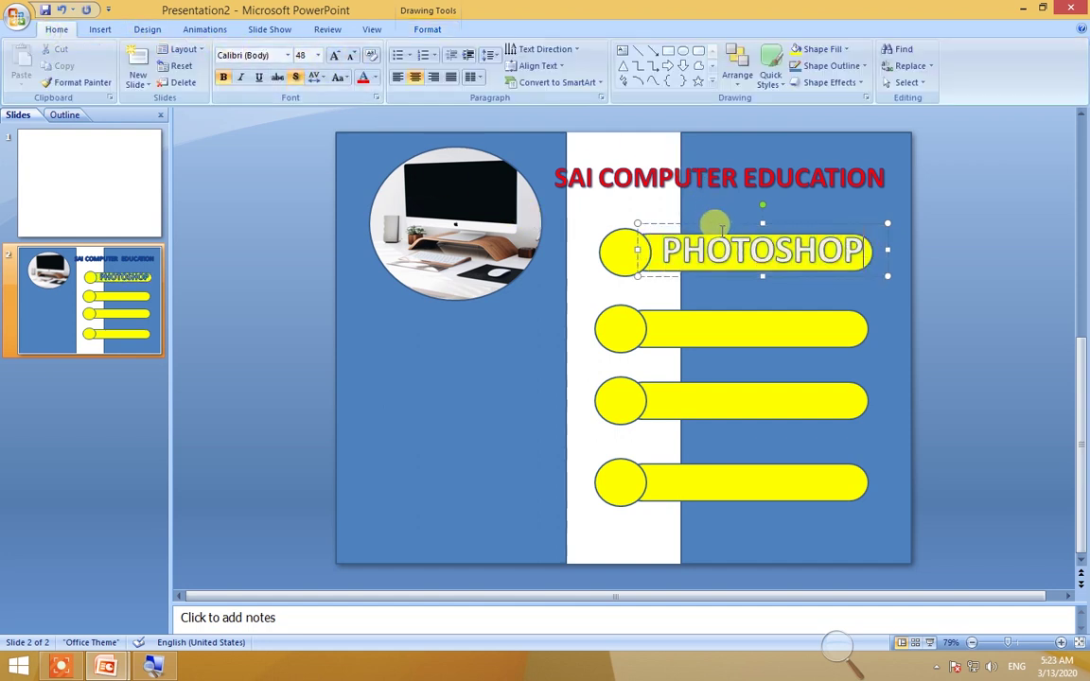
pyautogui.click(714, 222)
pyautogui.press('Down')
pyautogui.press('Left')
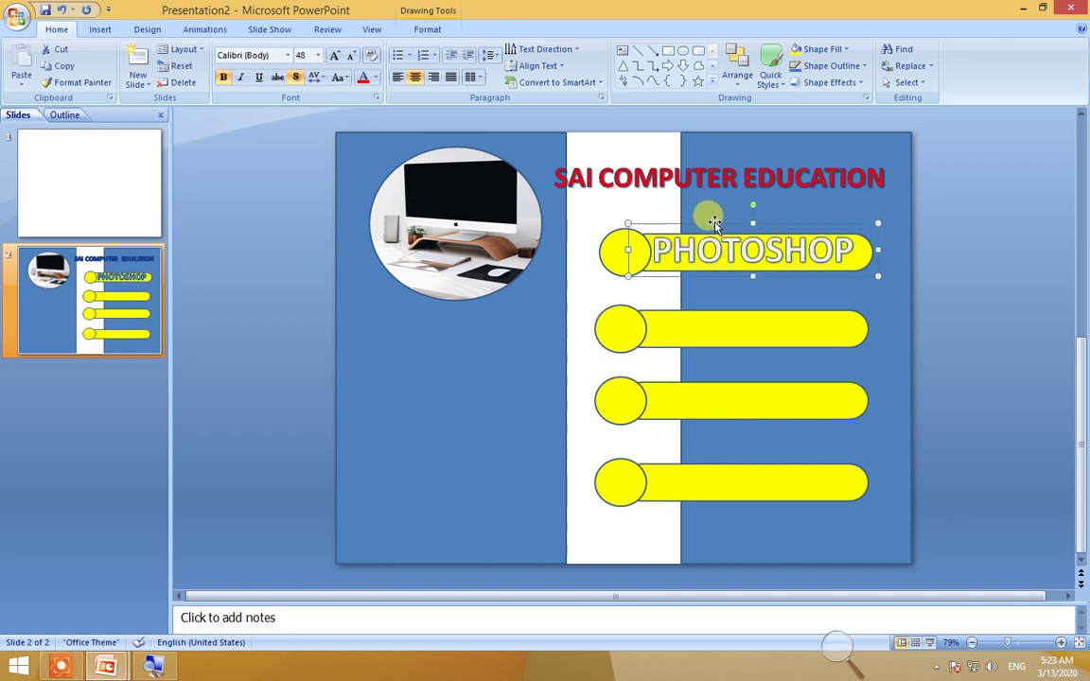
# Color the PHOTOSHOP text red.
pyautogui.doubleClick(798, 231)
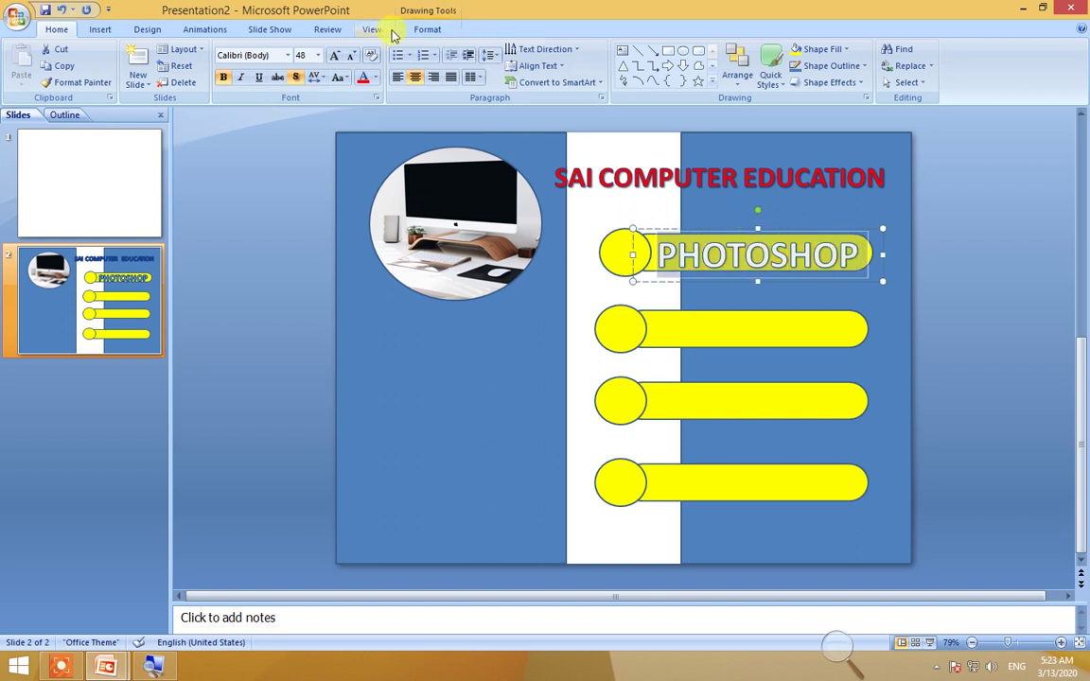
pyautogui.click(424, 29)
pyautogui.click(535, 49)
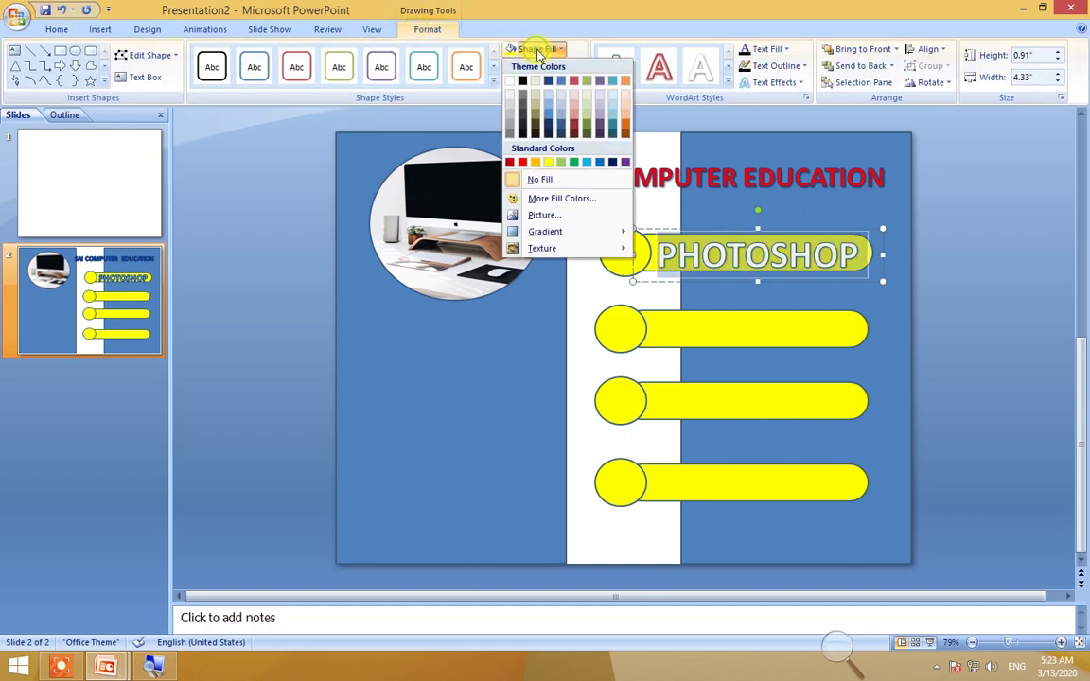
pyautogui.click(769, 49)
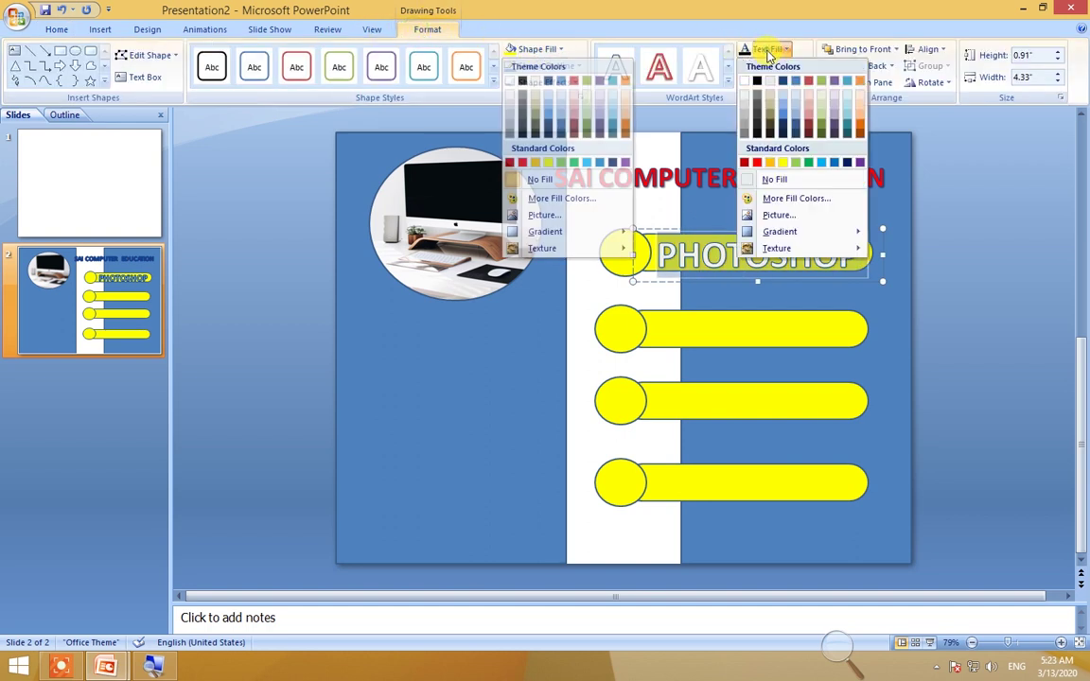
pyautogui.click(757, 164)
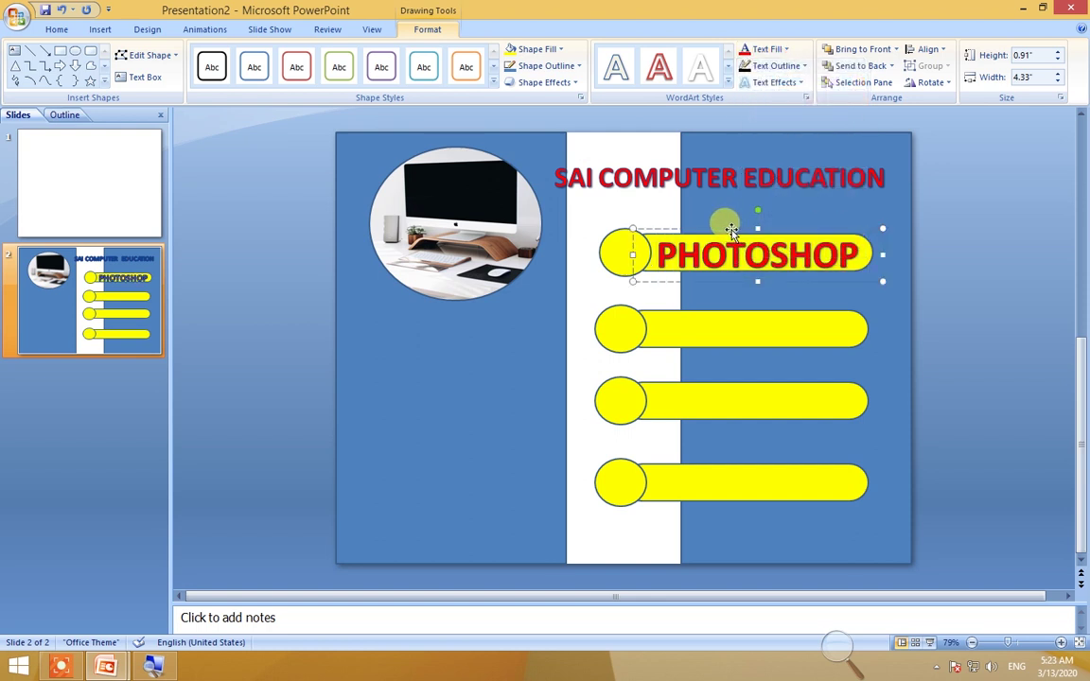
pyautogui.click(732, 231)
pyautogui.hotkey('ctrl', 'd')
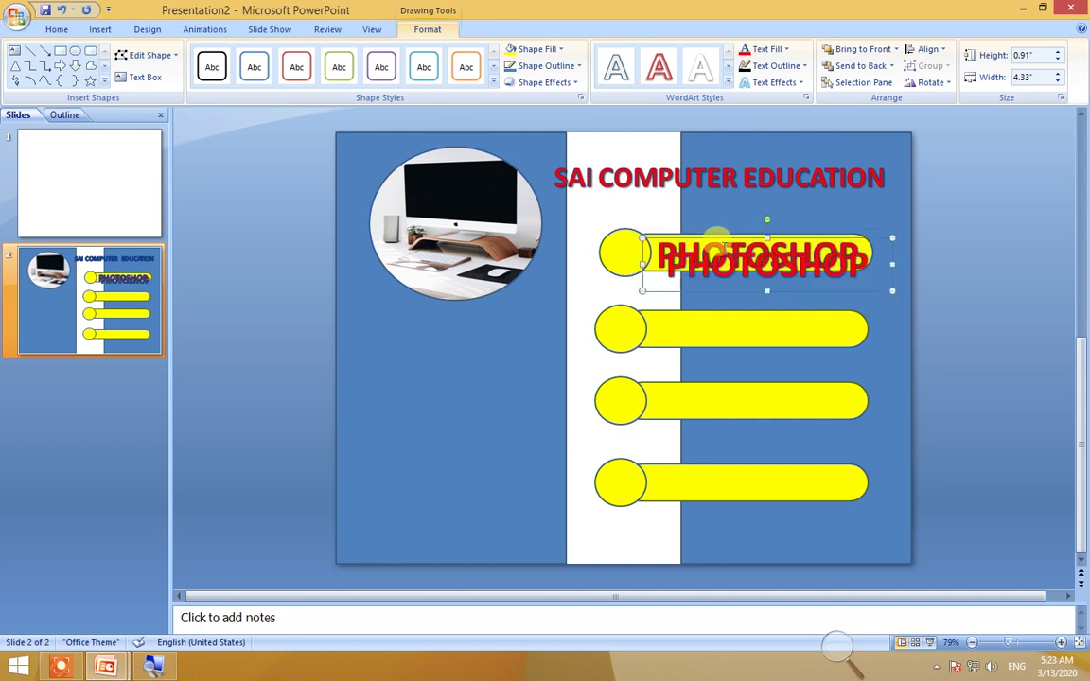
# Move the PHOTOSHOP copy onto the second bar and change its text to COREL DRAW.
pyautogui.moveTo(720, 241)
pyautogui.mouseDown()
pyautogui.moveTo(715, 309)
pyautogui.moveTo(647, 343)
pyautogui.mouseUp()
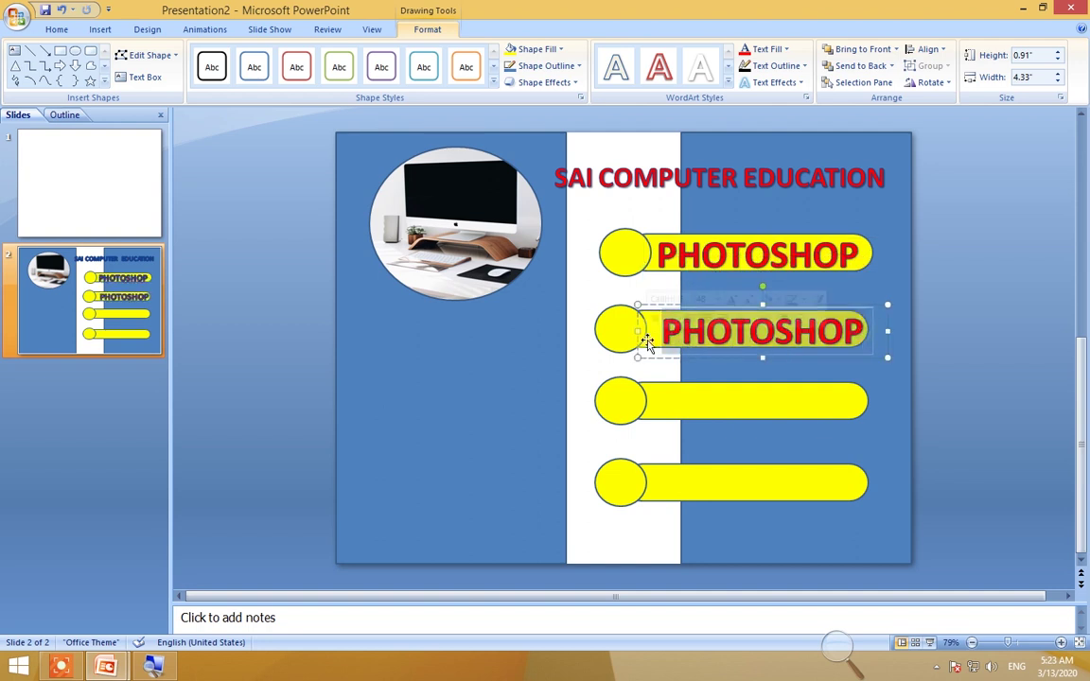
pyautogui.press('Delete')
pyautogui.write('COREL DRAW')
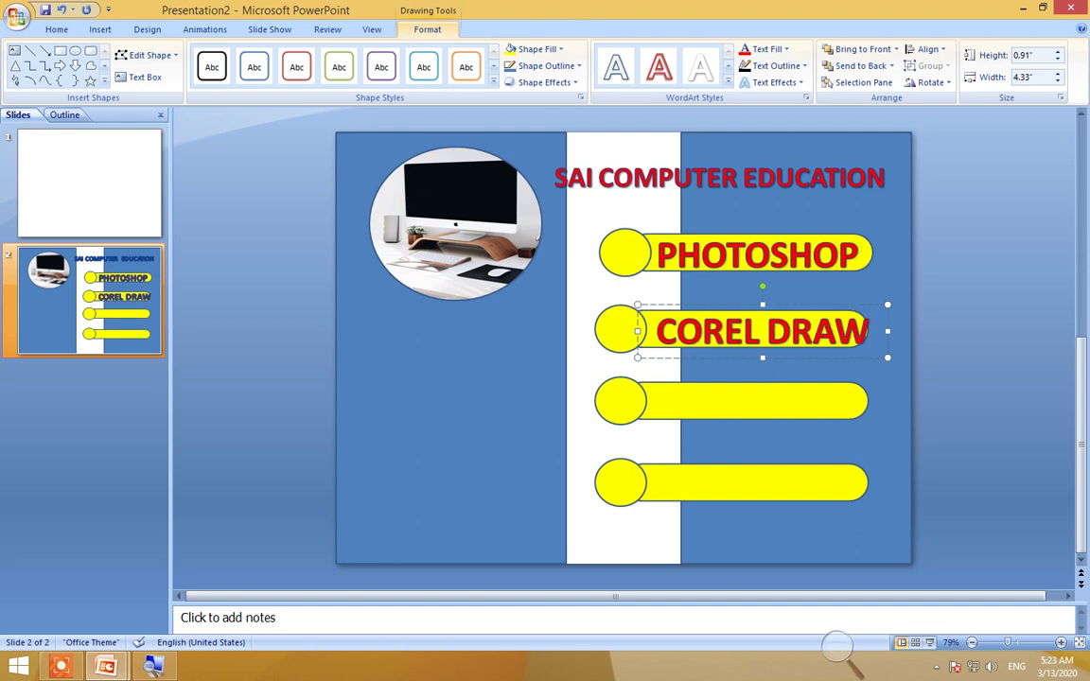
pyautogui.press('Left')
pyautogui.press('Left')
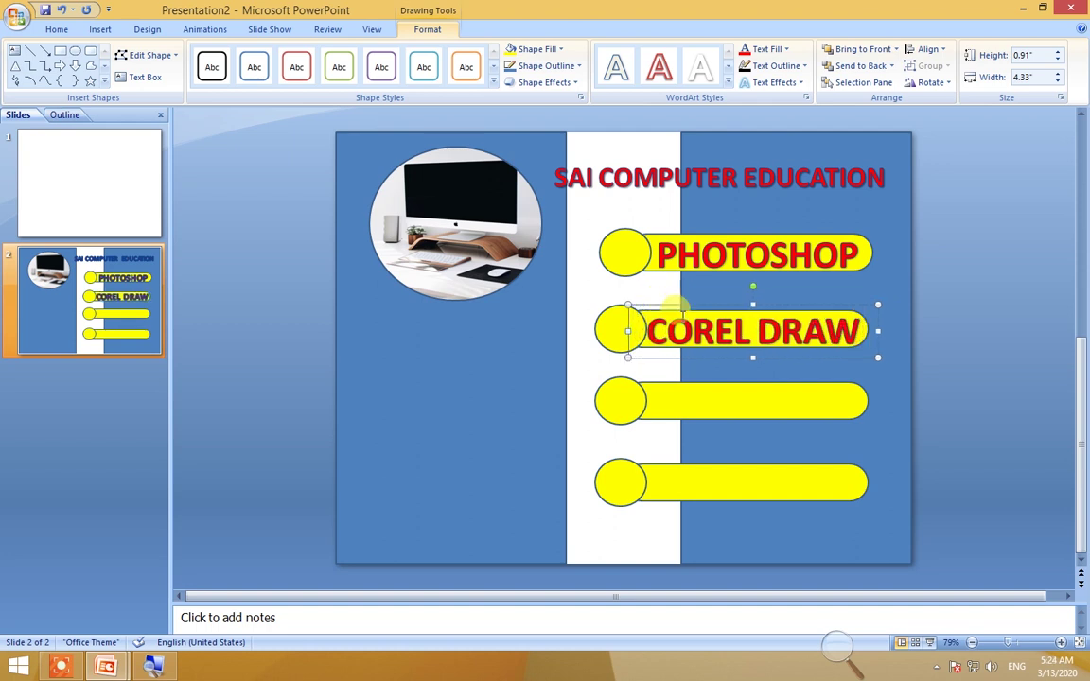
pyautogui.click(648, 332)
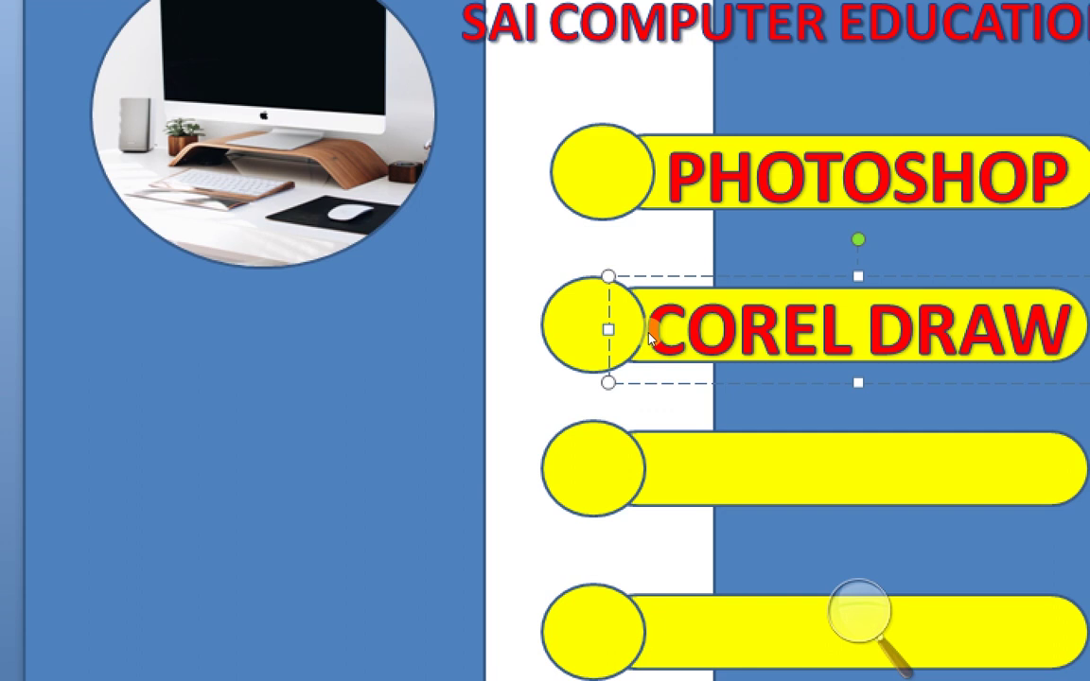
pyautogui.click(655, 305)
# Copy the COREL DRAW label onto the third bar and change it to MS OFFICE.
pyautogui.keyDown('ctrl'); pyautogui.moveTo(656, 311); pyautogui.dragTo(656, 461); pyautogui.keyUp('ctrl')
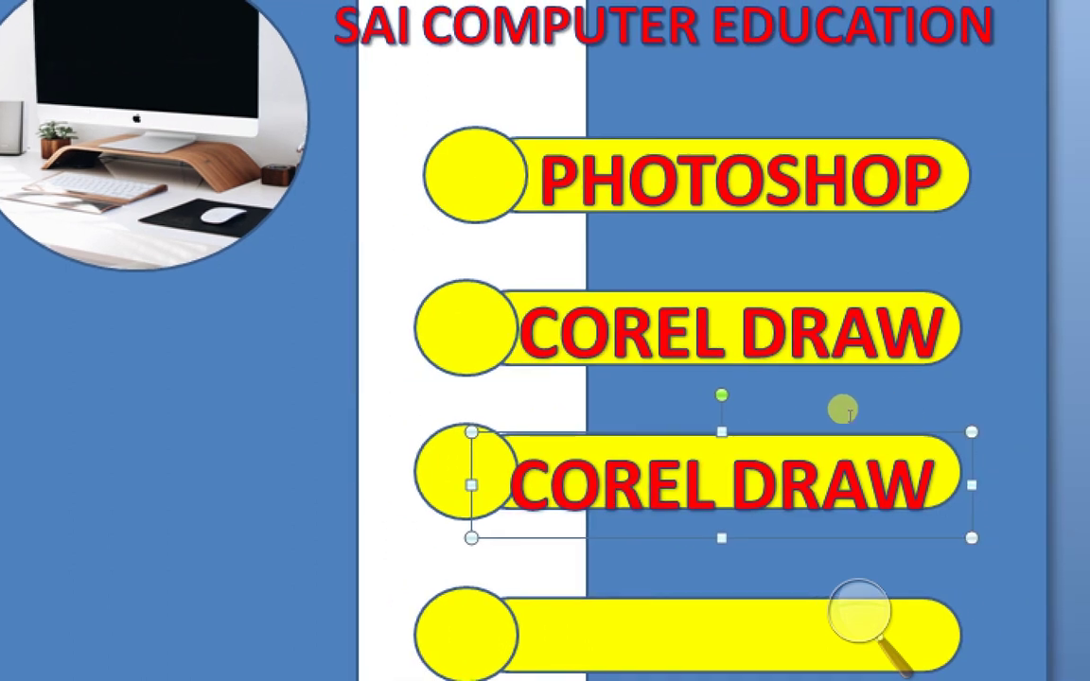
pyautogui.moveTo(849, 414); pyautogui.dragTo(623, 408)
pyautogui.press('Delete')
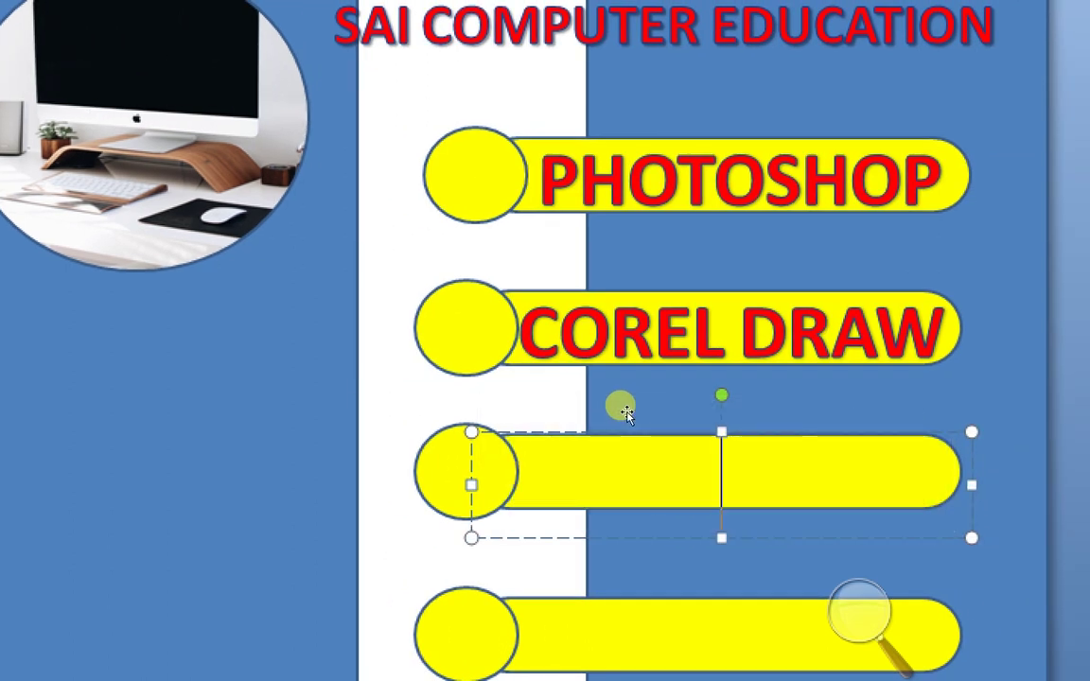
pyautogui.write('MS OFFICE')
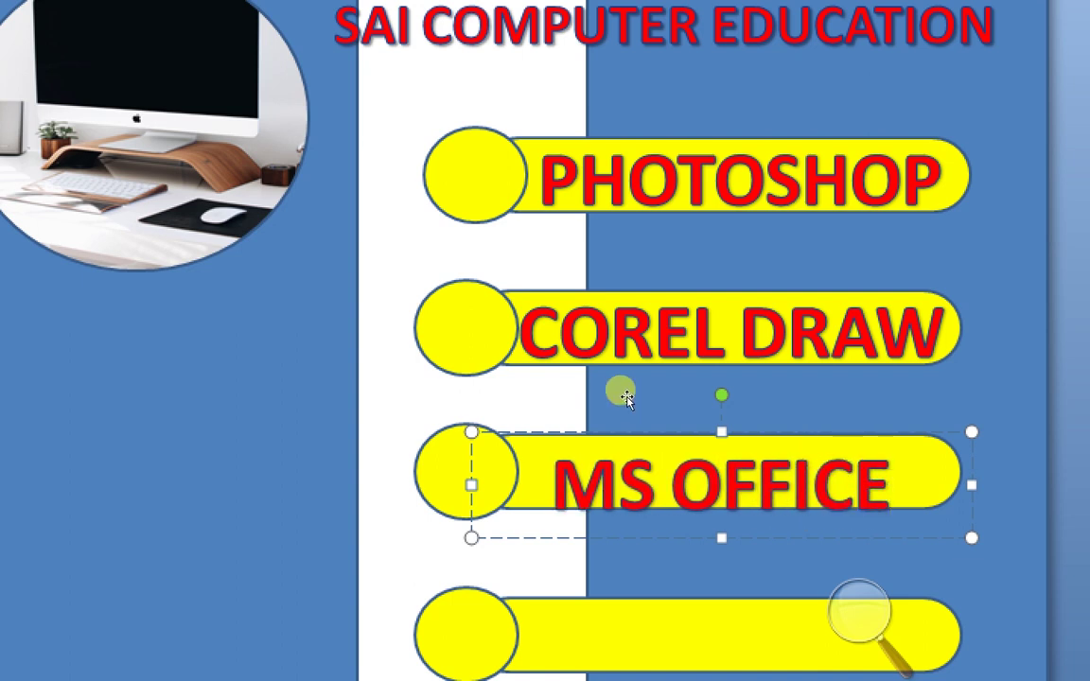
pyautogui.press('Escape')
pyautogui.press('Up')
pyautogui.press('Up')
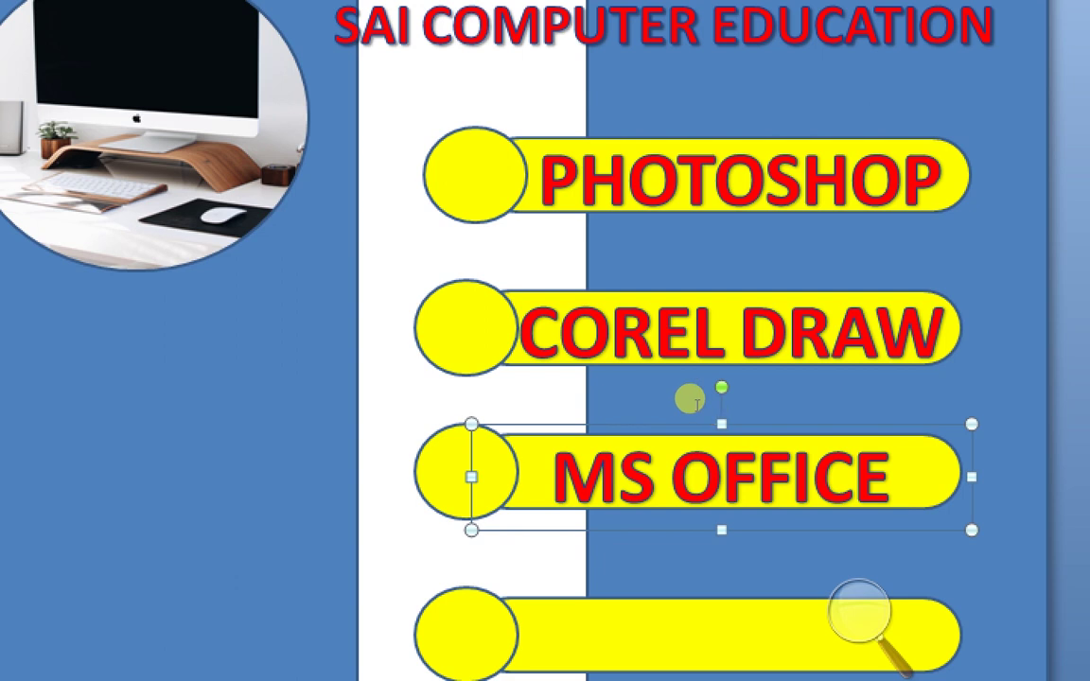
# Duplicate MS OFFICE onto the fourth bar and change it to ACCOUNTS.
pyautogui.hotkey('ctrl', 'd')
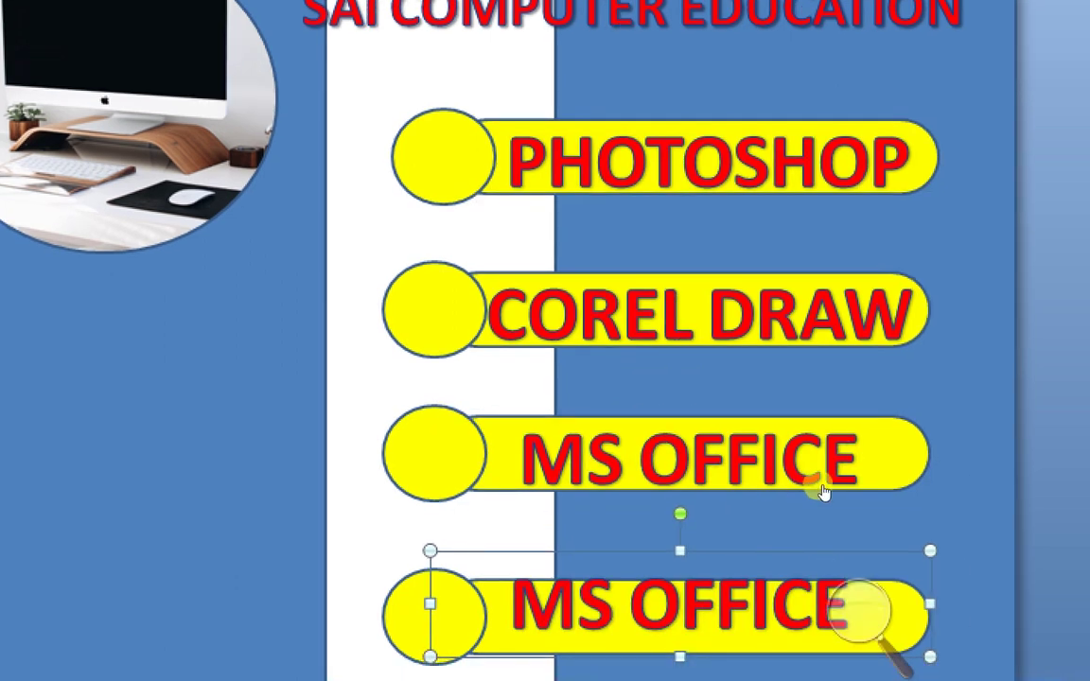
pyautogui.click(812, 487)
pyautogui.press('BackSpace')
pyautogui.press('BackSpace')
pyautogui.press('BackSpace')
pyautogui.press('BackSpace')
pyautogui.press('BackSpace')
pyautogui.press('BackSpace')
pyautogui.press('BackSpace')
pyautogui.press('BackSpace')
pyautogui.press('BackSpace')
pyautogui.write('ACCOUNTS')
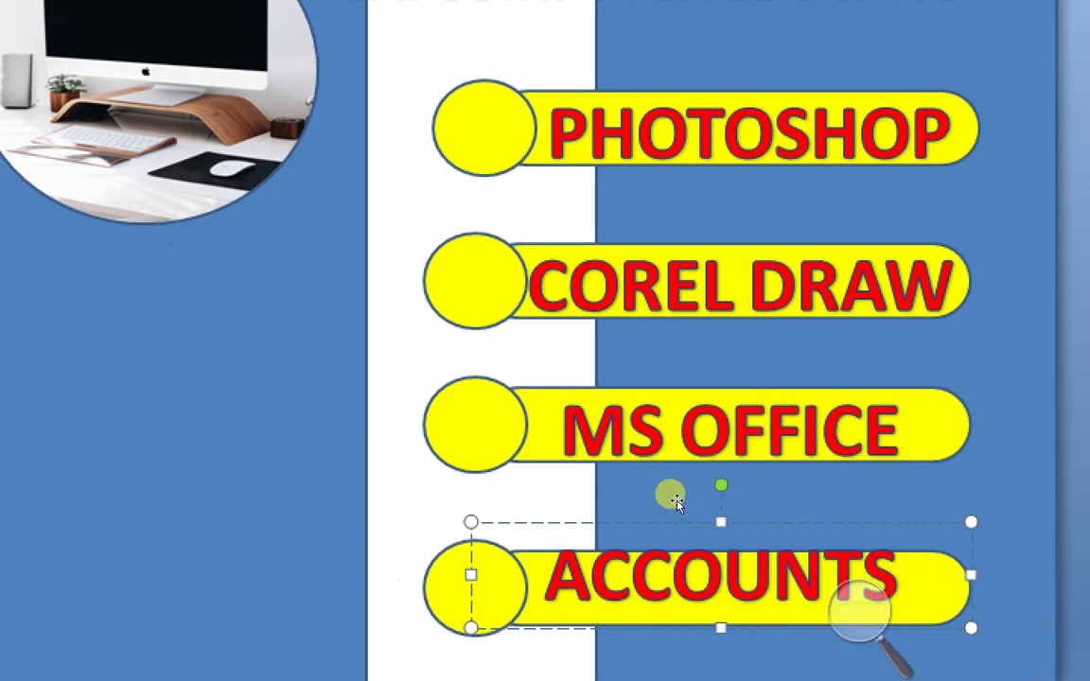
pyautogui.press('Escape')
pyautogui.press('Down')
pyautogui.press('Down')
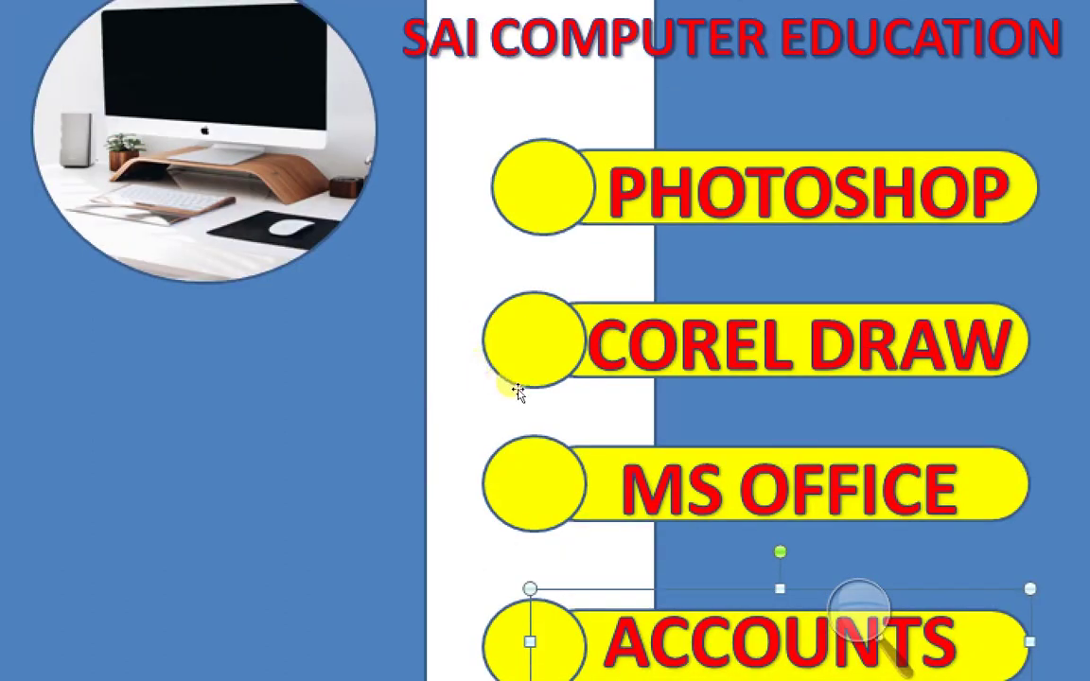
pyautogui.click(518, 392)
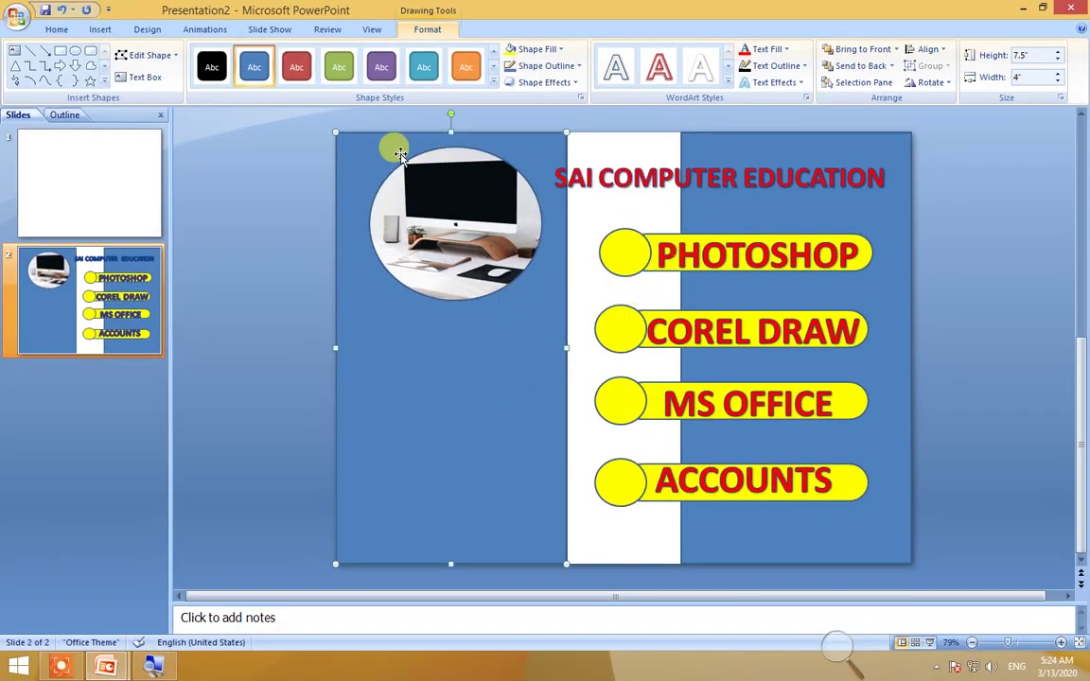
# Copy the PHOTOSHOP text box into red numbers 1 and 2 on the first two circles.
pyautogui.click(733, 228)
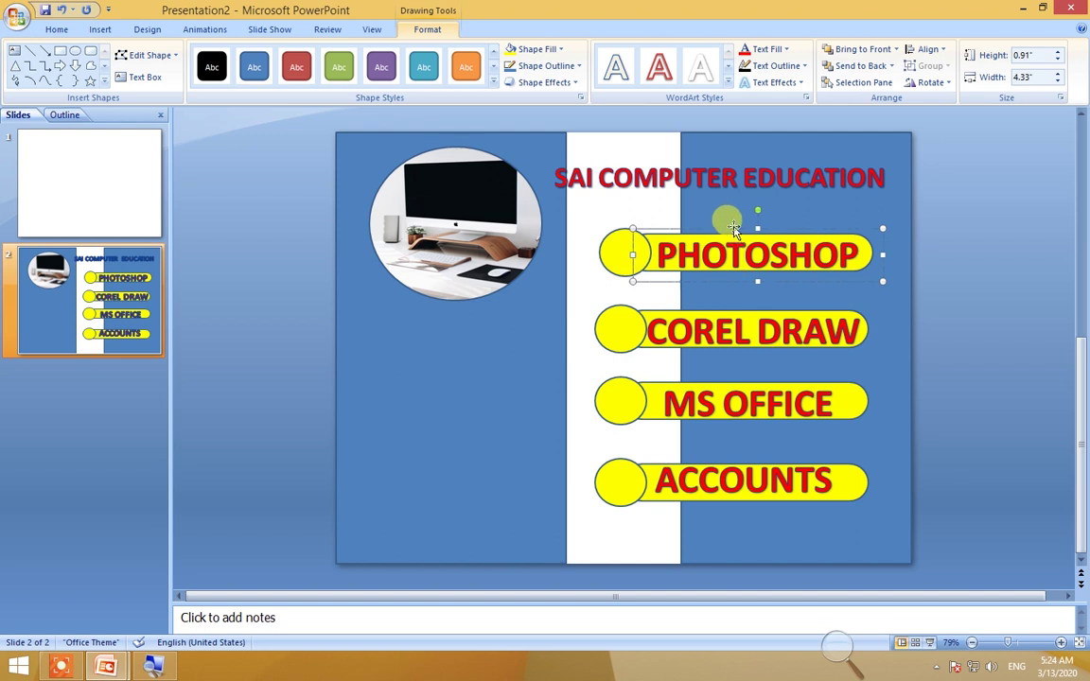
pyautogui.hotkey('ctrl', 'd')
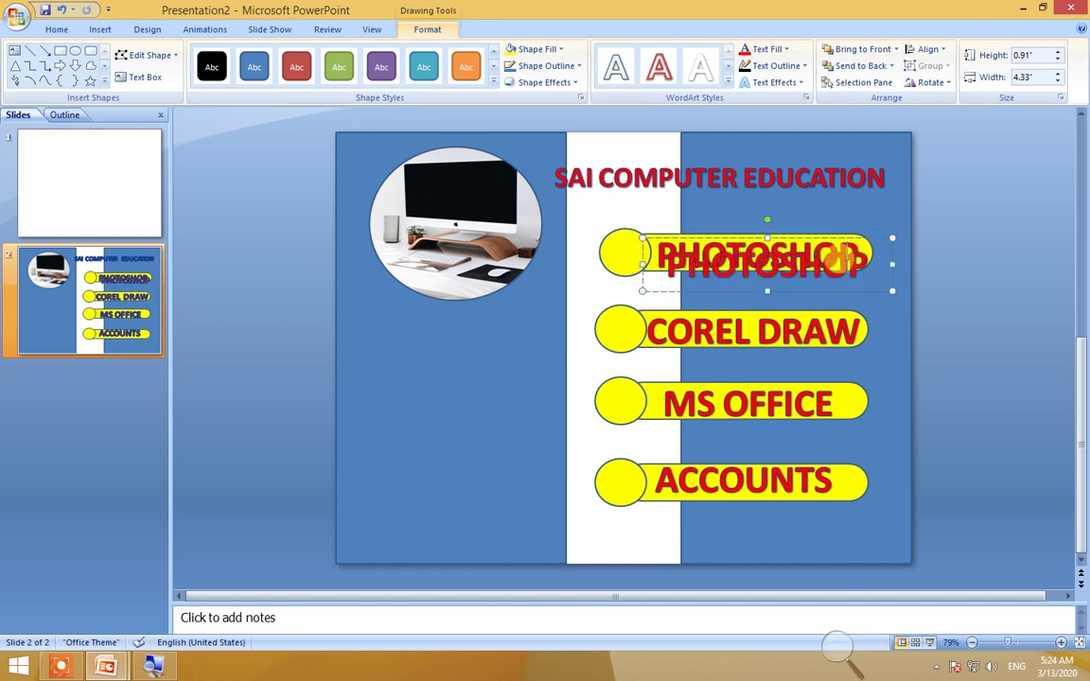
pyautogui.moveTo(726, 282); pyautogui.dragTo(759, 256)
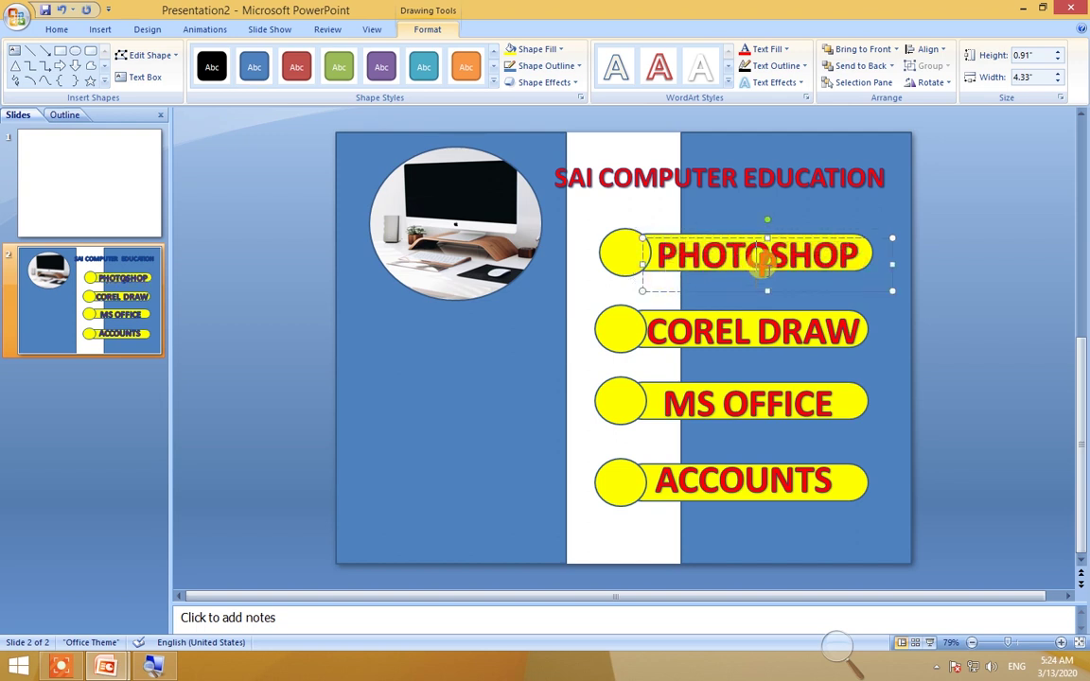
pyautogui.moveTo(744, 237); pyautogui.dragTo(633, 227)
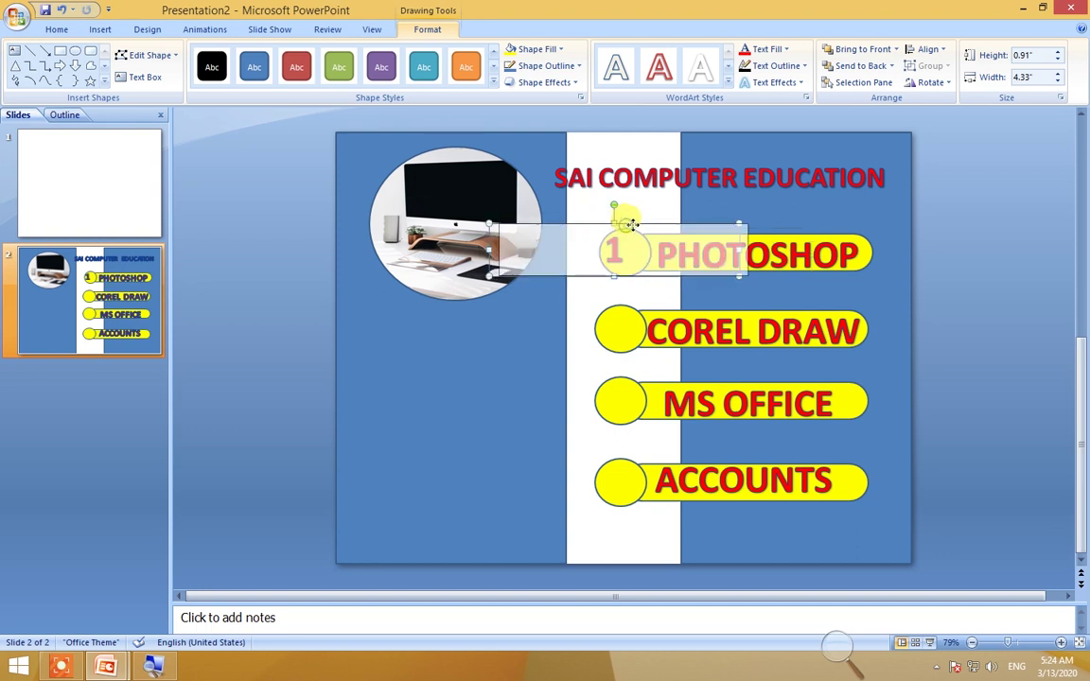
pyautogui.moveTo(634, 225)
pyautogui.mouseDown()
pyautogui.moveTo(516, 225)
pyautogui.moveTo(636, 325)
pyautogui.mouseUp()
pyautogui.press('BackSpace')
pyautogui.write('2')
pyautogui.moveTo(639, 303); pyautogui.dragTo(633, 305)
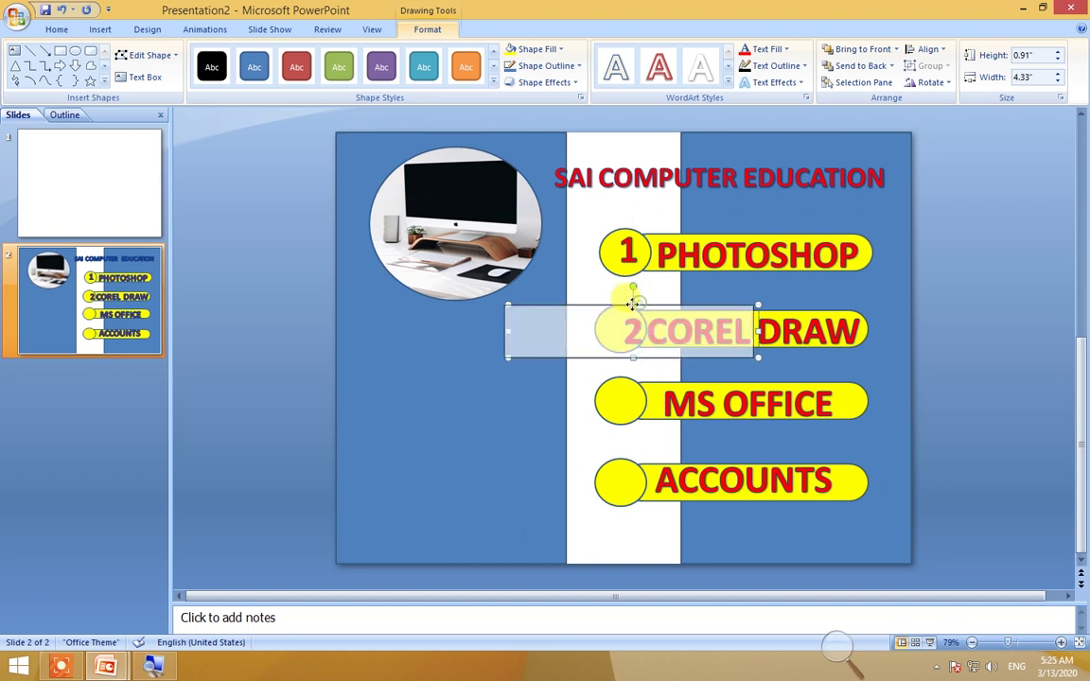
pyautogui.press('Left')
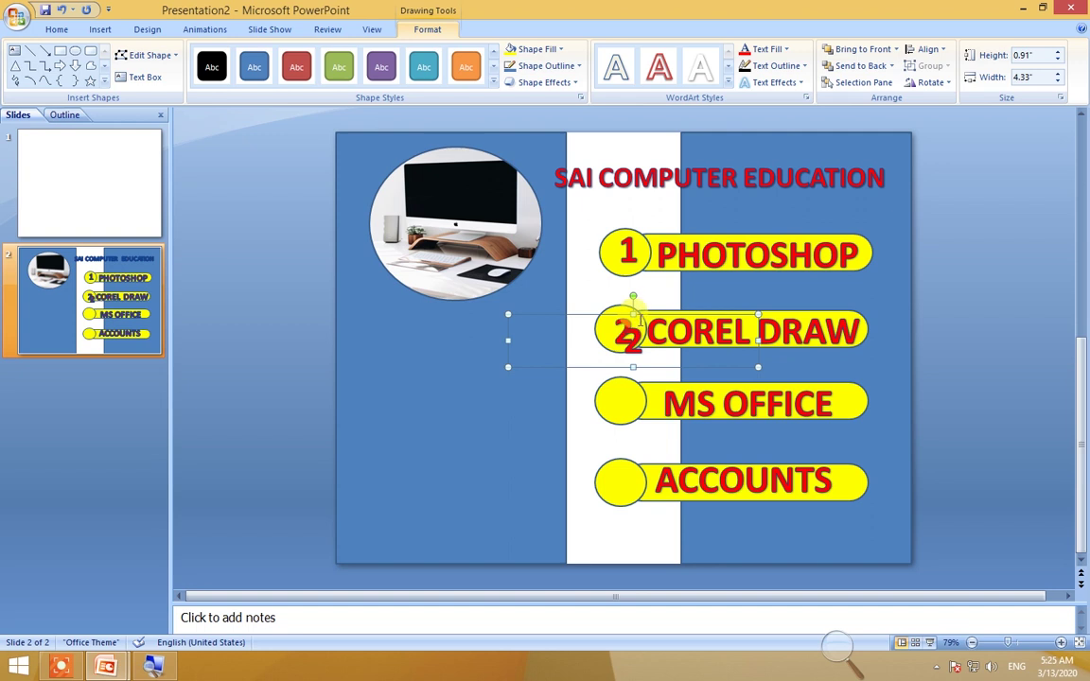
# Copy the number down as 3 and 4 on the MS OFFICE and ACCOUNTS circles.
pyautogui.moveTo(636, 312); pyautogui.dragTo(631, 388)
pyautogui.press('BackSpace')
pyautogui.write('3')
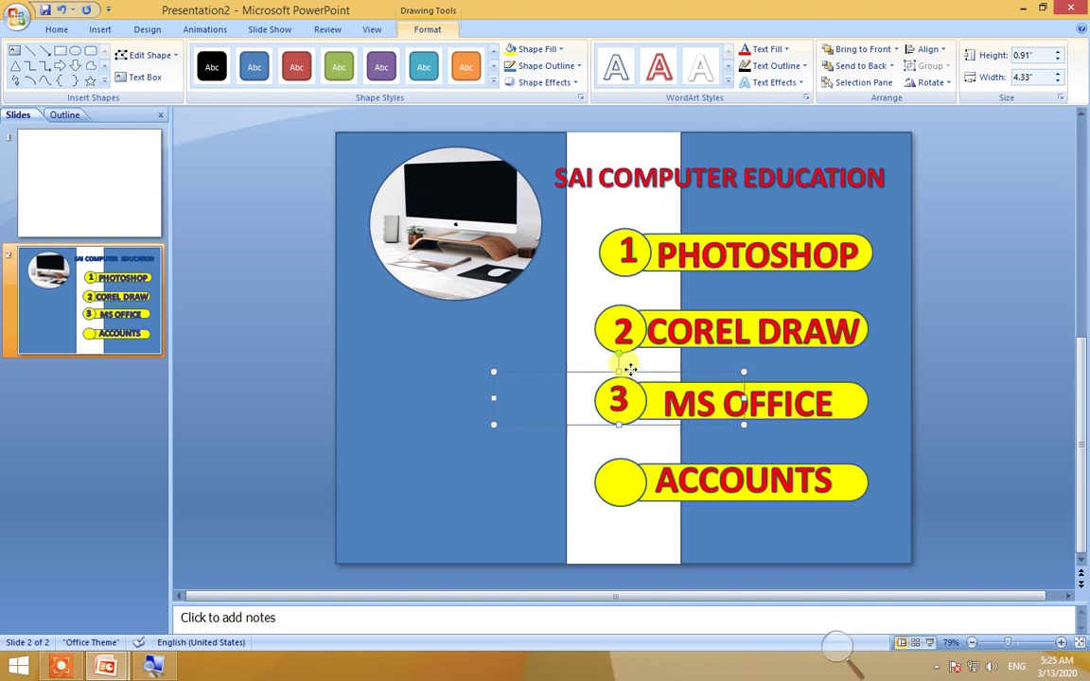
pyautogui.moveTo(634, 376); pyautogui.dragTo(632, 440)
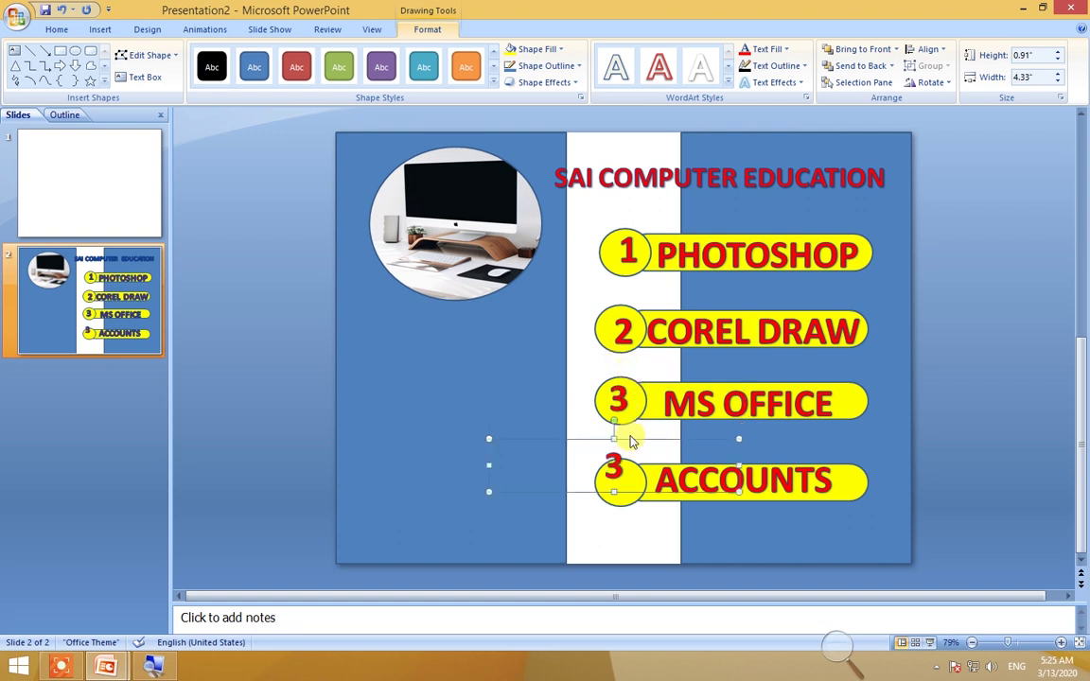
pyautogui.moveTo(631, 440); pyautogui.dragTo(634, 481)
pyautogui.click(635, 481)
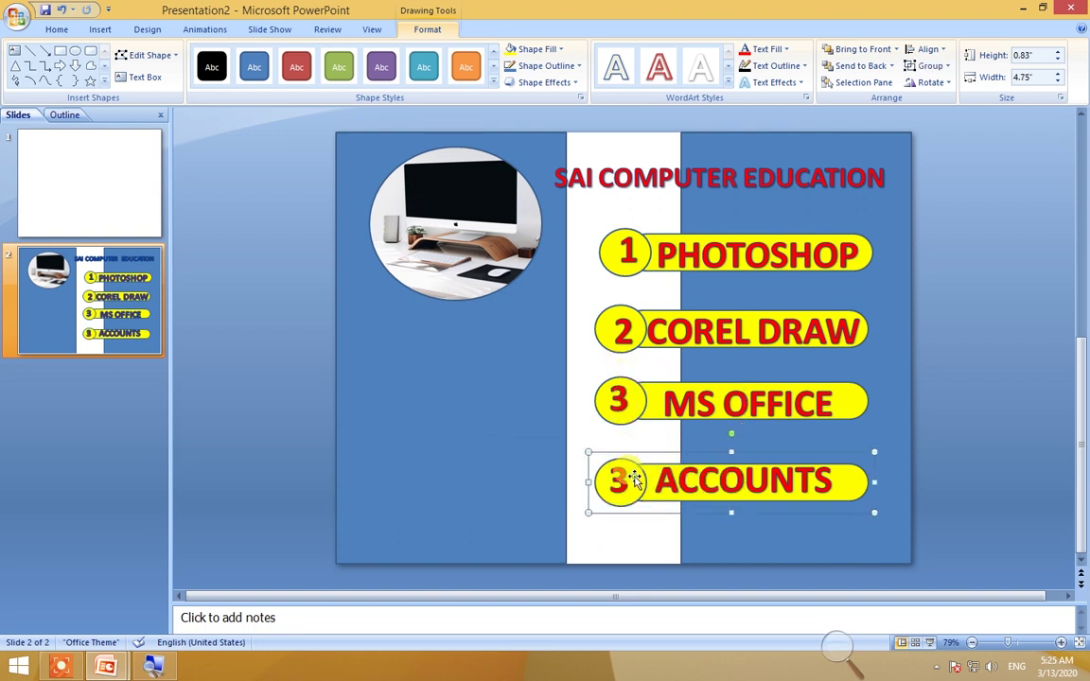
pyautogui.click(629, 483)
pyautogui.press('BackSpace')
pyautogui.write('4')
pyautogui.click(512, 426)
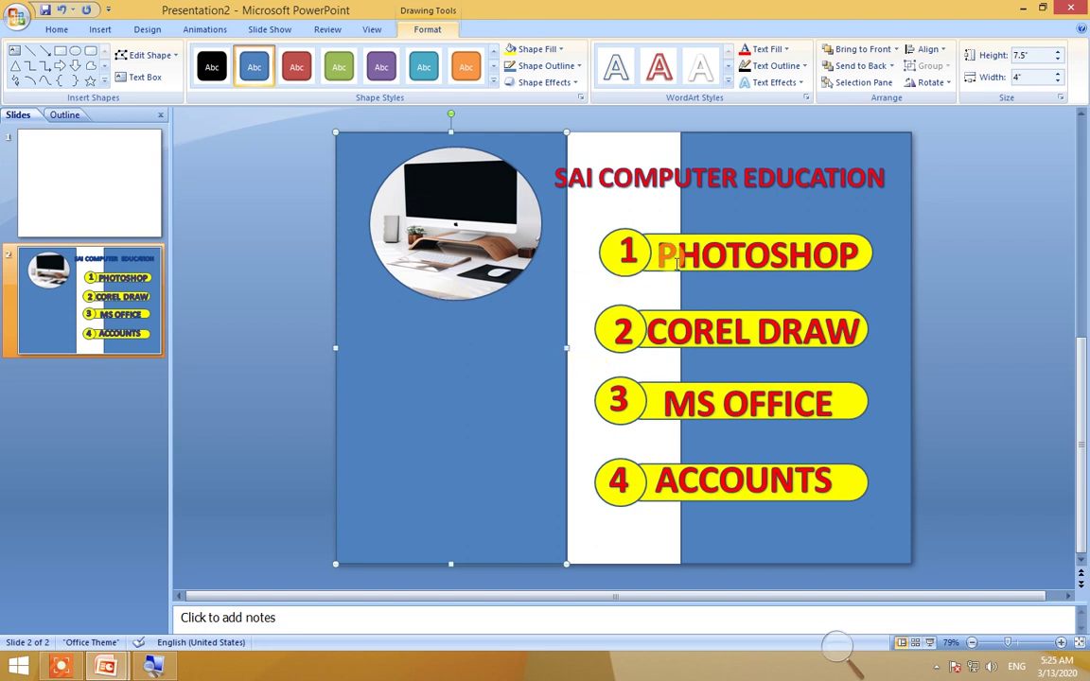
pyautogui.click(607, 206)
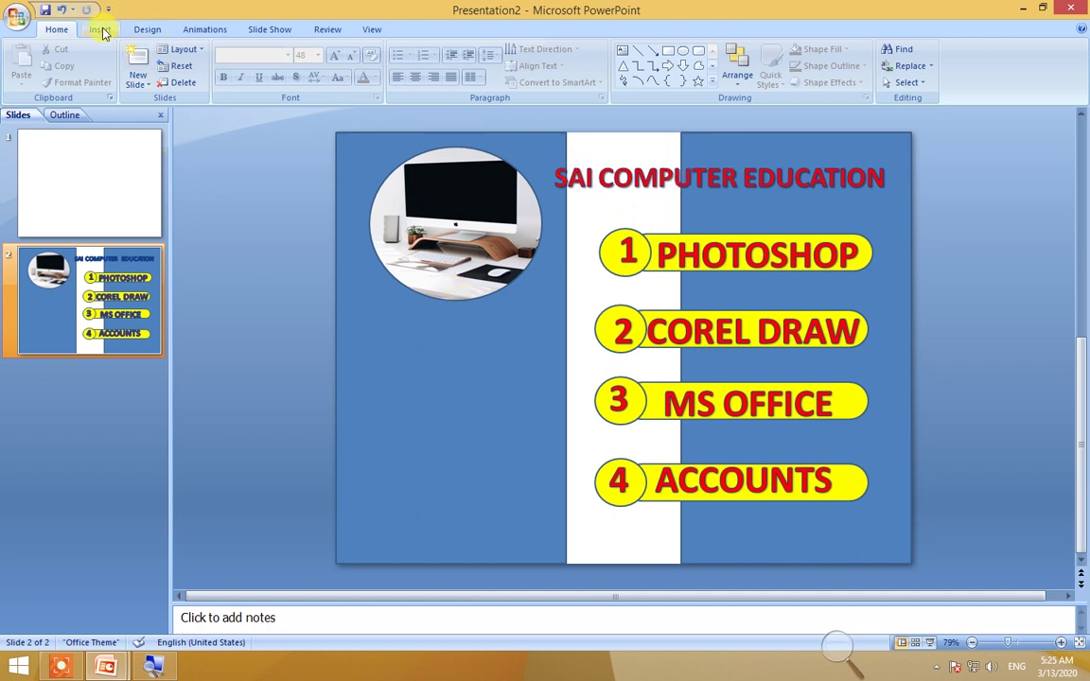
# Copy the SAI COMPUTER EDUCATION title below the photo and retype it as OPEN ADMISSION.
pyautogui.click(742, 165)
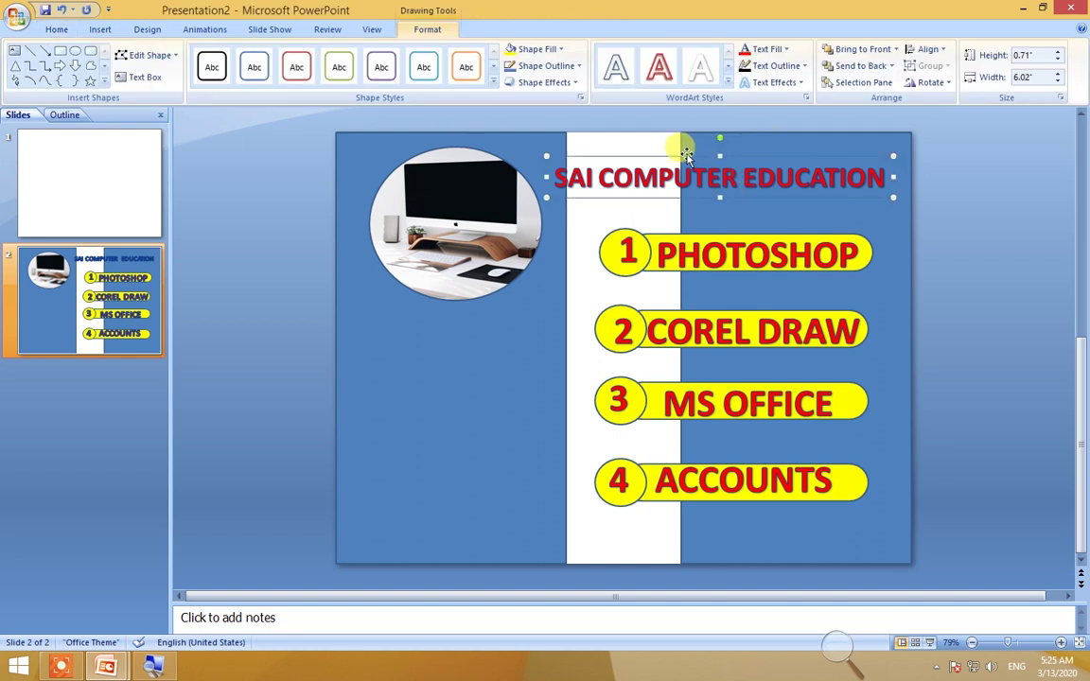
pyautogui.moveTo(689, 154)
pyautogui.mouseDown()
pyautogui.moveTo(698, 167)
pyautogui.moveTo(477, 318)
pyautogui.mouseUp()
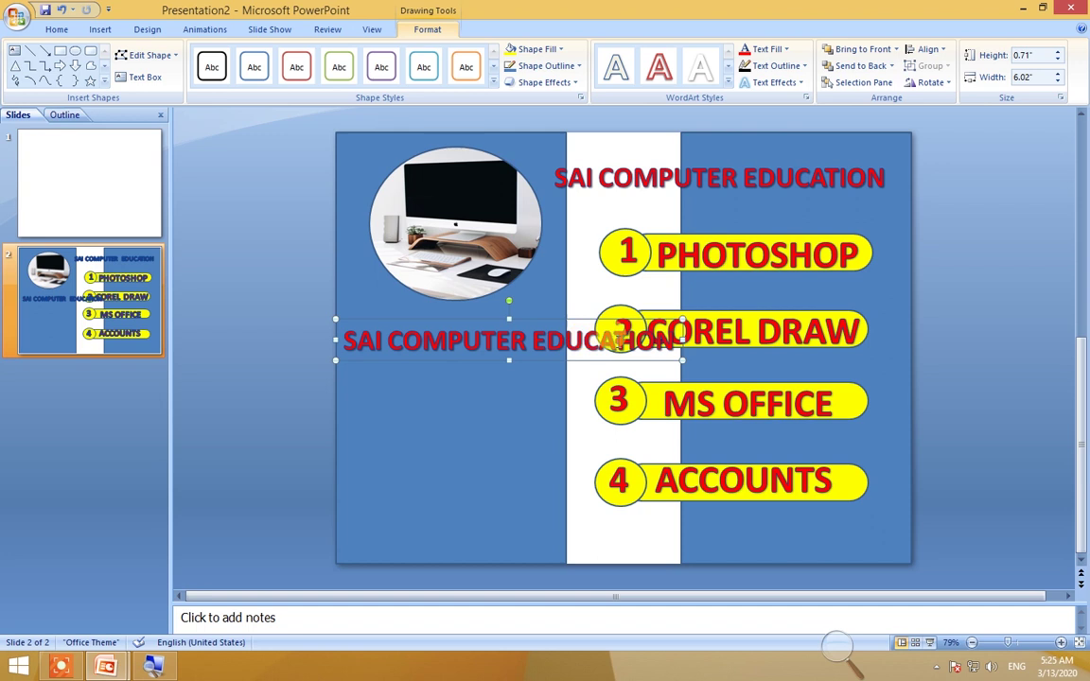
pyautogui.moveTo(676, 346); pyautogui.dragTo(372, 352)
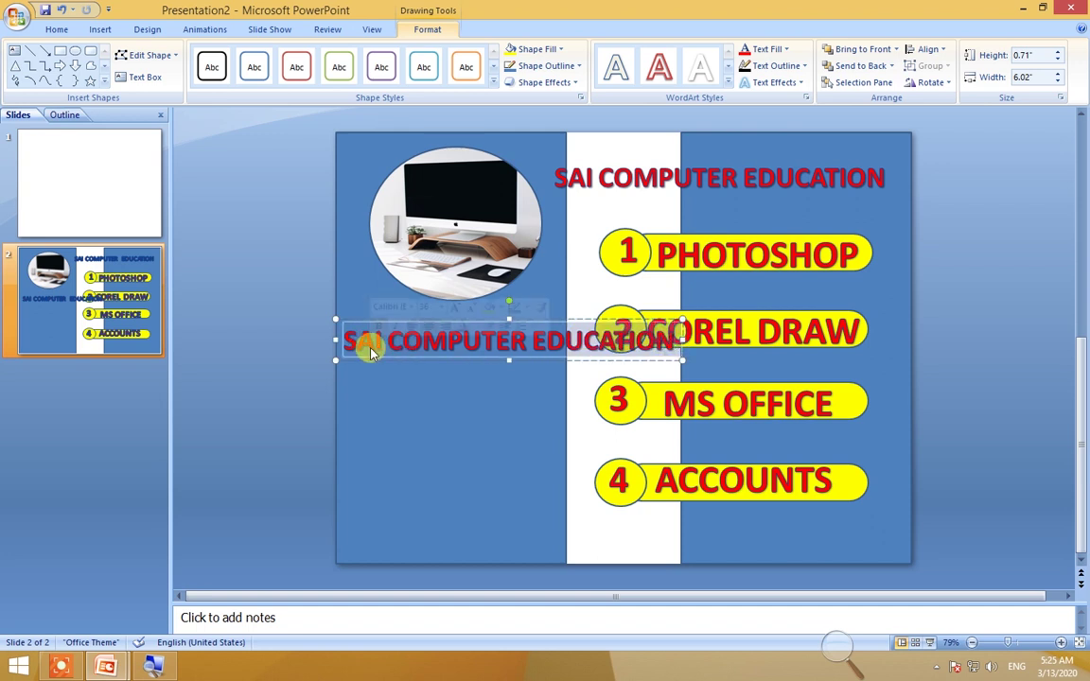
pyautogui.press('Delete')
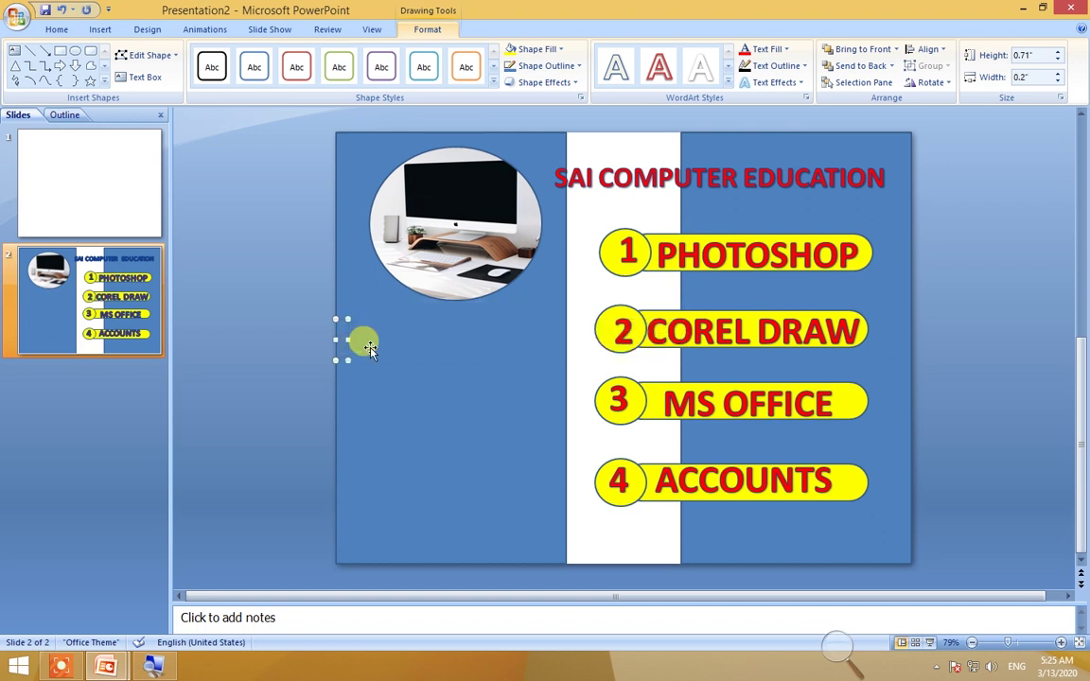
pyautogui.write('OPEN AD')
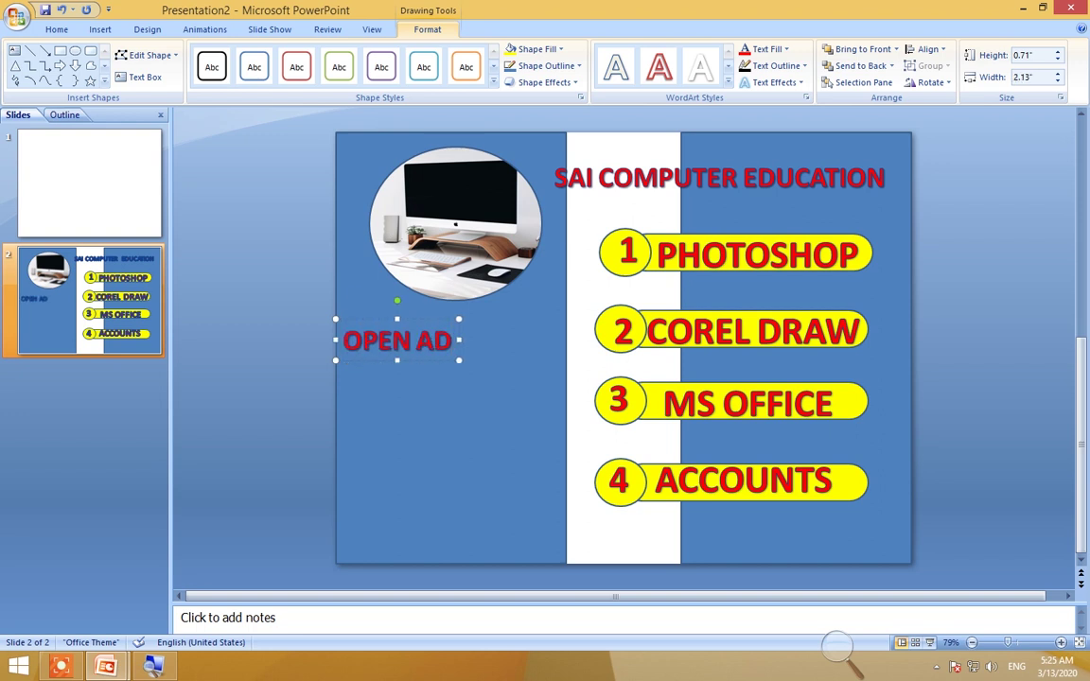
pyautogui.write('MISSION')
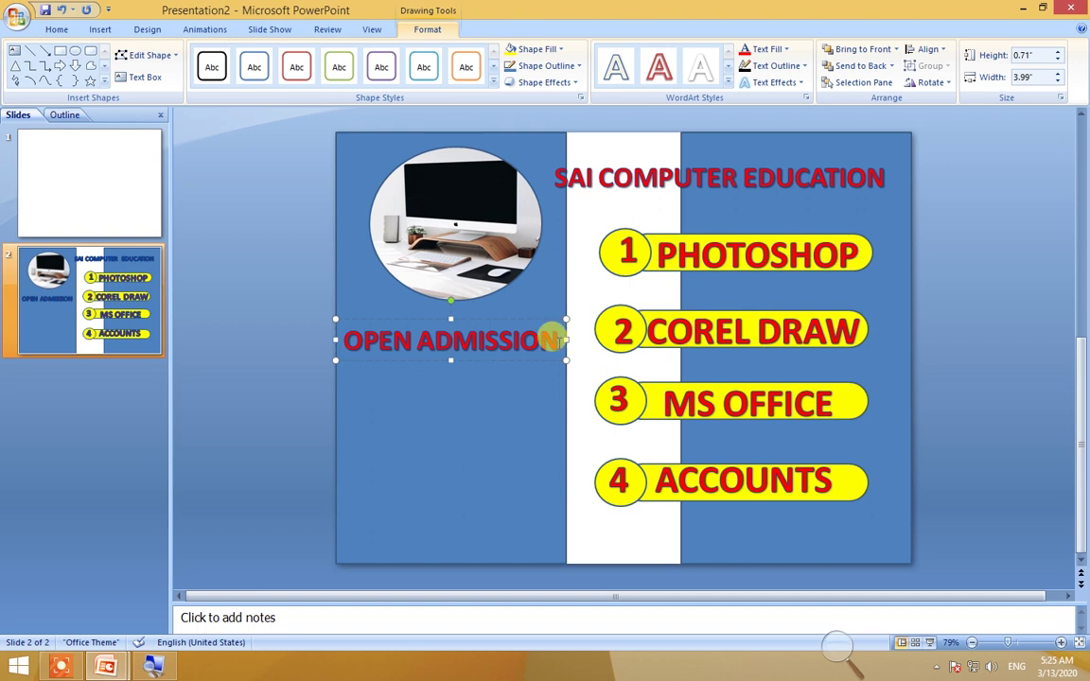
pyautogui.moveTo(560, 348); pyautogui.dragTo(342, 343)
pyautogui.click(57, 29)
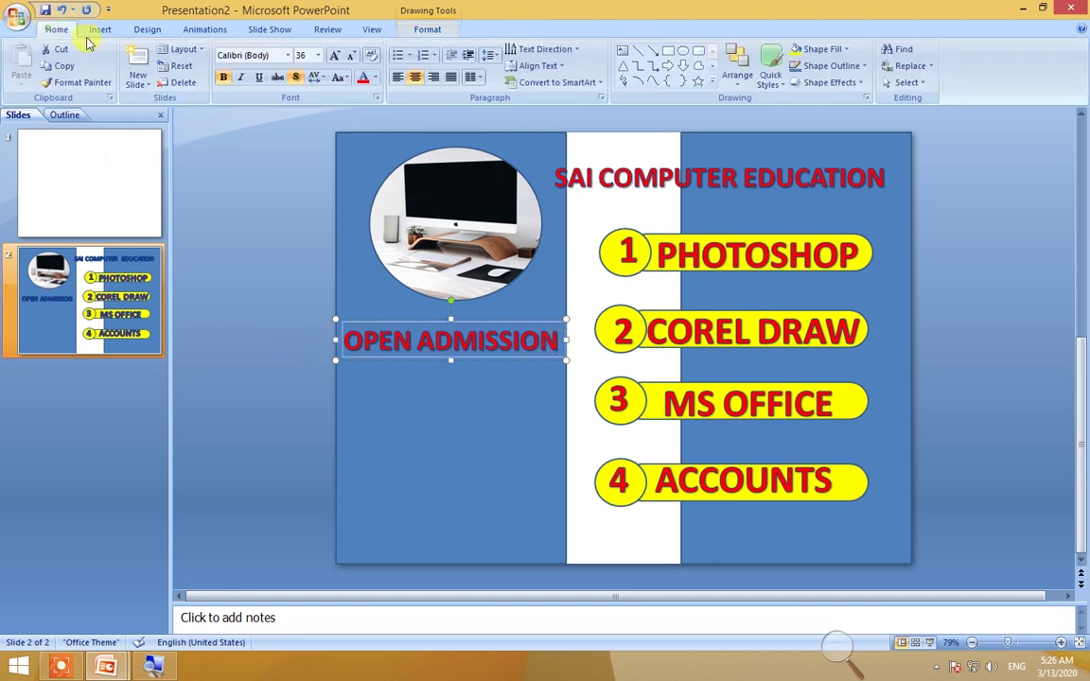
# Make the OPEN ADMISSION text white with a White, Background 1 outline.
pyautogui.click(377, 81)
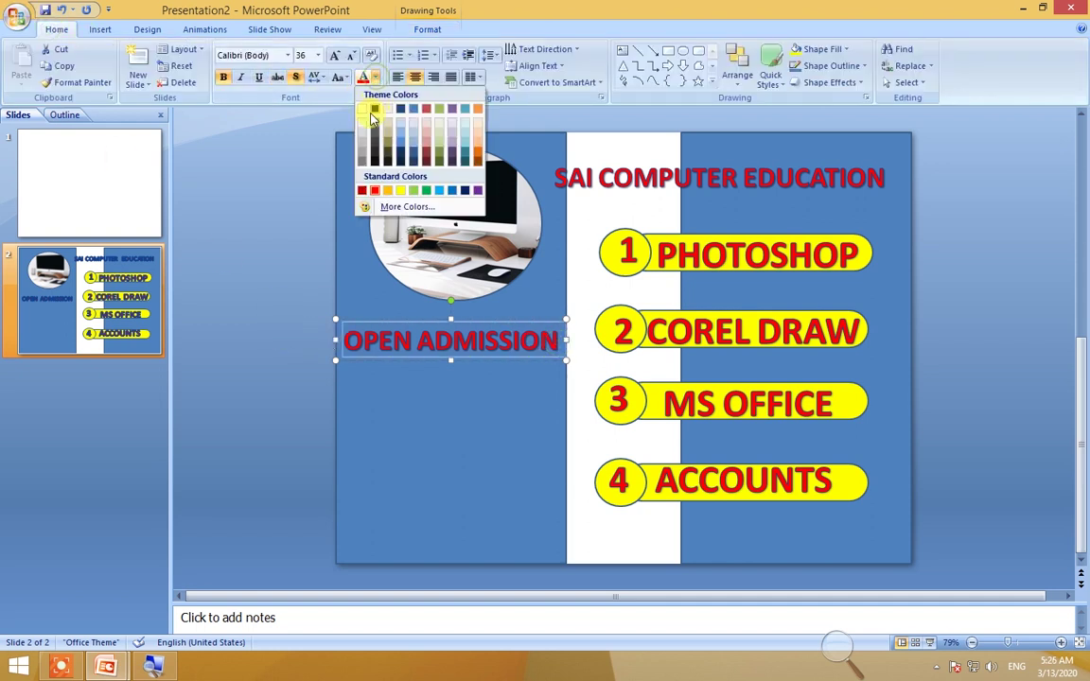
pyautogui.click(364, 108)
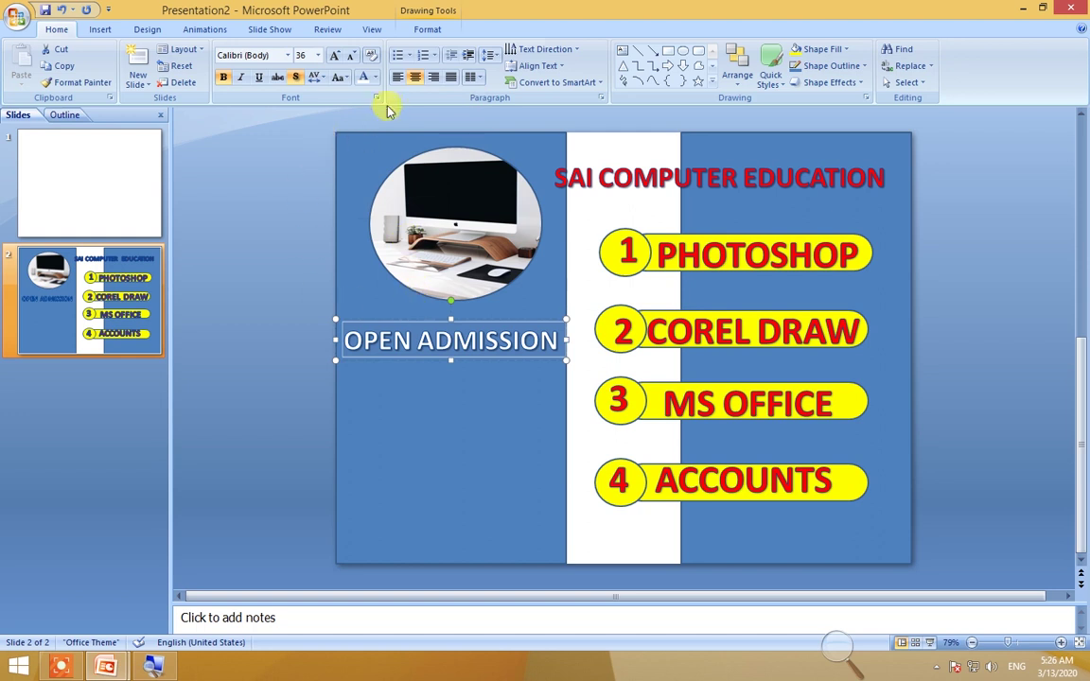
pyautogui.click(426, 30)
pyautogui.click(774, 66)
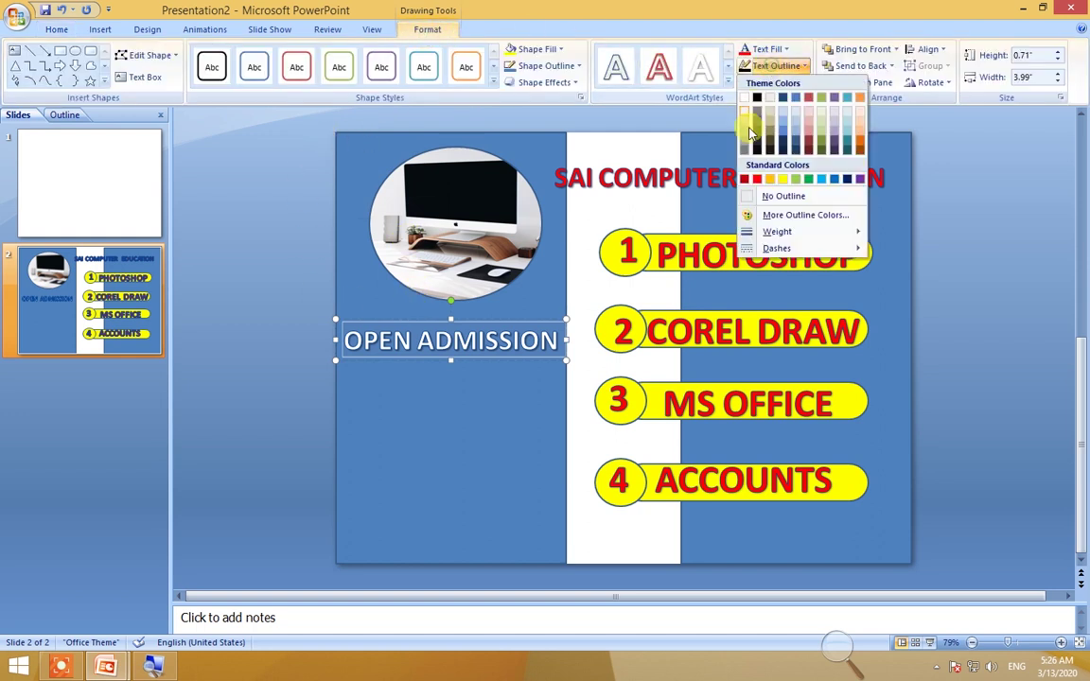
pyautogui.click(752, 99)
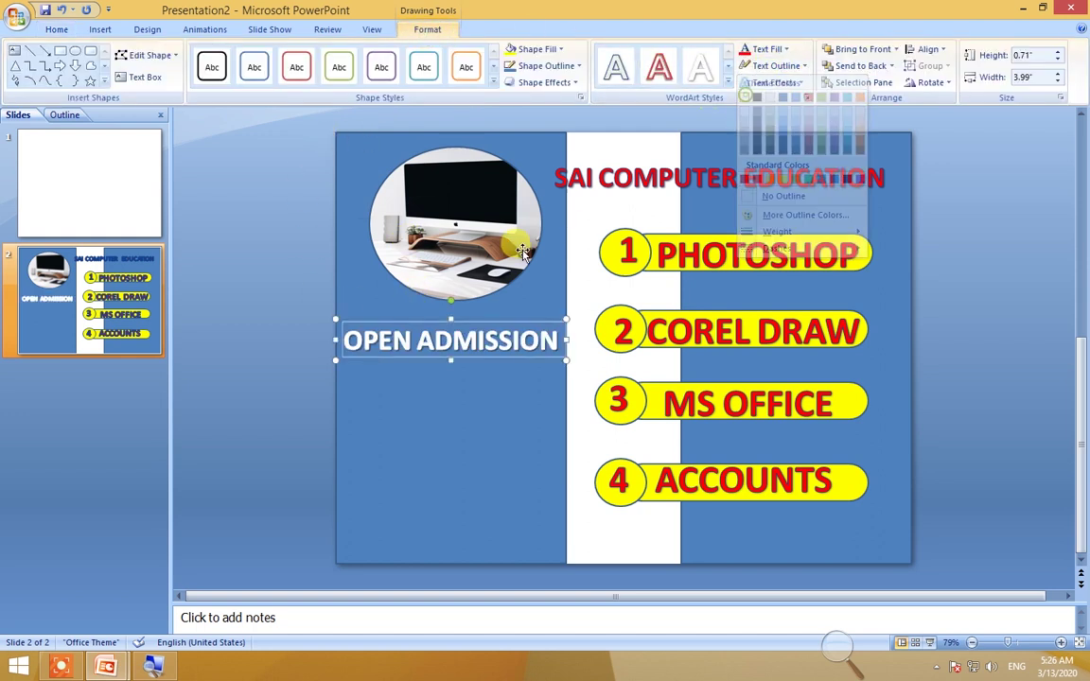
pyautogui.click(411, 322)
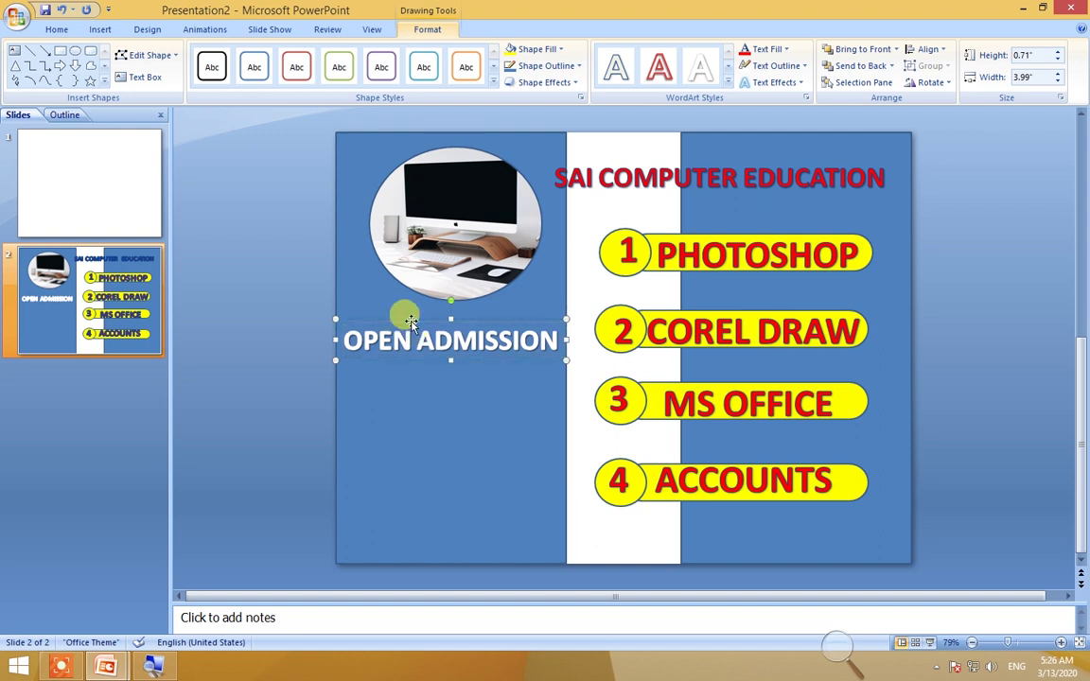
# Create a one-size-smaller CONTACT phone-number line under OPEN ADMISSION and duplicate it below.
pyautogui.moveTo(319, 474); pyautogui.dragTo(544, 379)
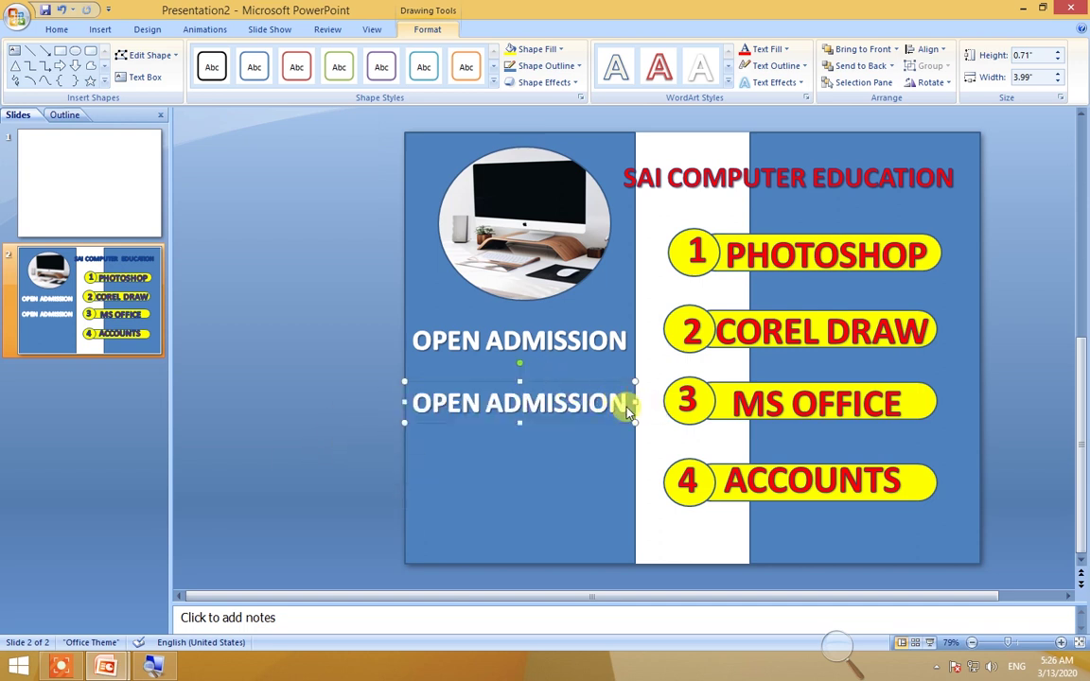
pyautogui.press('BackSpace')
pyautogui.press('BackSpace')
pyautogui.press('BackSpace')
pyautogui.press('BackSpace')
pyautogui.press('BackSpace')
pyautogui.press('BackSpace')
pyautogui.press('BackSpace')
pyautogui.press('BackSpace')
pyautogui.press('BackSpace')
pyautogui.press('BackSpace')
pyautogui.press('BackSpace')
pyautogui.press('BackSpace')
pyautogui.press('BackSpace')
pyautogui.press('BackSpace')
pyautogui.write('CONT')
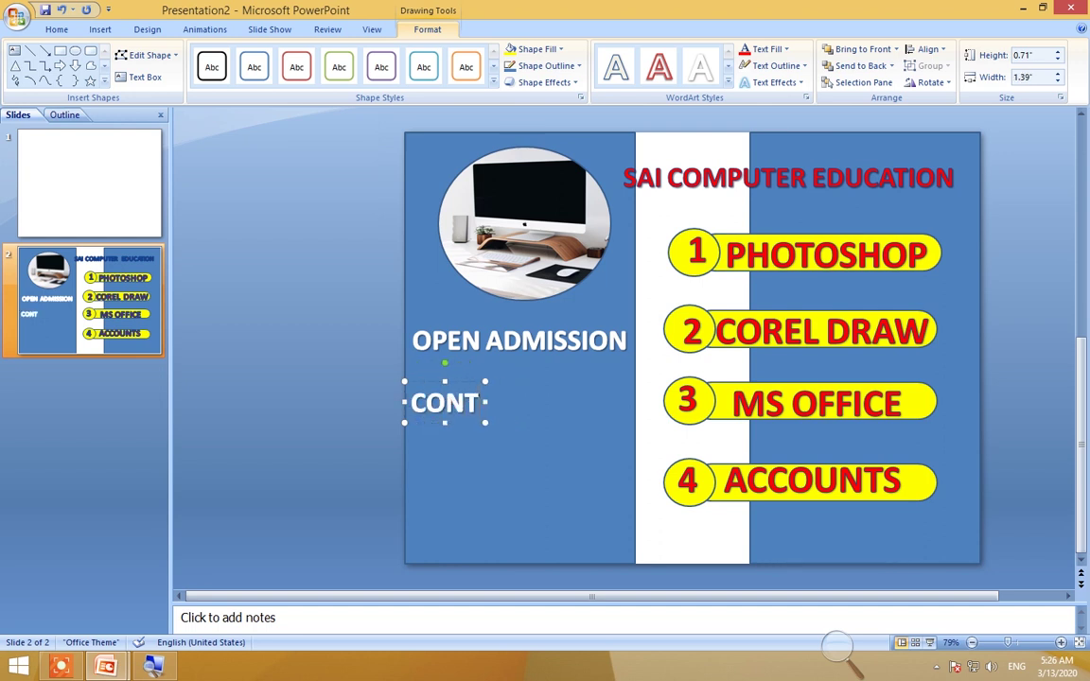
pyautogui.write('ACT-')
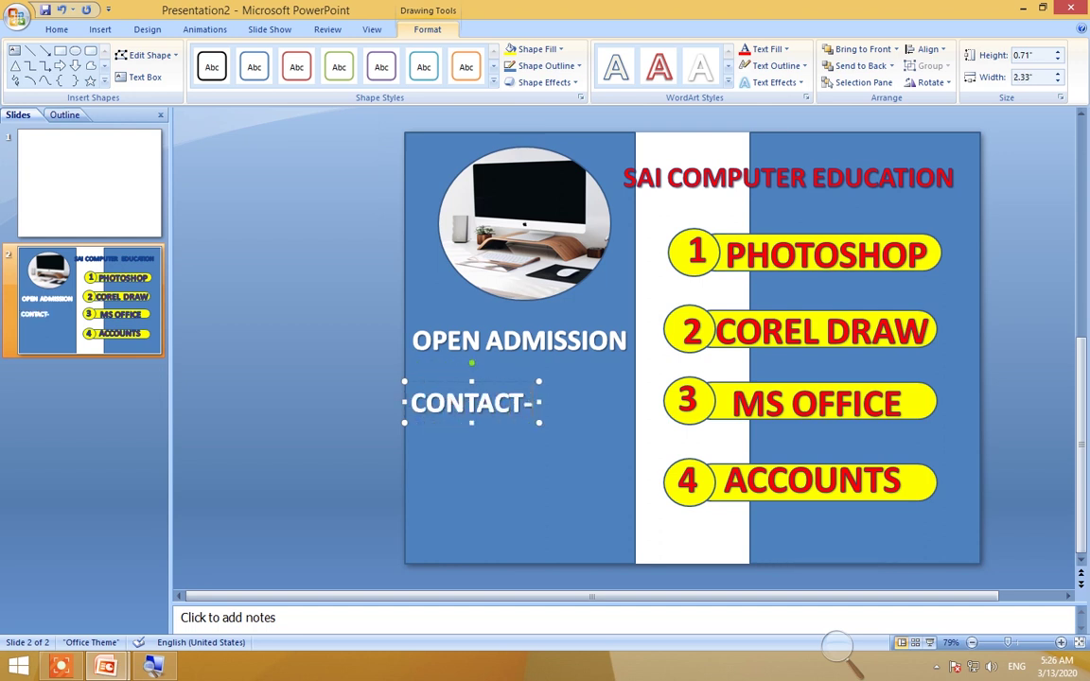
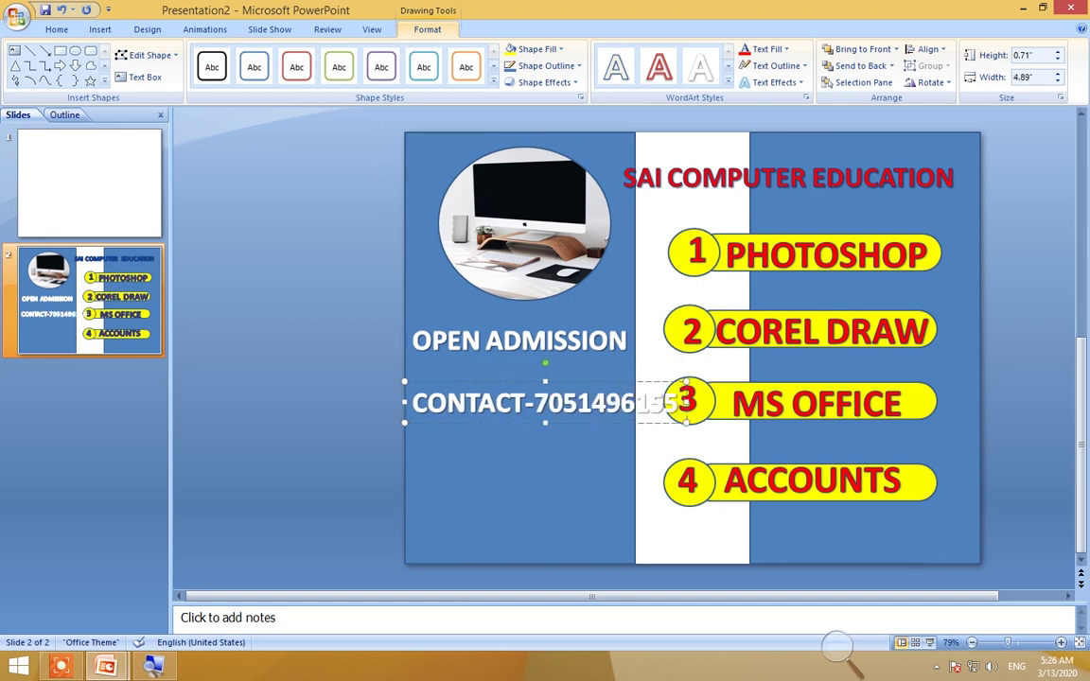
pyautogui.moveTo(683, 403); pyautogui.dragTo(424, 392)
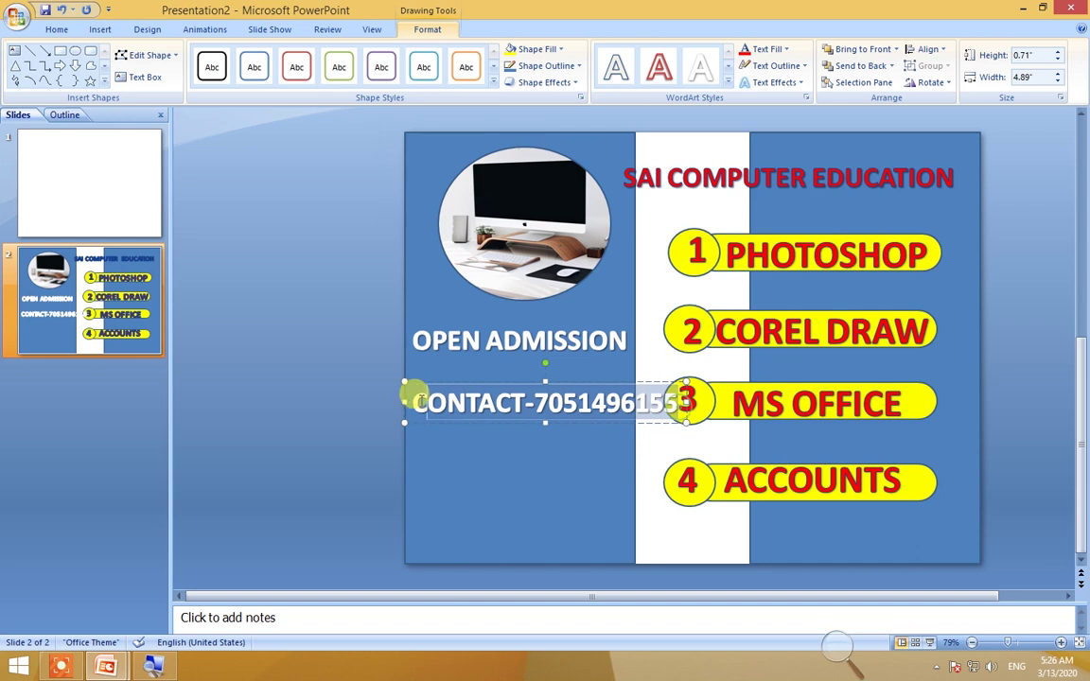
pyautogui.click(55, 30)
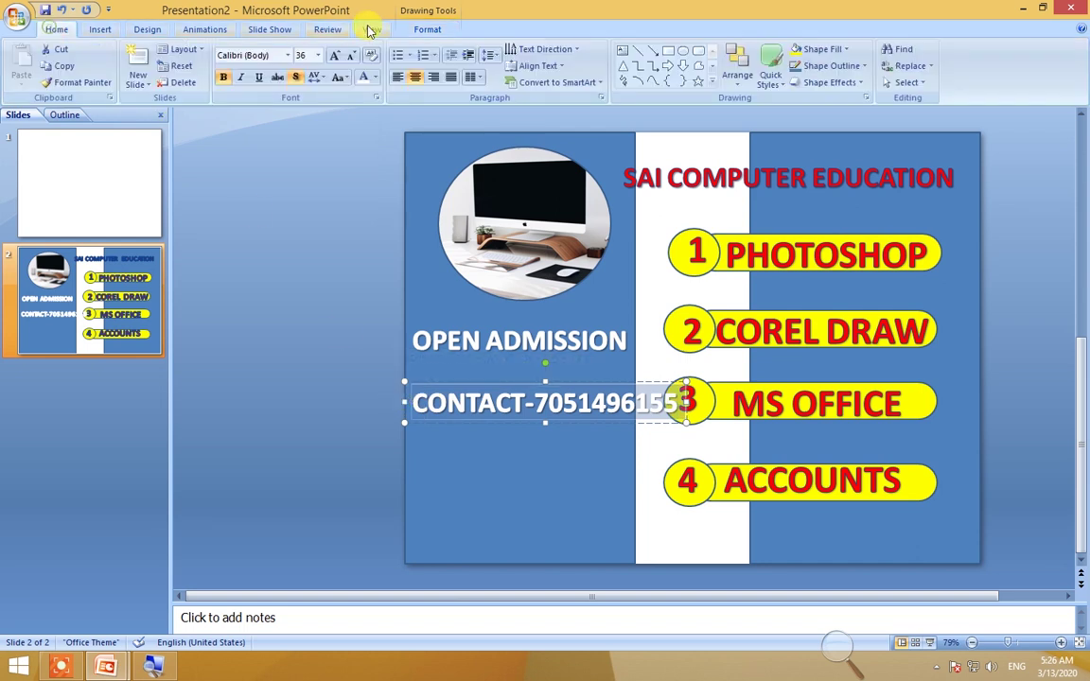
pyautogui.click(350, 55)
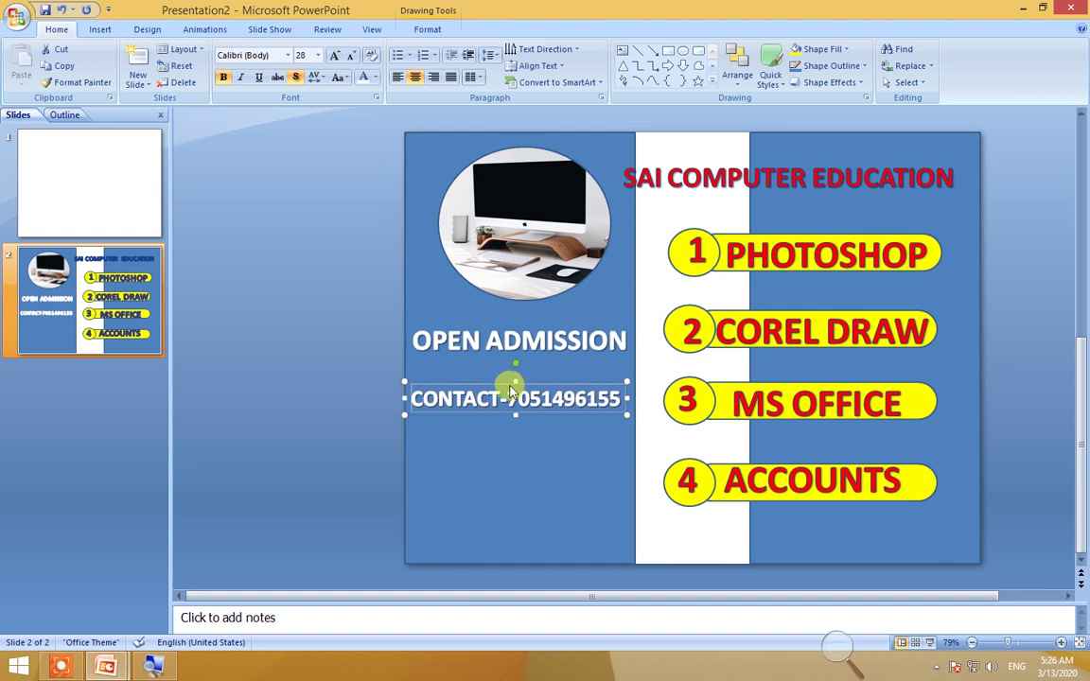
pyautogui.keyDown('ctrl'); pyautogui.moveTo(488, 371); pyautogui.dragTo(490, 433); pyautogui.keyUp('ctrl')
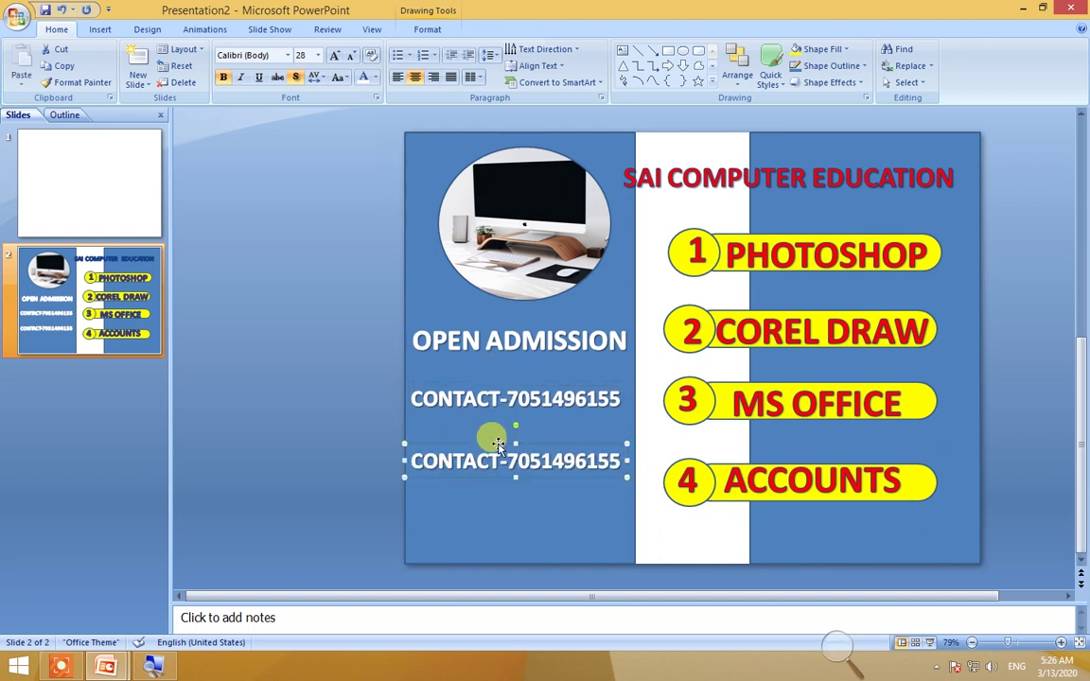
# Replace the copied contact text with an ADDRESS- line naming the institute's town.
pyautogui.click(620, 464)
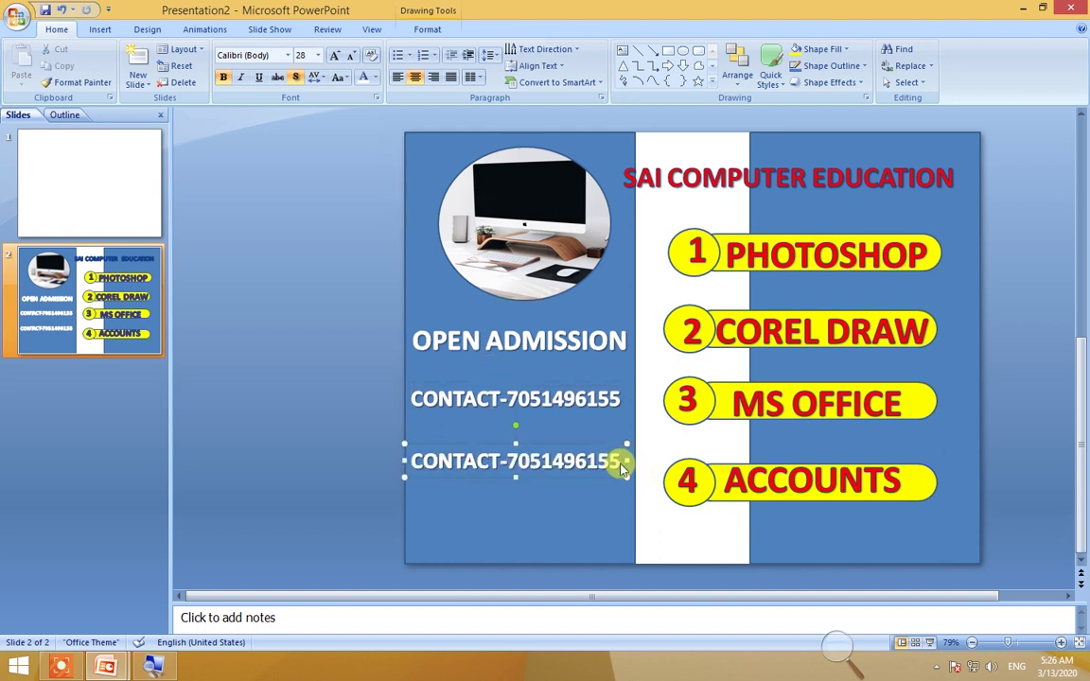
pyautogui.press('BackSpace')
pyautogui.press('BackSpace')
pyautogui.press('BackSpace')
pyautogui.press('BackSpace')
pyautogui.press('BackSpace')
pyautogui.press('BackSpace')
pyautogui.press('BackSpace')
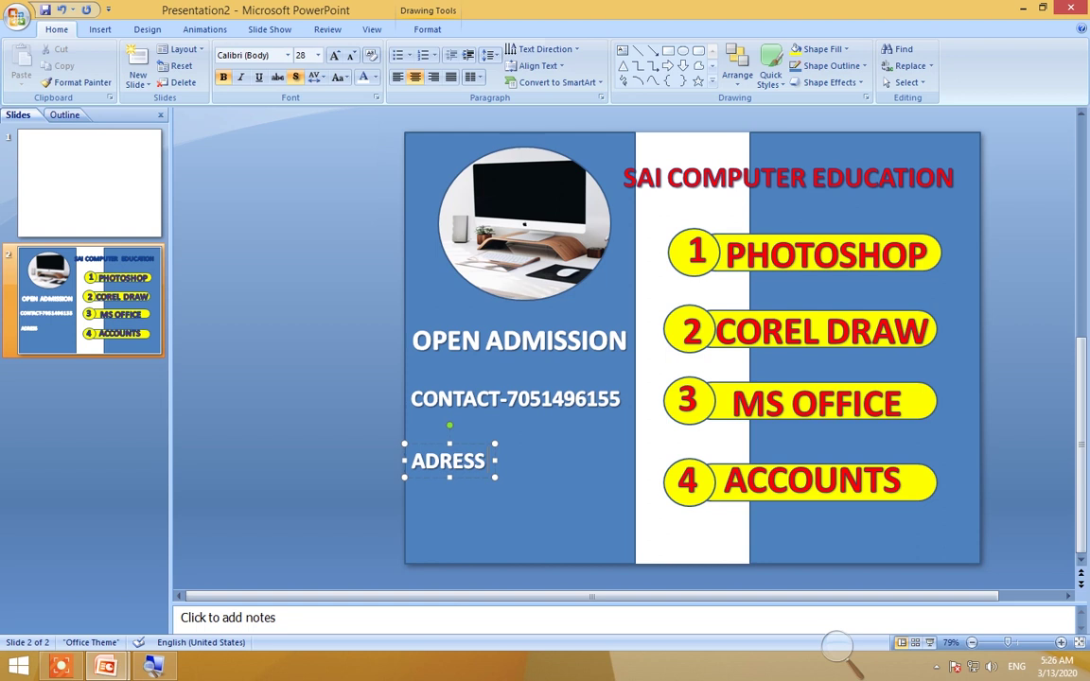
pyautogui.press('BackSpace')
pyautogui.press('BackSpace')
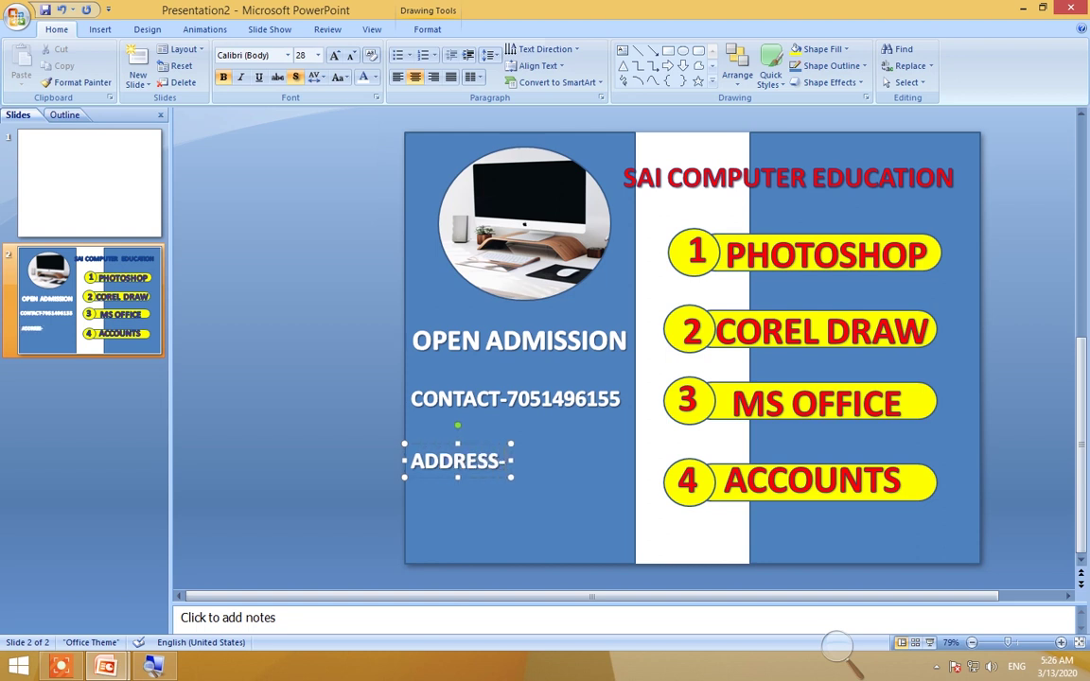
pyautogui.write('IRANAF')
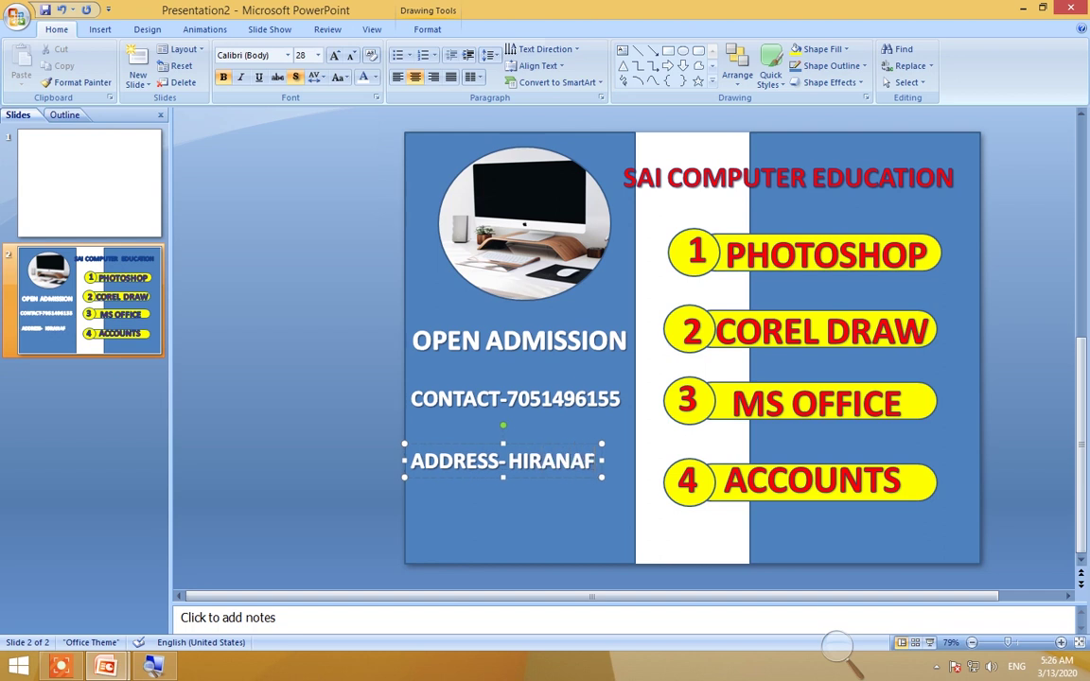
pyautogui.press('BackSpace')
pyautogui.write('GAR')
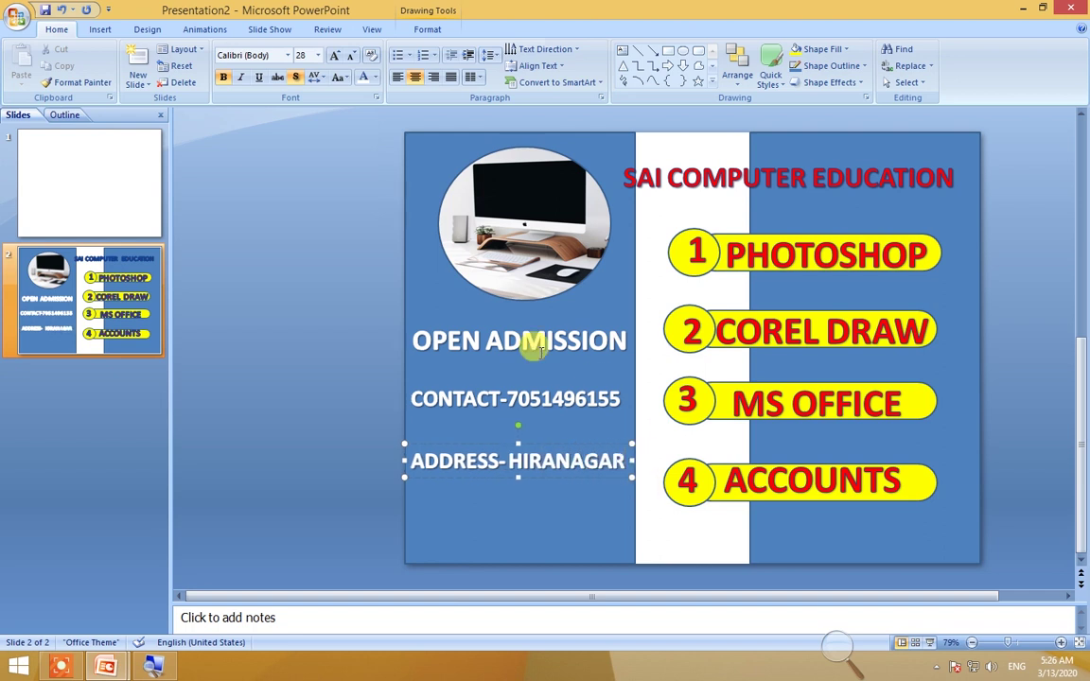
pyautogui.click(348, 257)
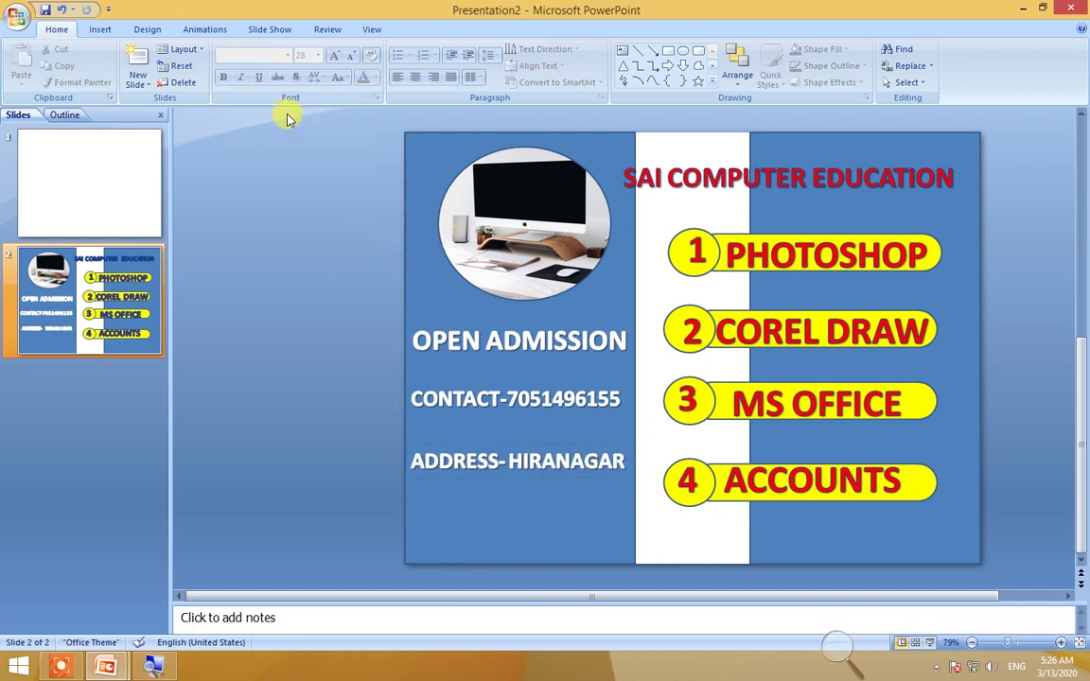
# Browse the Design tab's themes and colour schemes, then bring up Background Styles.
pyautogui.click(148, 31)
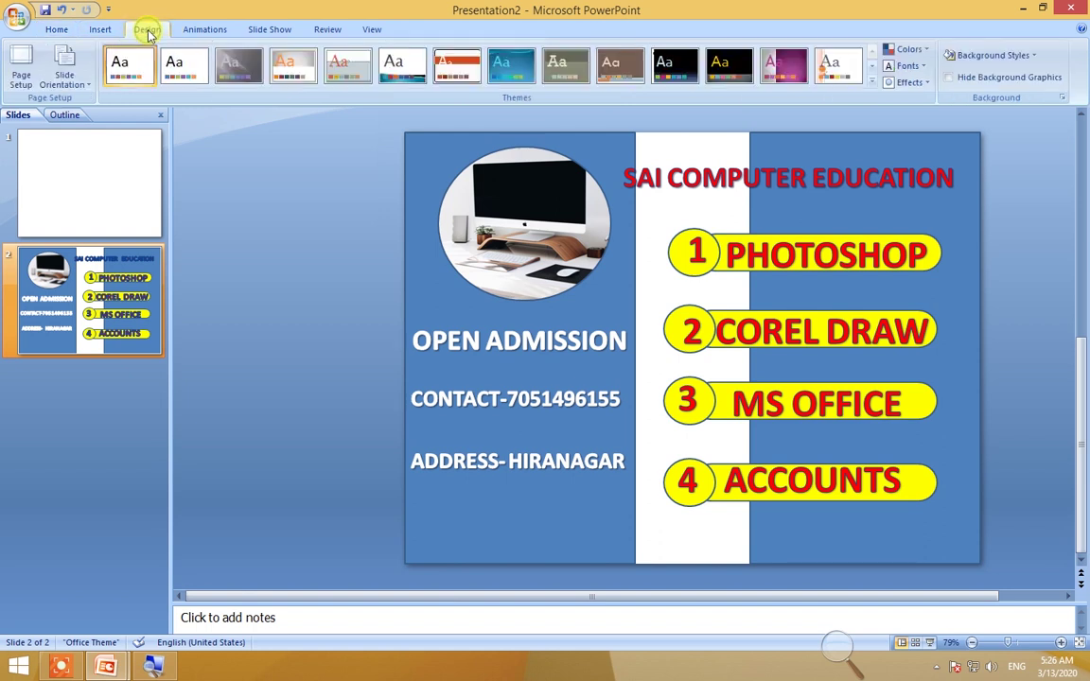
pyautogui.click(871, 85)
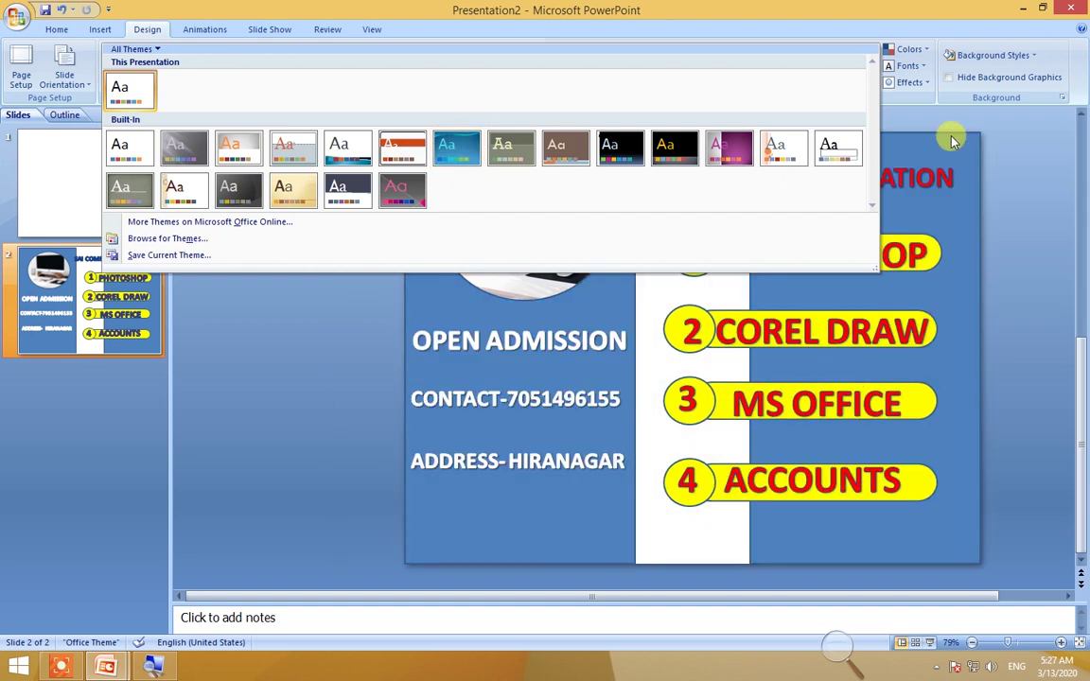
pyautogui.click(923, 49)
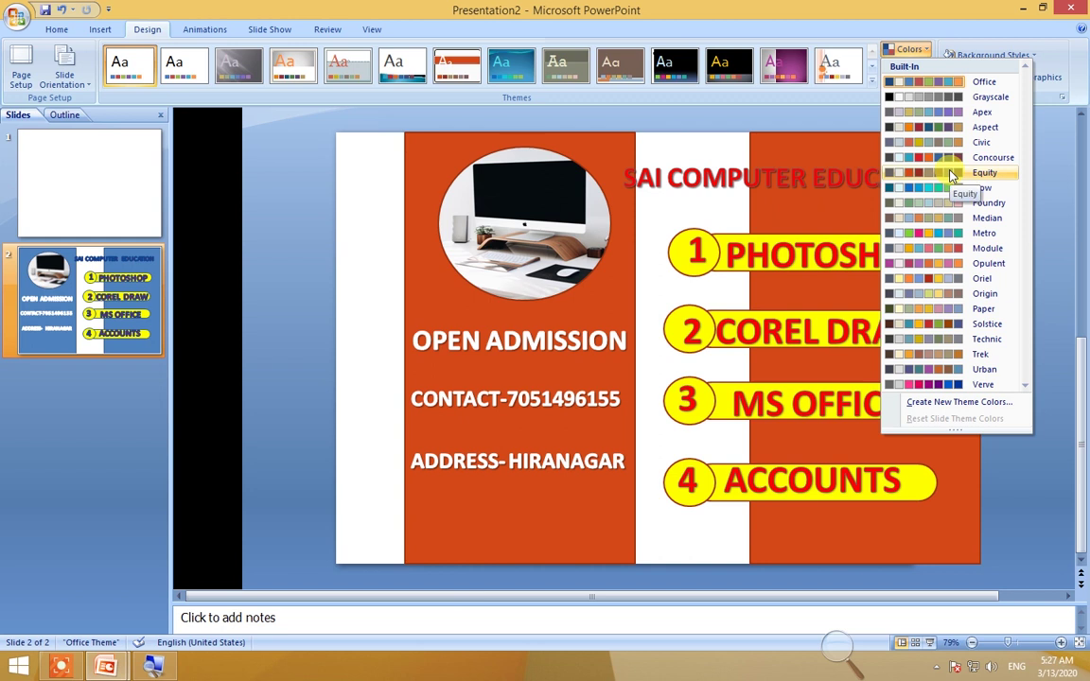
pyautogui.click(990, 55)
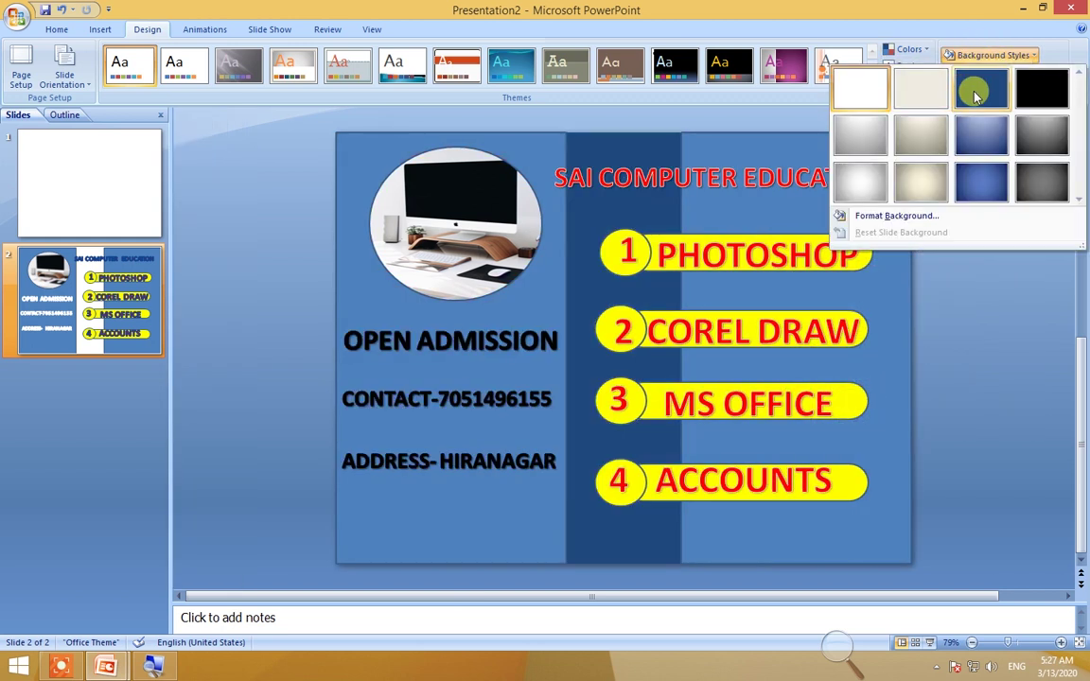
# Give all slides a solid yellow background fill.
pyautogui.click(840, 215)
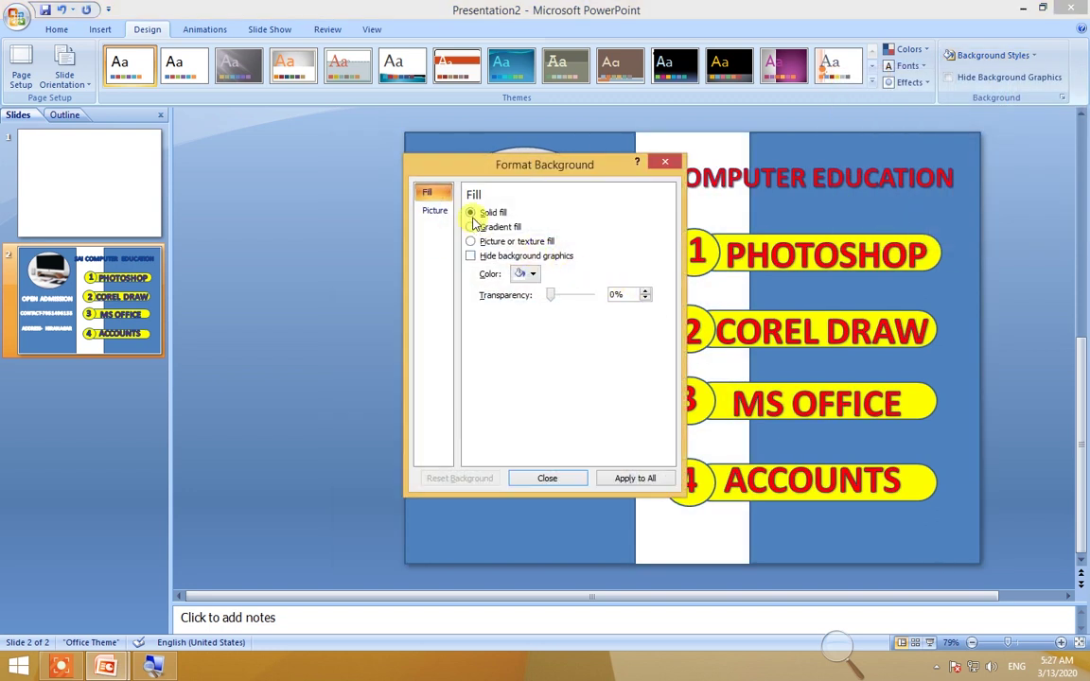
pyautogui.click(531, 273)
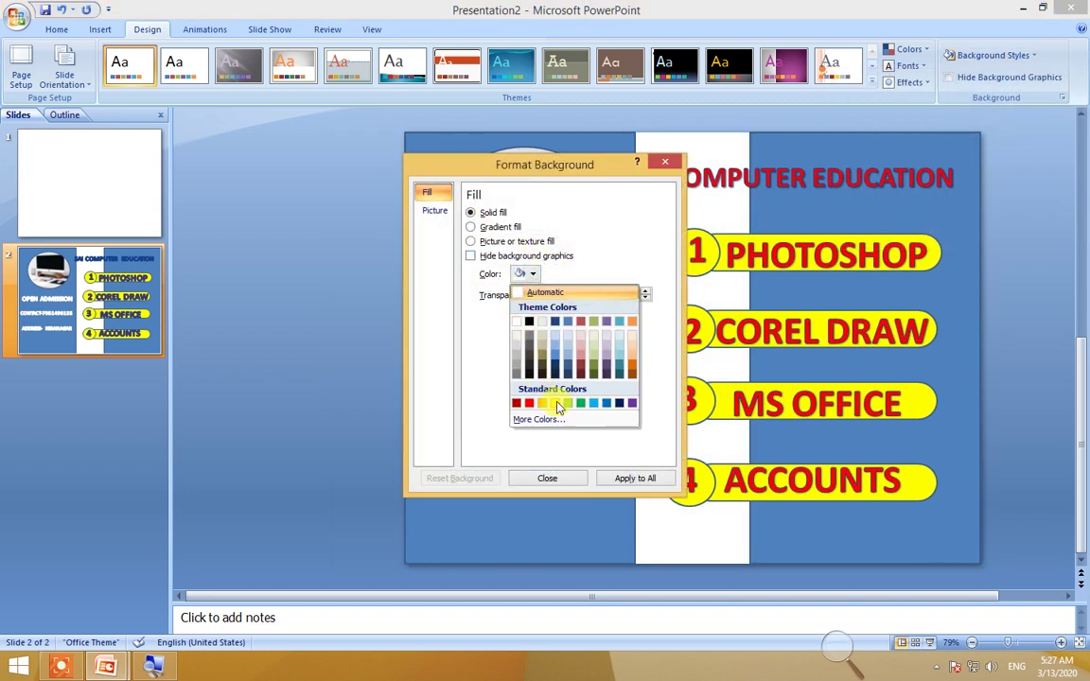
pyautogui.click(555, 404)
pyautogui.click(634, 480)
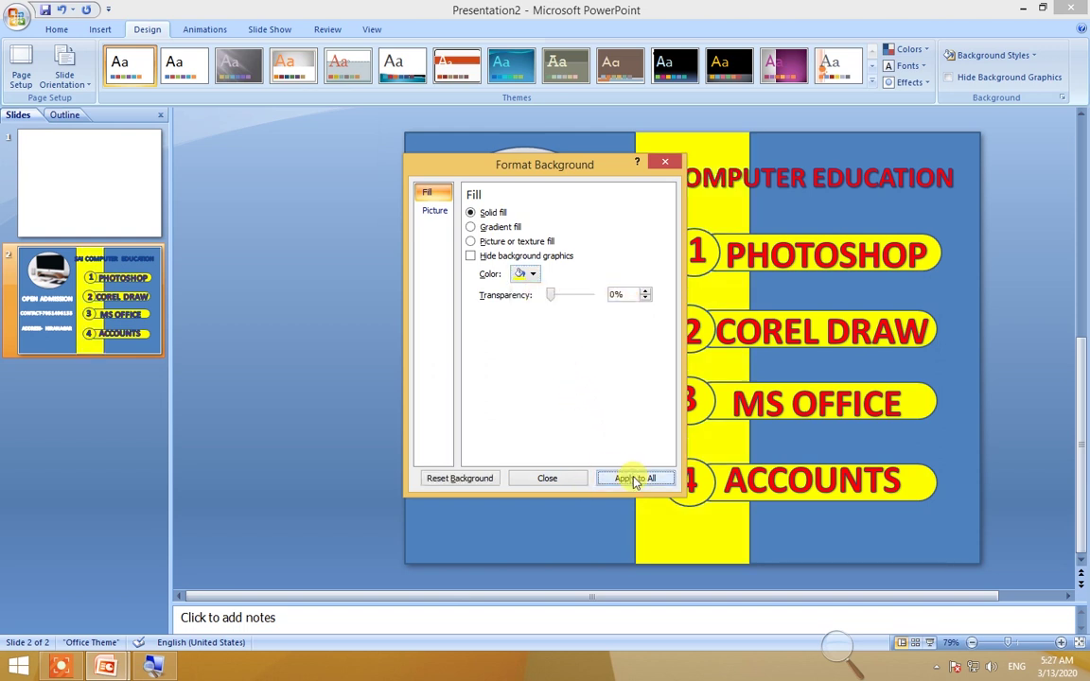
pyautogui.click(666, 163)
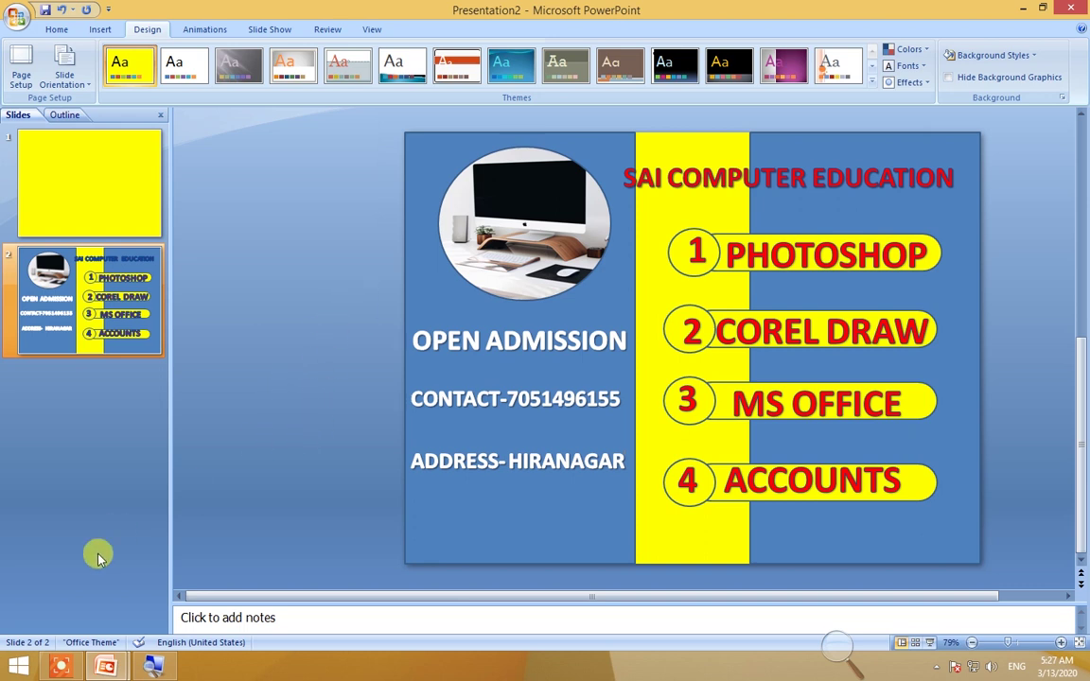
# Launch Snipping Tool by searching 'SNI' from the Start screen.
pyautogui.click(12, 670)
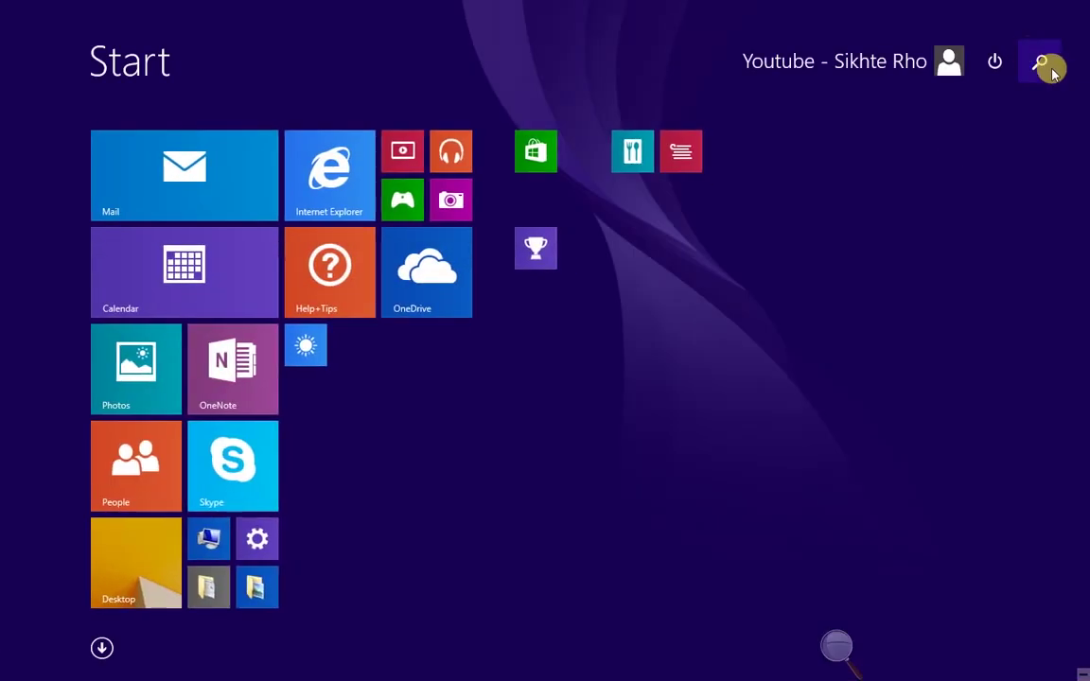
pyautogui.click(1049, 55)
pyautogui.write('SNIpping Tool')
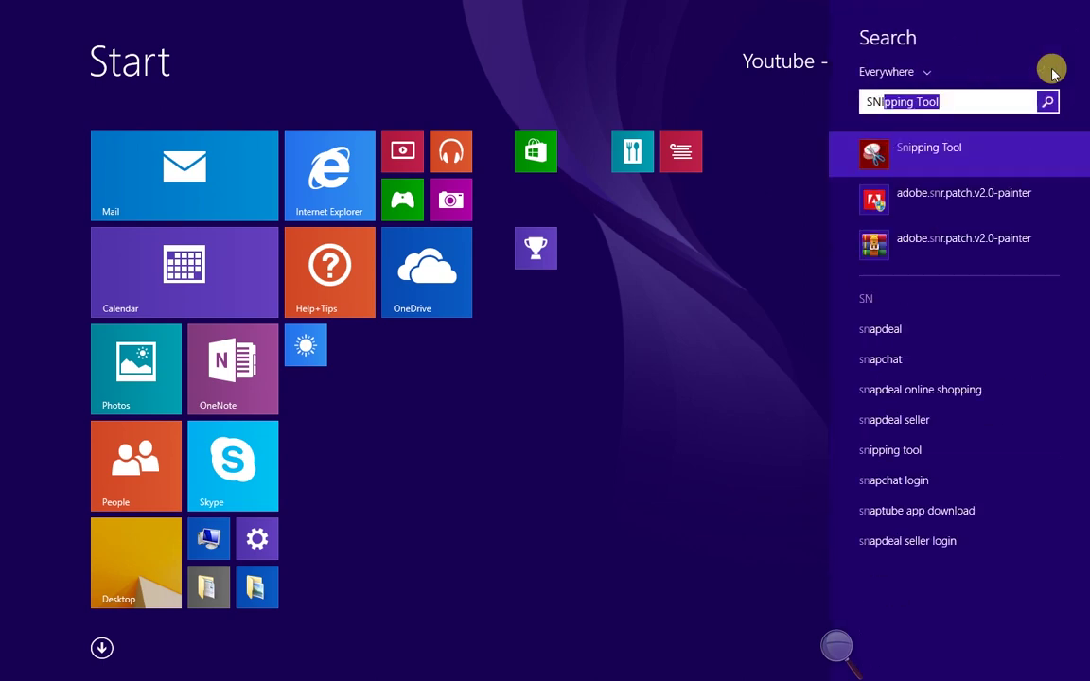
pyautogui.press('Return')
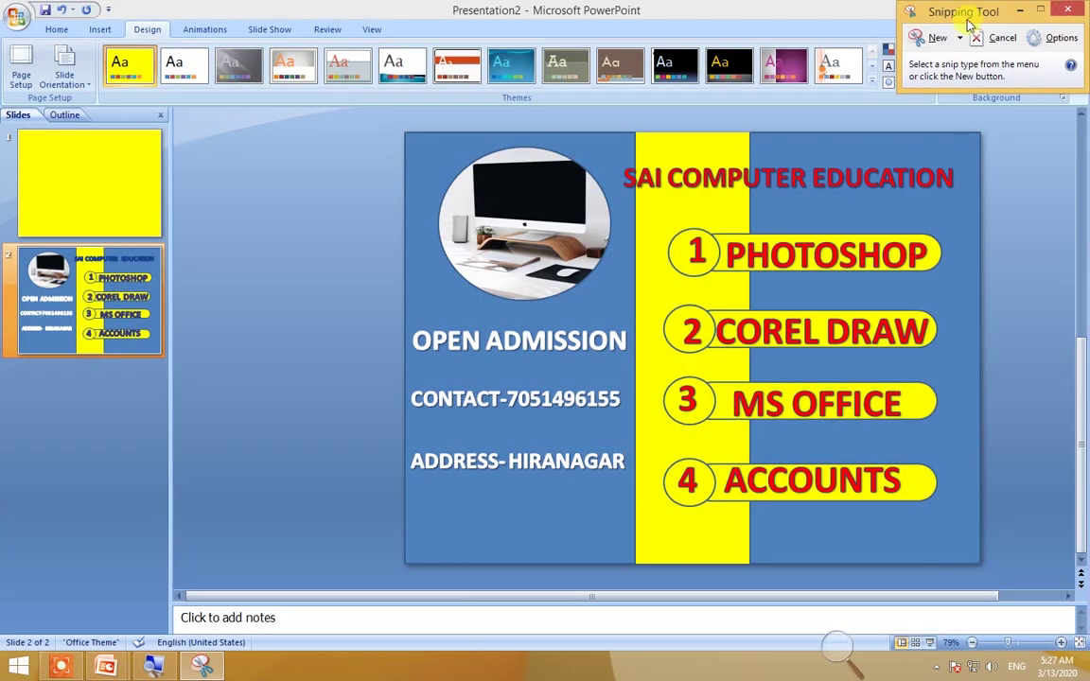
# Snip the slide area and save the image as a PNG named Capture on the Desktop.
pyautogui.click(914, 42)
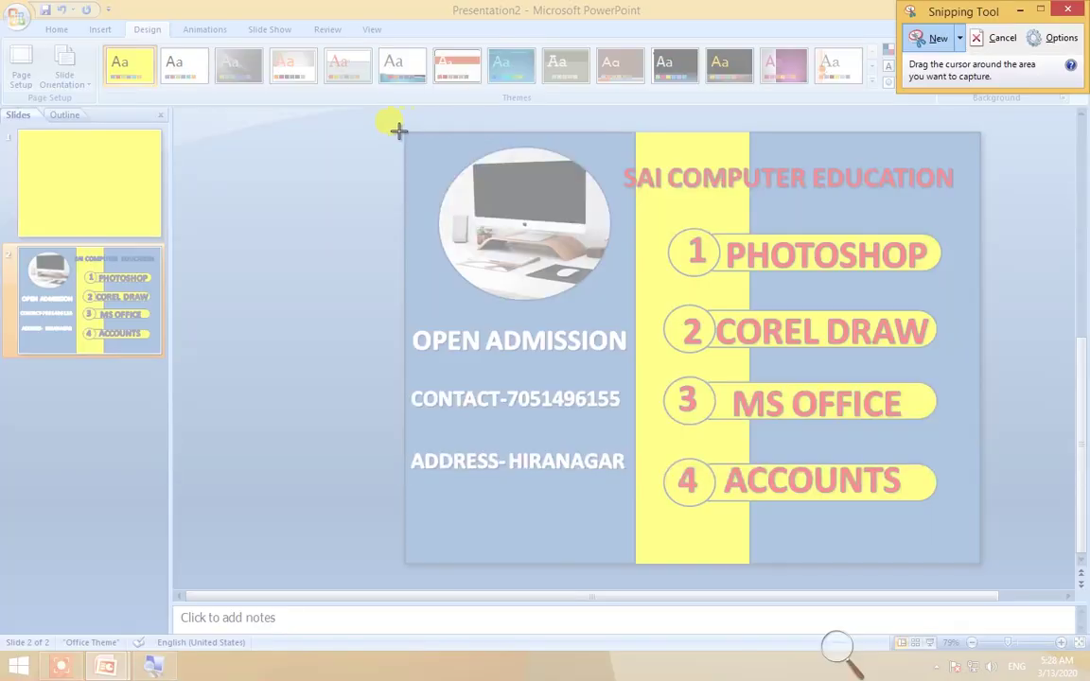
pyautogui.moveTo(398, 125); pyautogui.dragTo(989, 565)
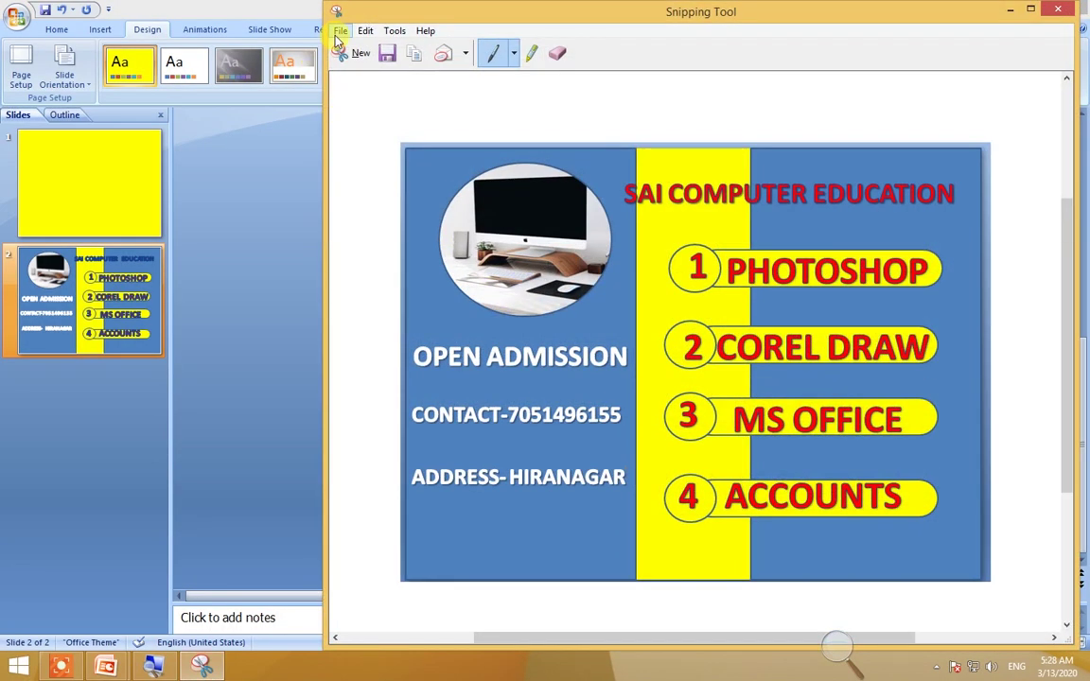
pyautogui.click(339, 31)
pyautogui.click(356, 70)
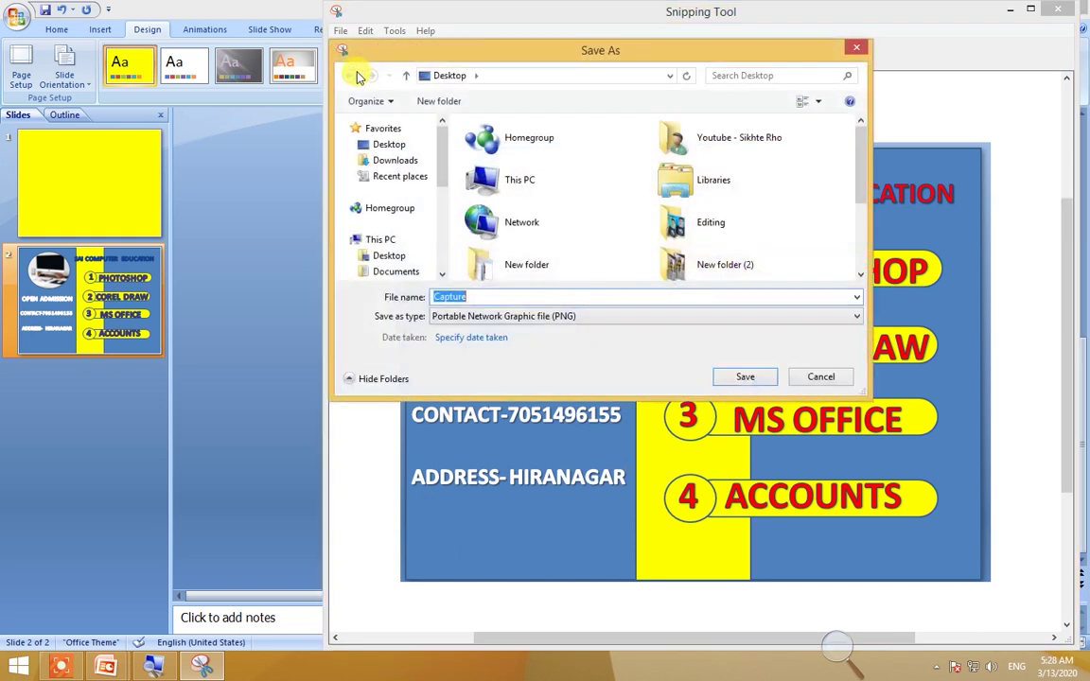
pyautogui.click(476, 318)
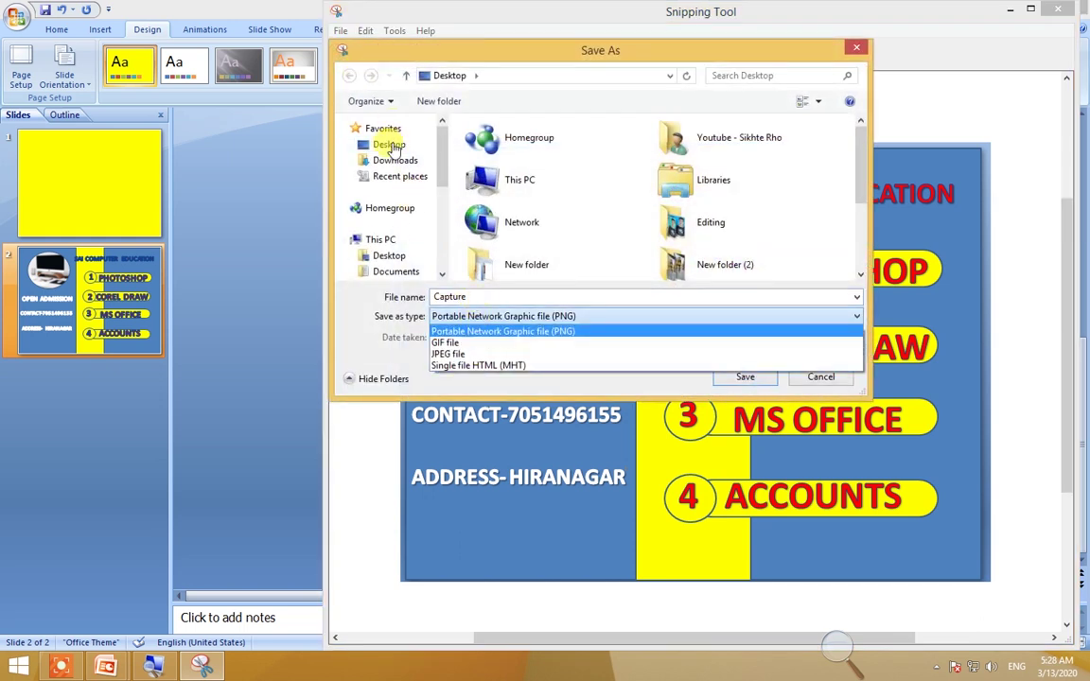
pyautogui.click(391, 147)
pyautogui.doubleClick(474, 298)
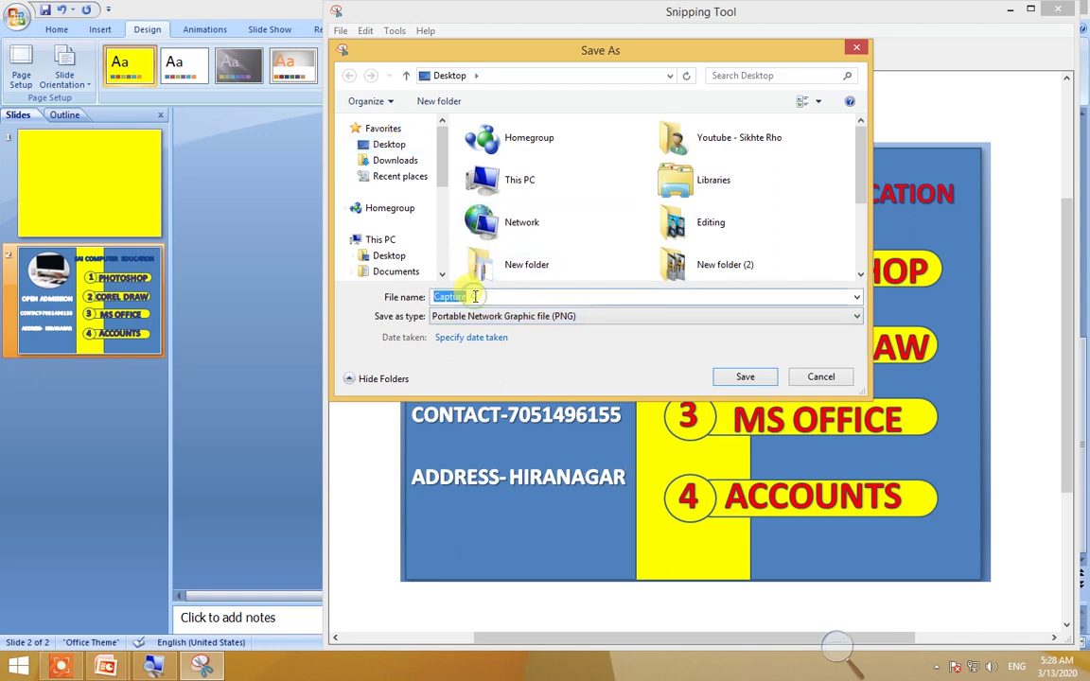
pyautogui.click(747, 377)
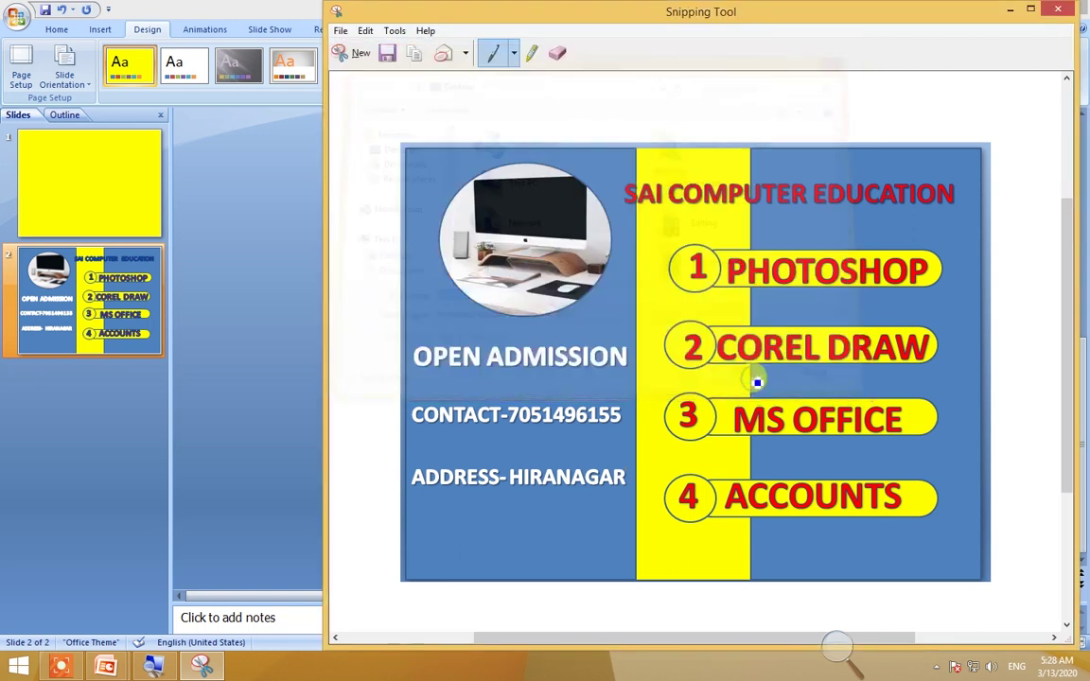
# Close Snipping Tool, minimize PowerPoint, and open the Desktop folder to find Capture.
pyautogui.click(1044, 10)
pyautogui.click(1023, 9)
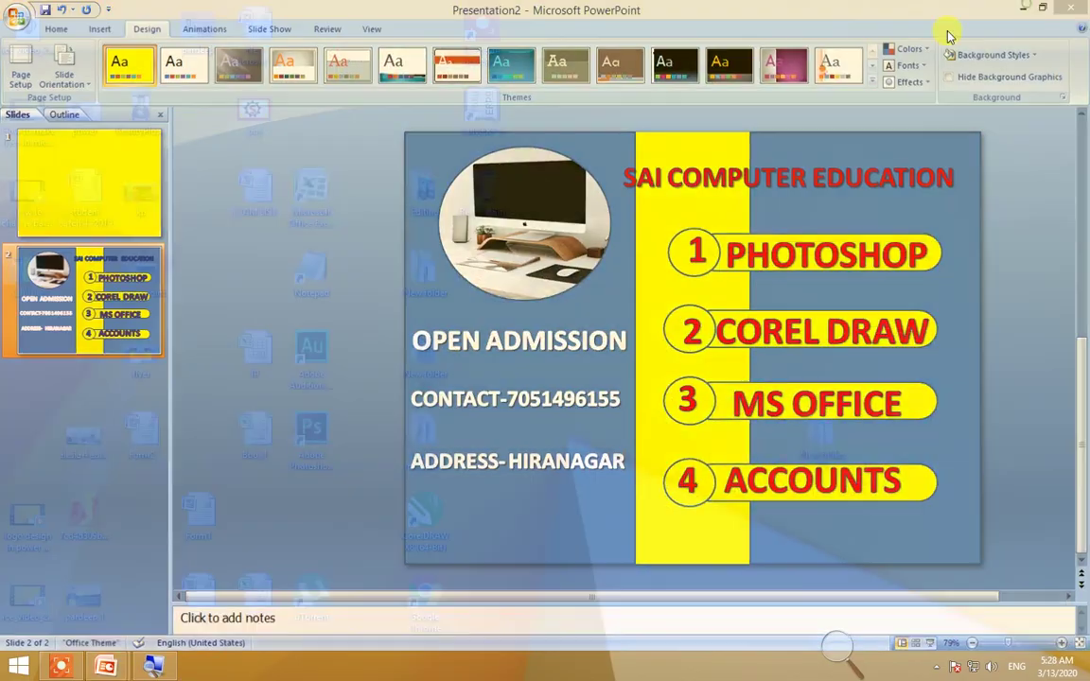
pyautogui.doubleClick(443, 358)
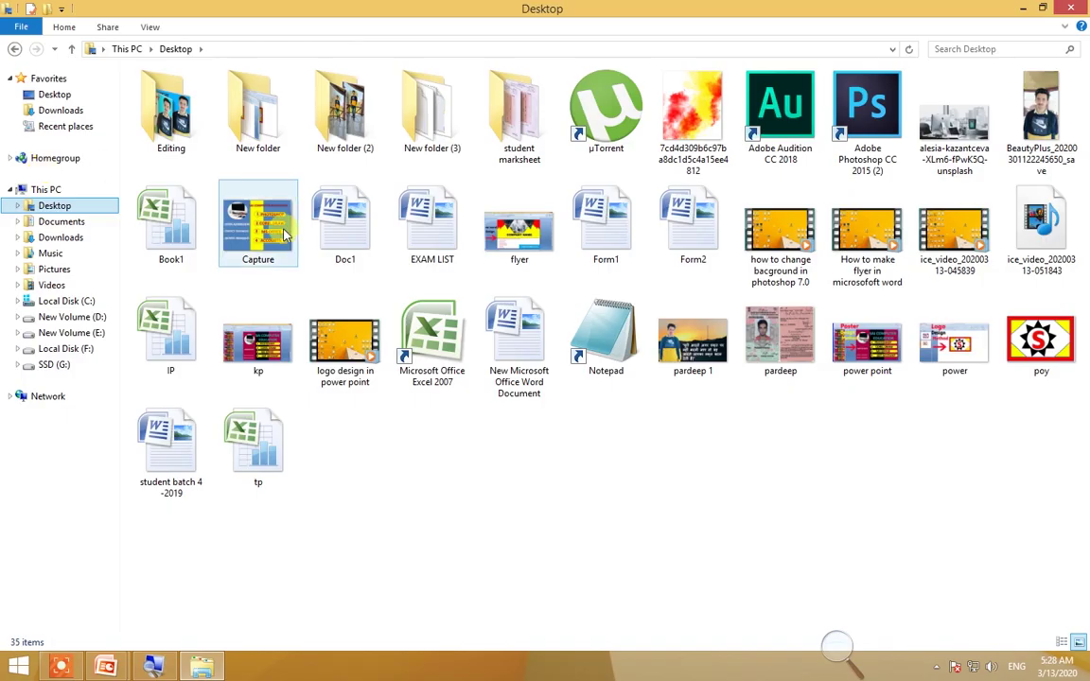